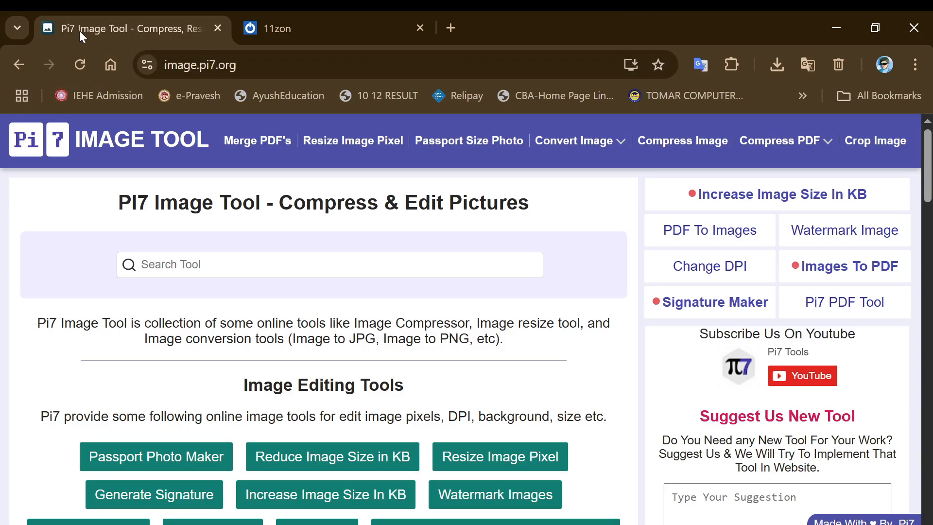
From the Pi7 Image Tool site, open the Merge PDF Files tool in a new tab, dismissing the allow-ads popup
left_click(287, 28)
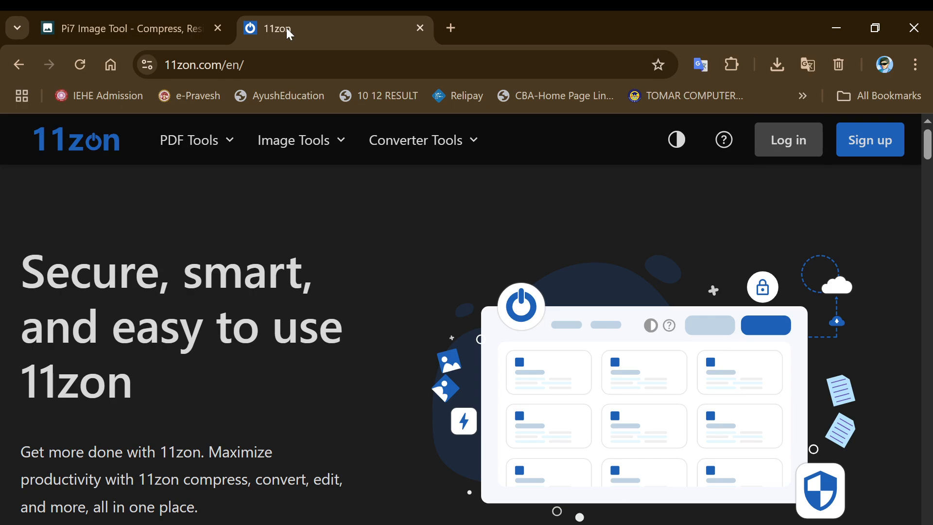
left_click(166, 24)
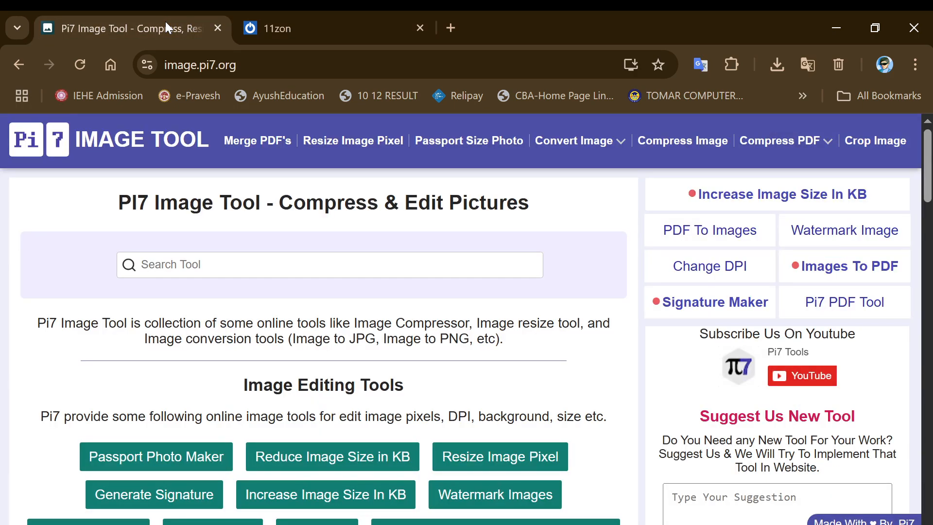
left_click(292, 22)
left_click(145, 22)
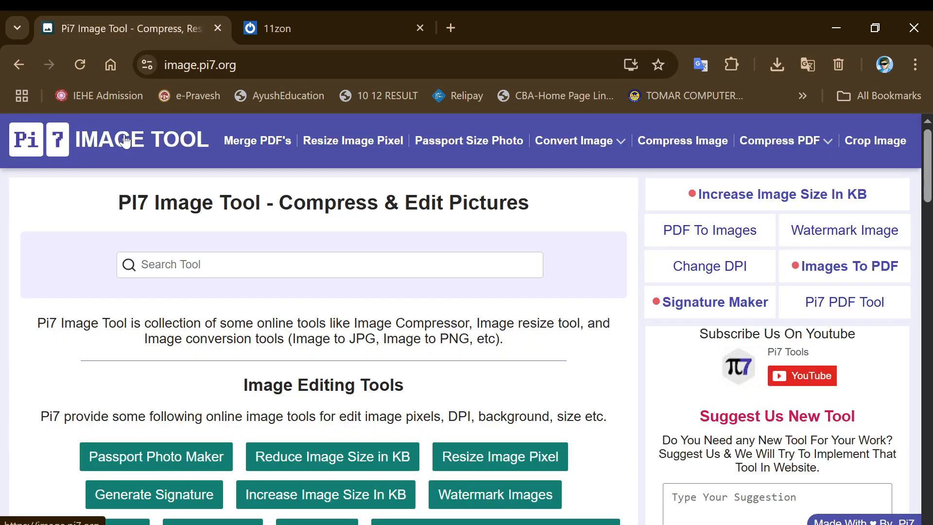
left_click(243, 146)
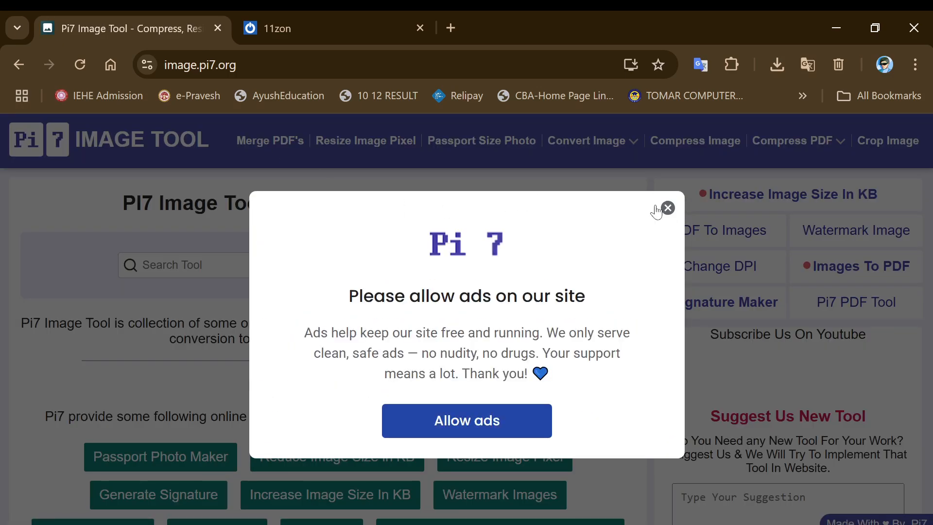
left_click(666, 207)
left_click(257, 146)
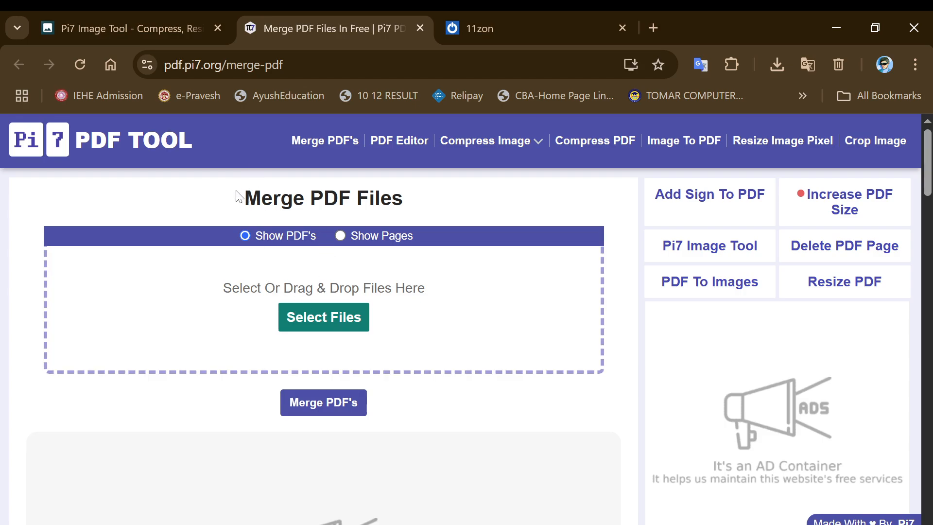
Open the Select Files picker showing the Desktop PRACTICE folder
left_click_drag(240, 194, 382, 224)
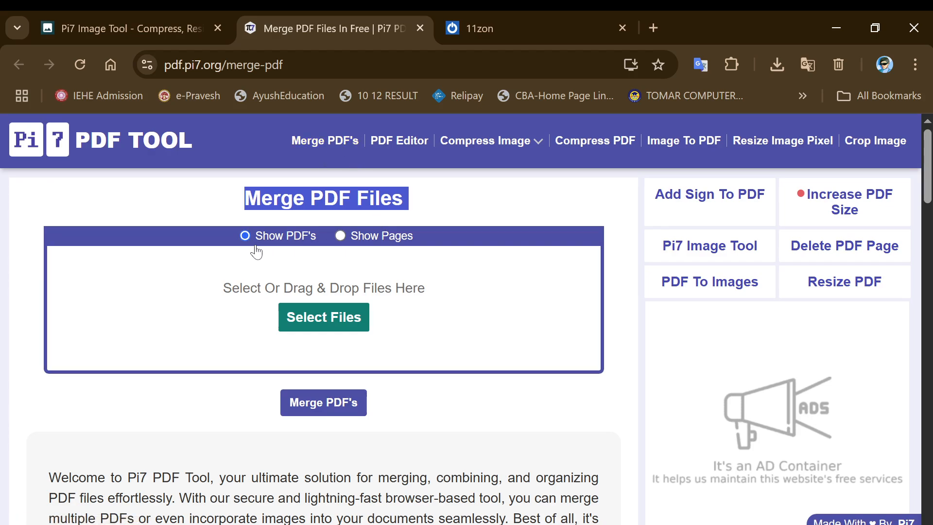
left_click(325, 327)
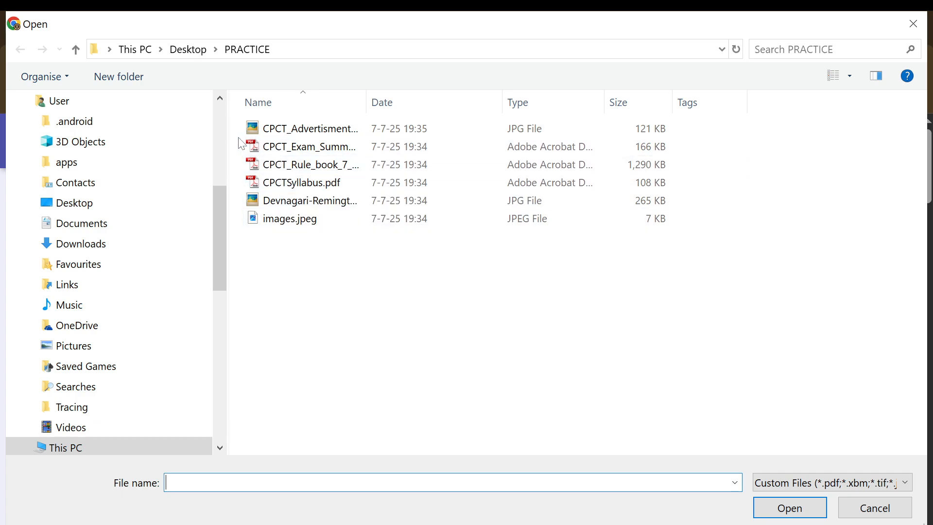
Load CPCT_Exam_Summary, CPCT_Rule_book and CPCTSyllabus.pdf into the merge list
left_click_drag(241, 144, 298, 195)
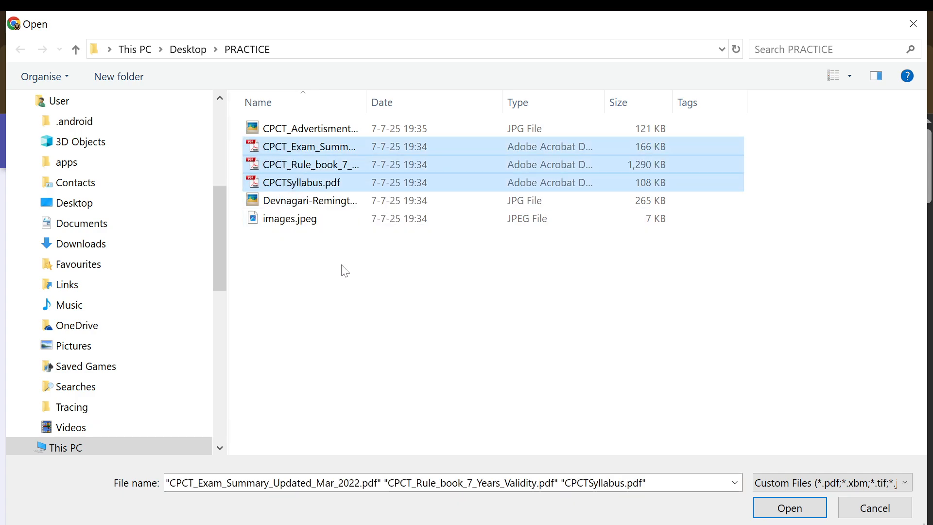
left_click(802, 508)
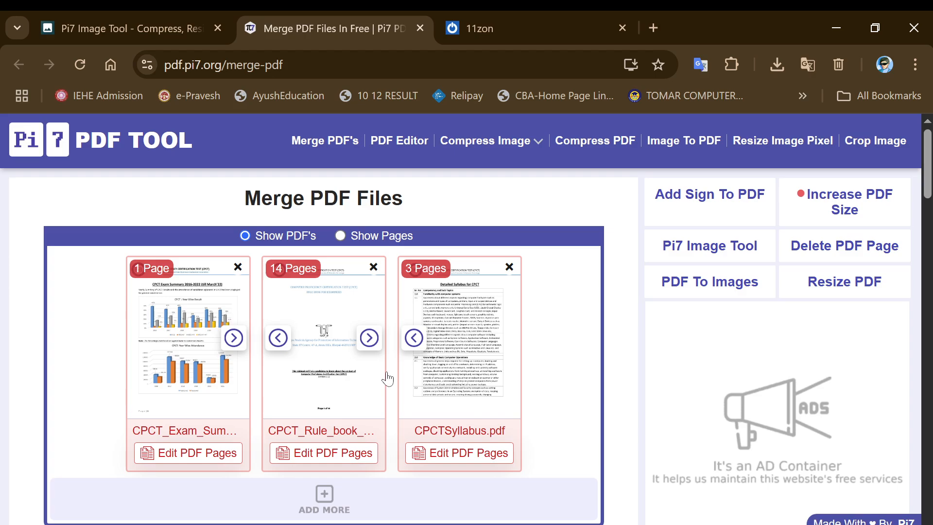
Remove the stray Page 3 card and CPCTSyllabus.pdf from the merge list
left_click(341, 238)
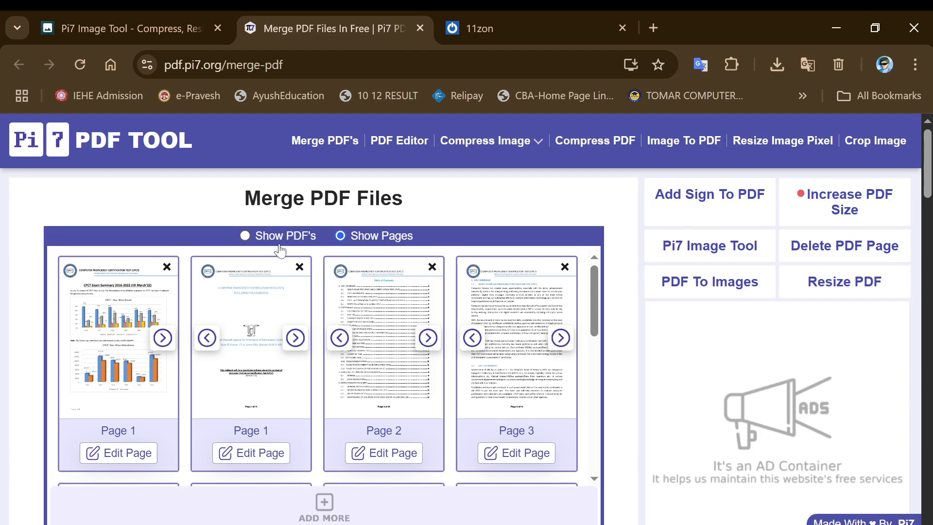
left_click(285, 241)
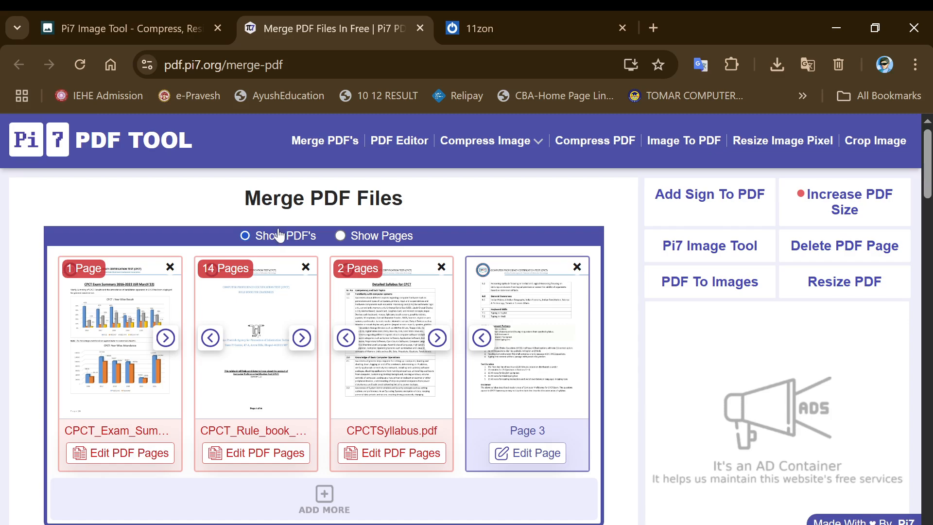
left_click(577, 267)
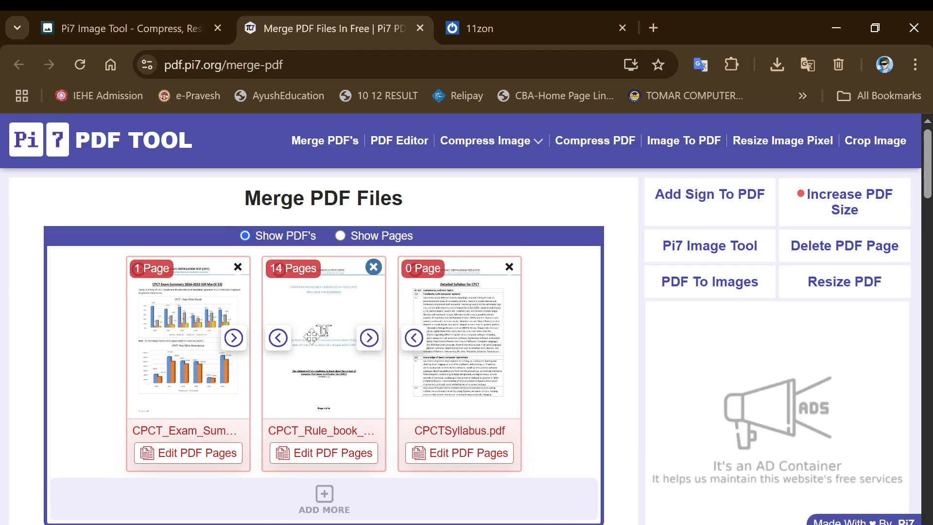
left_click(509, 267)
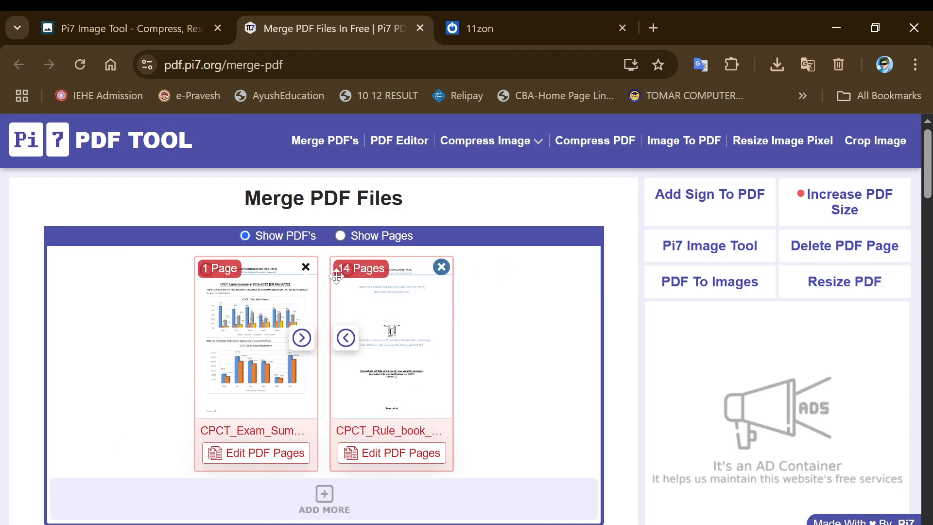
Add CPCTSyllabus.pdf back as the third, 3-page file in the merge list
left_click(325, 494)
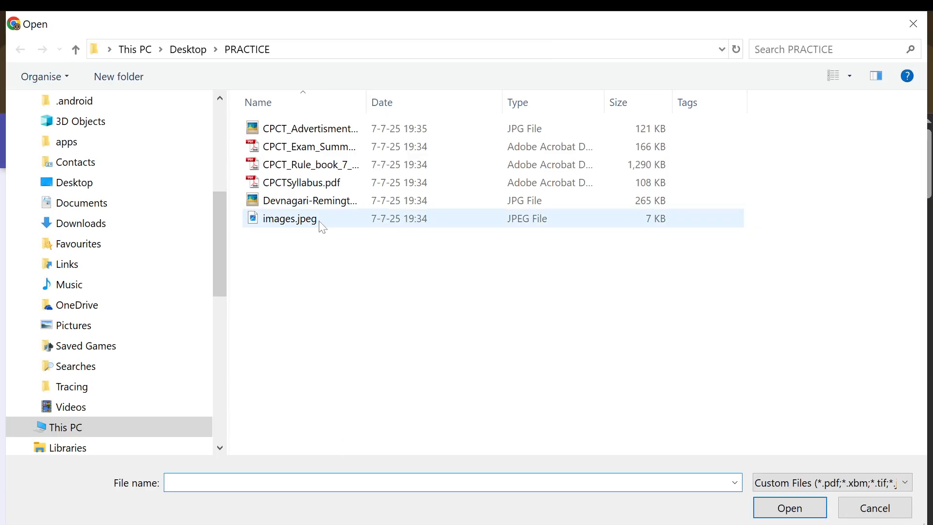
double_click(323, 184)
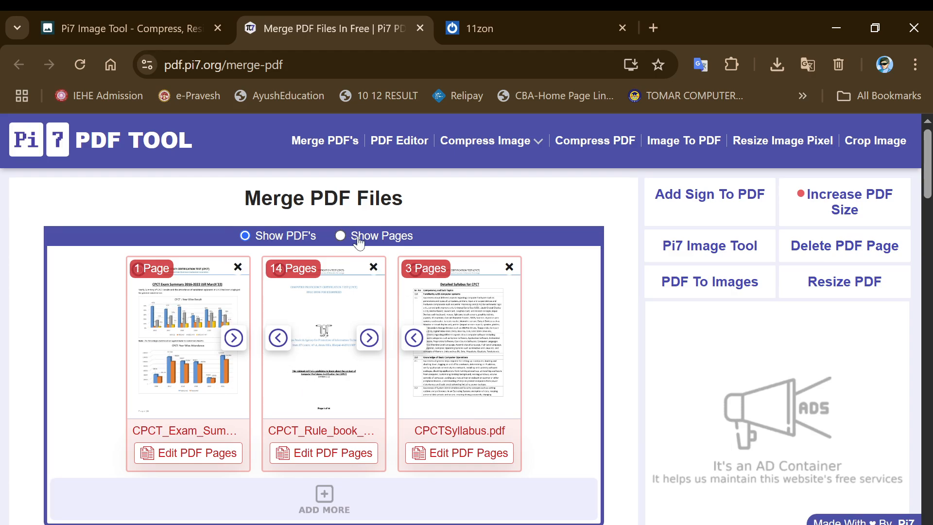
Switch the merge list to Show Pages and browse all 18 page cards
left_click(340, 236)
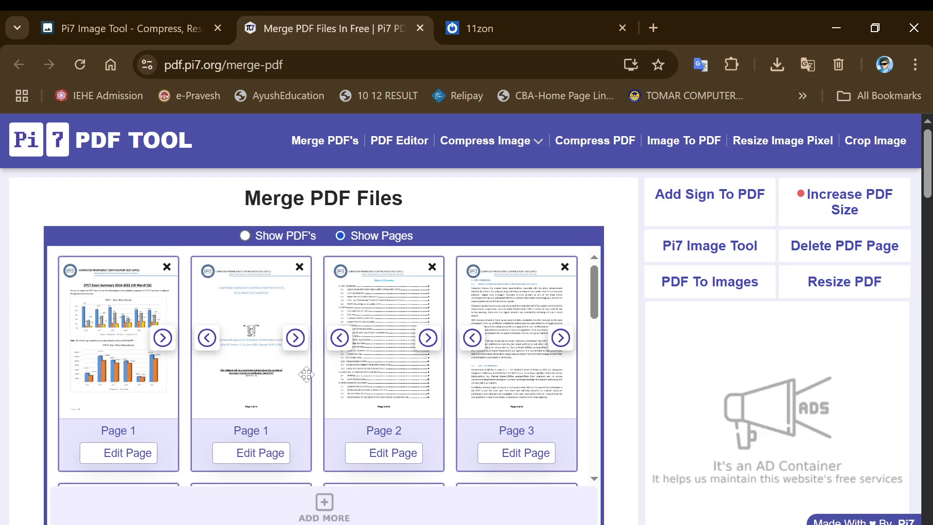
scroll(276, 398, "down", 2)
scroll(276, 398, "down", 6)
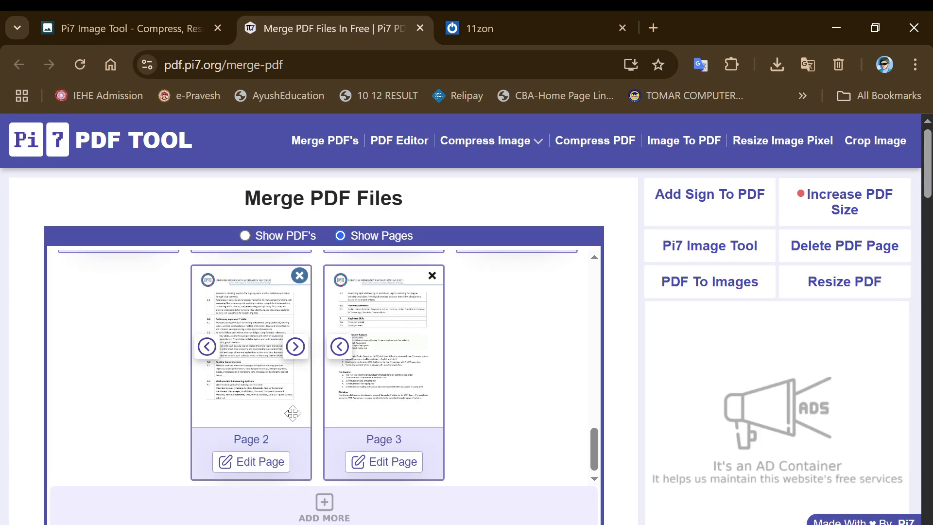
scroll(302, 428, "up", 4)
scroll(297, 428, "down", 3)
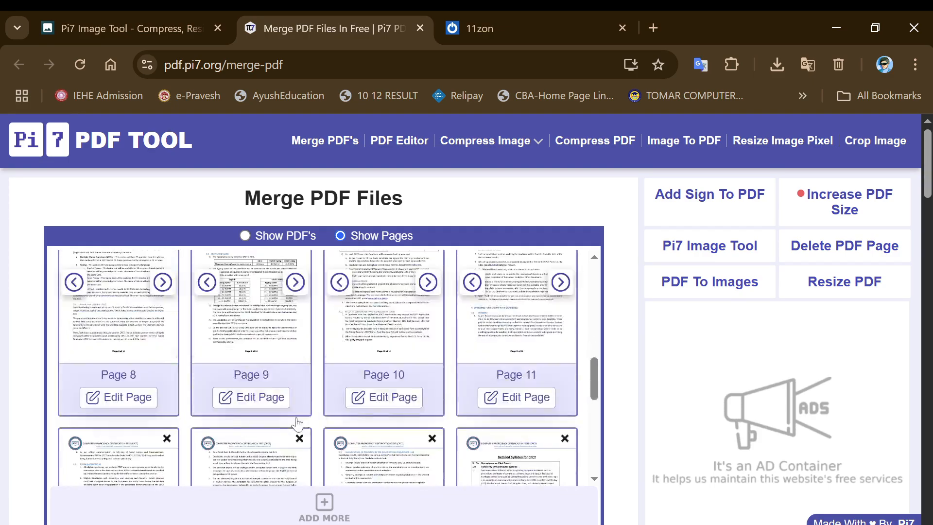
left_click_drag(593, 365, 593, 273)
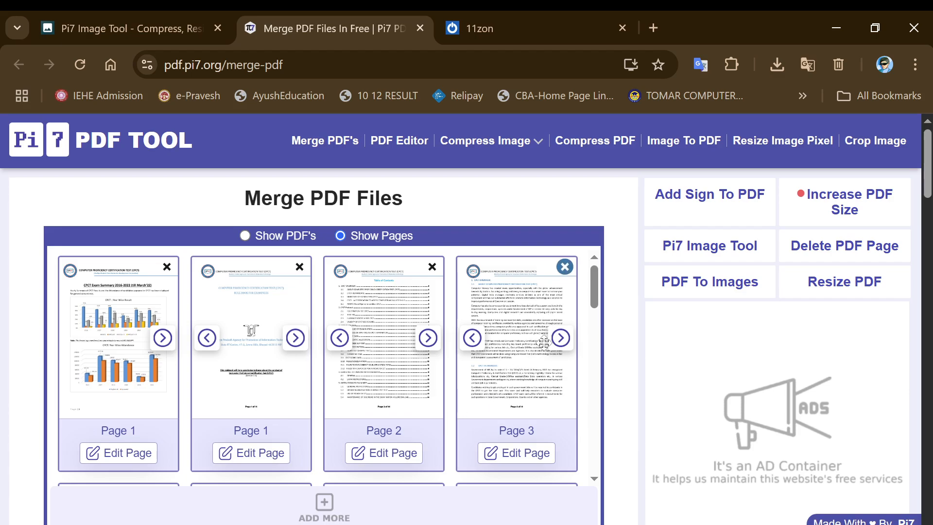
left_click_drag(591, 290, 589, 435)
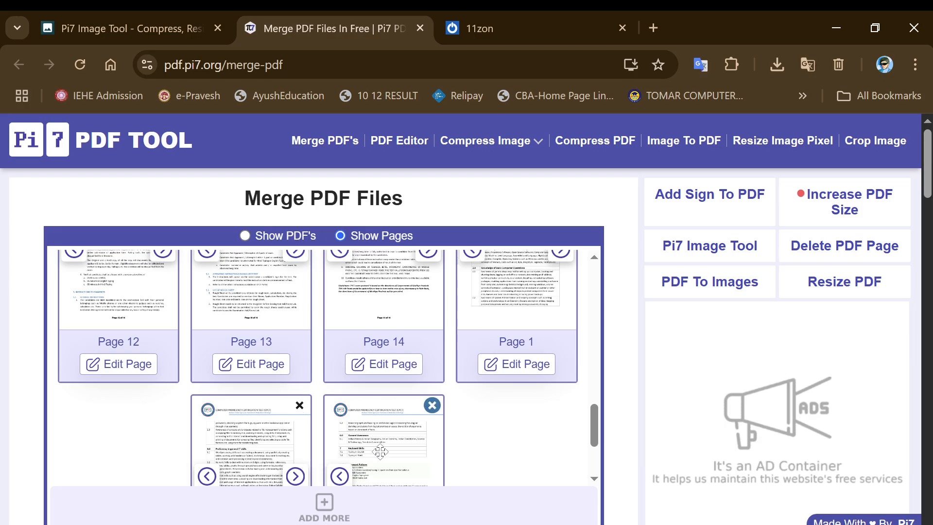
left_click_drag(593, 424, 591, 270)
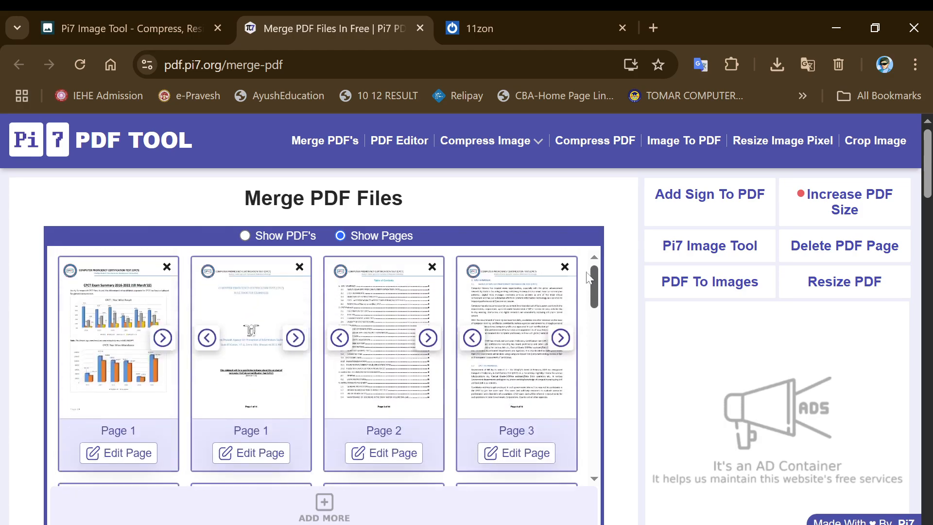
left_click(120, 457)
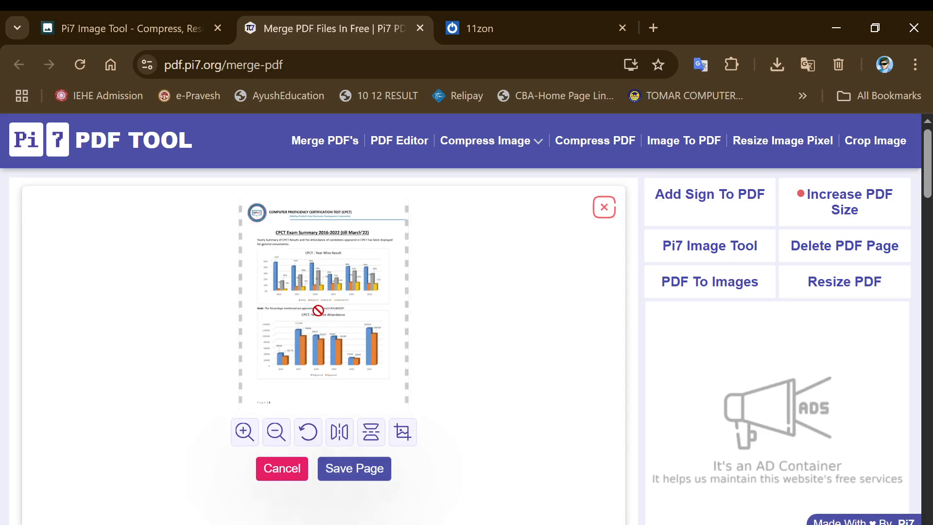
left_click(244, 434)
left_click(244, 433)
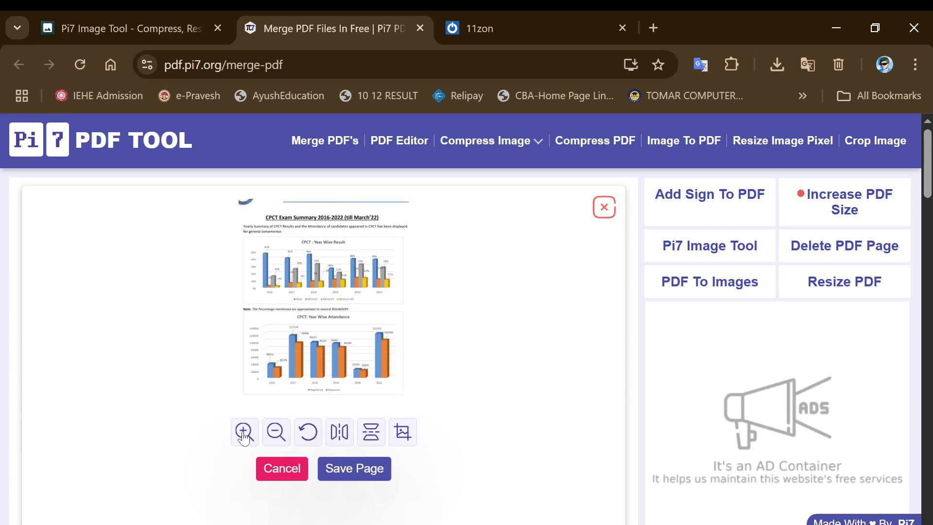
left_click(243, 434)
left_click(273, 432)
left_click(245, 433)
left_click(244, 432)
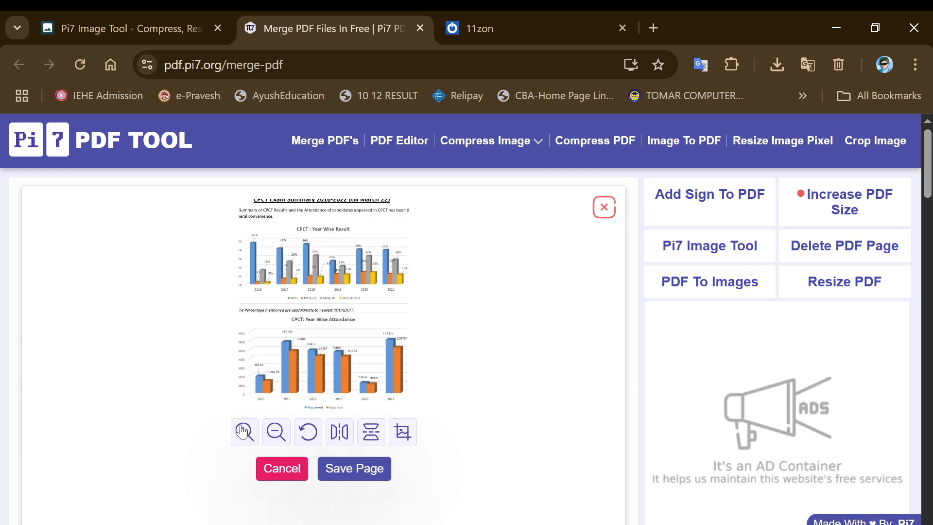
left_click(245, 432)
left_click(279, 433)
left_click(279, 432)
left_click(278, 433)
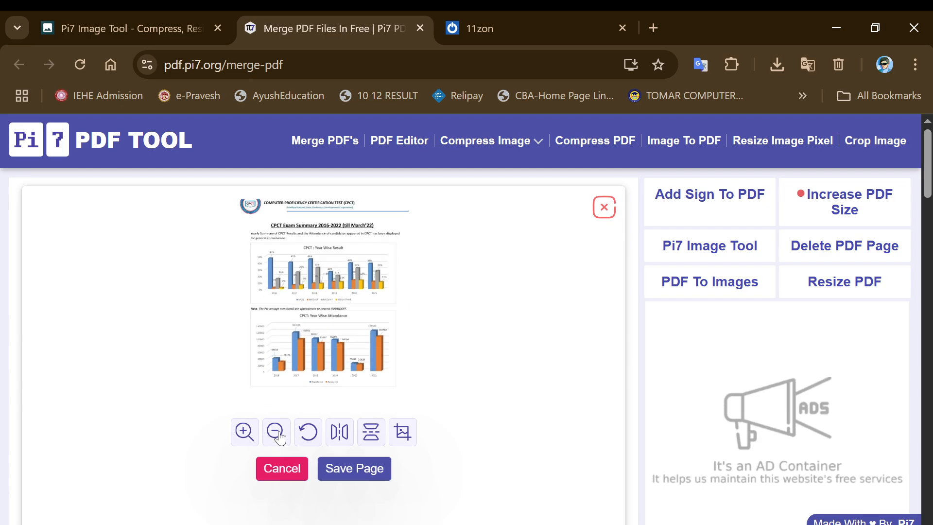
left_click(308, 434)
left_click(307, 435)
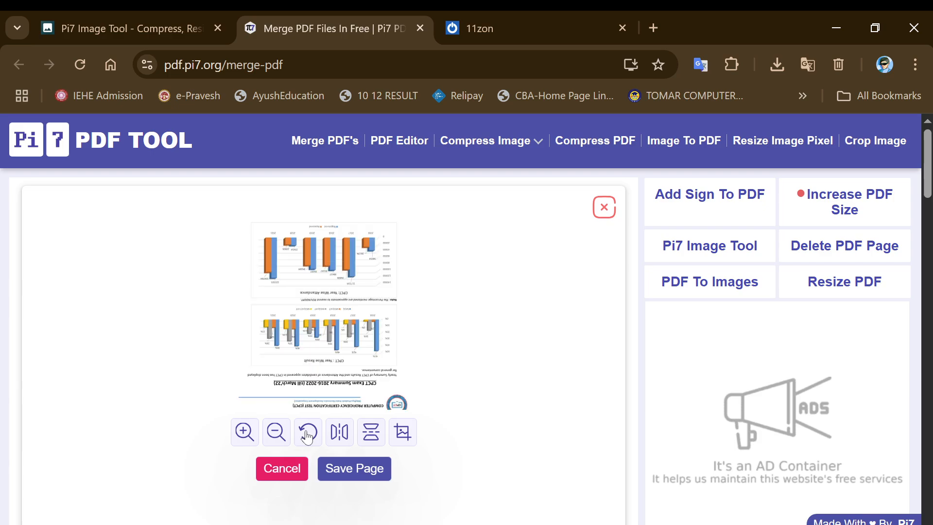
left_click(307, 435)
left_click(307, 435)
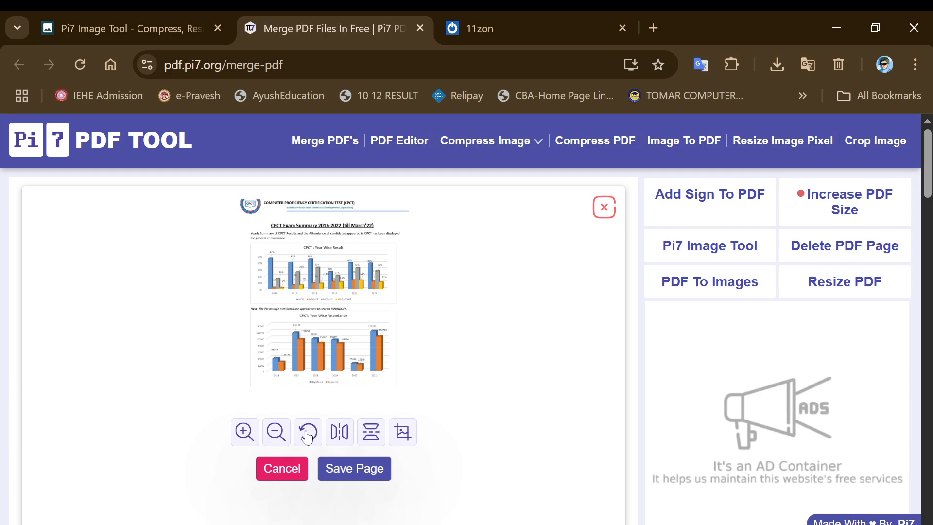
left_click(340, 433)
left_click(342, 436)
left_click(342, 436)
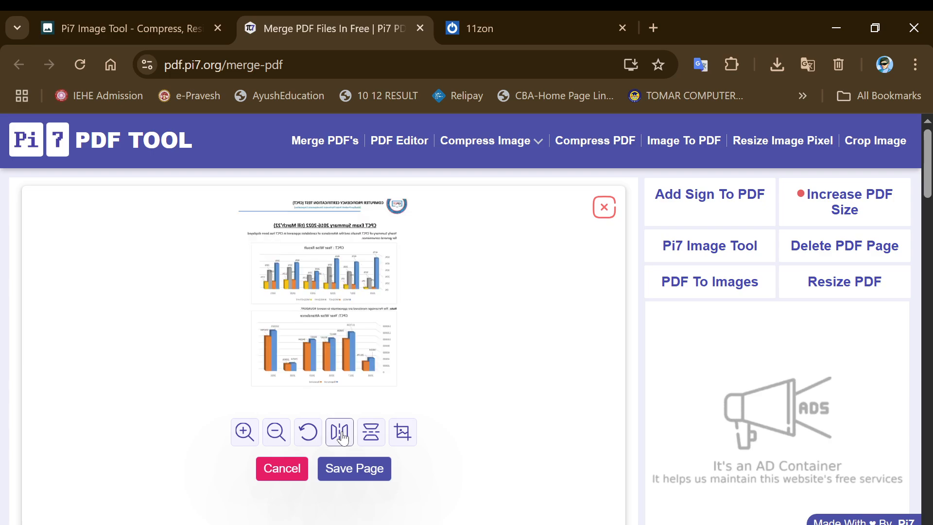
left_click(342, 436)
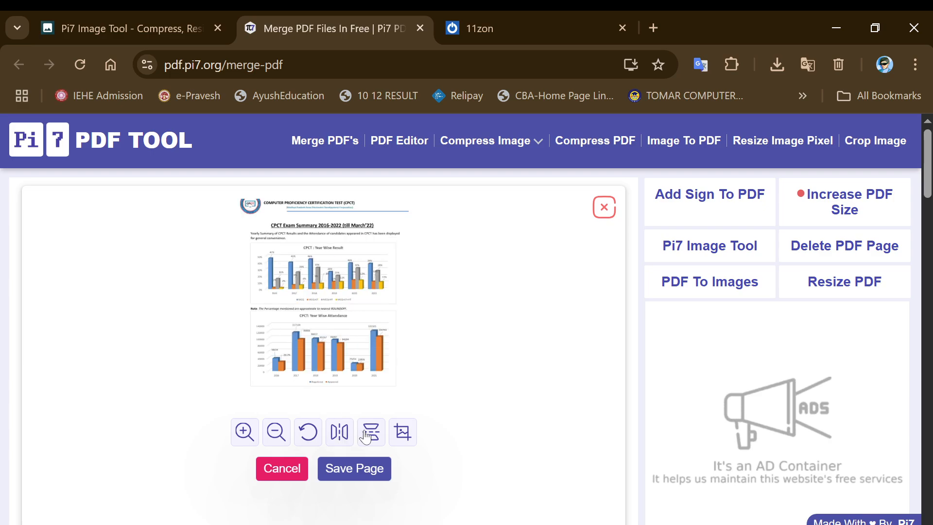
left_click(366, 434)
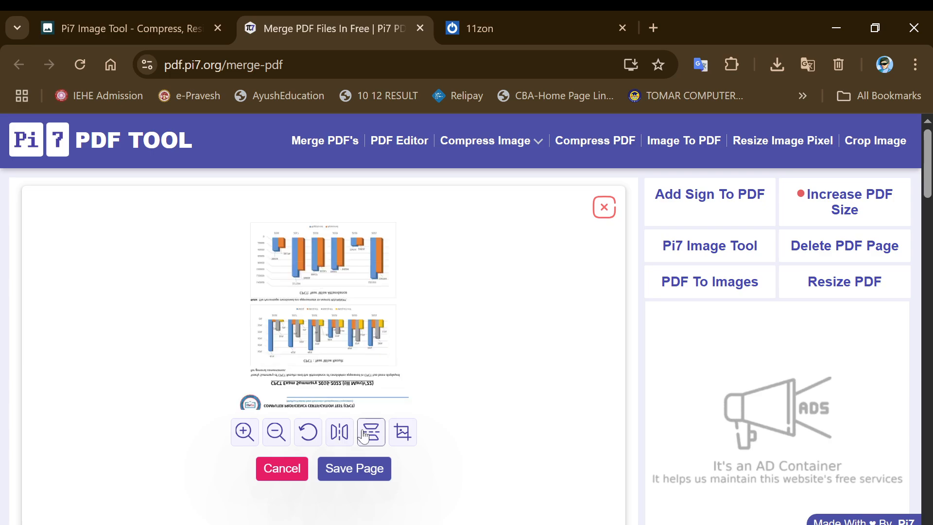
left_click(340, 434)
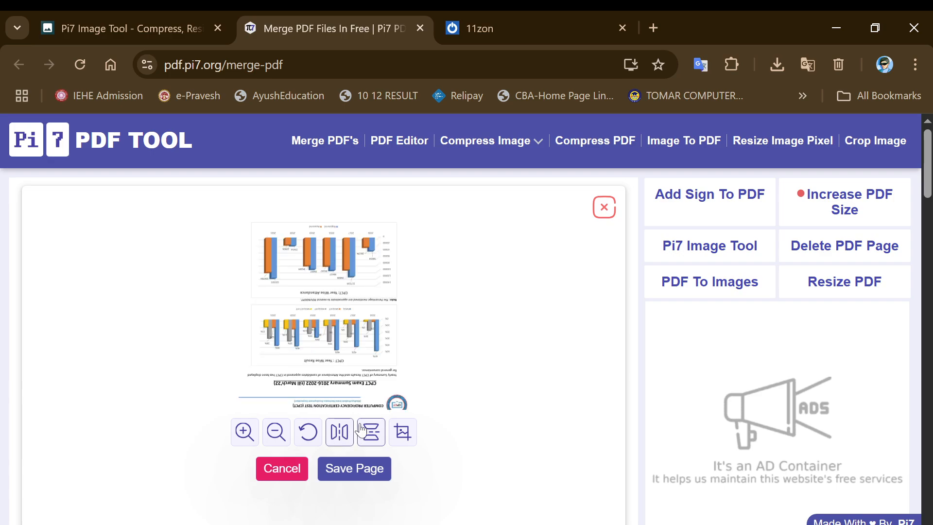
left_click(363, 431)
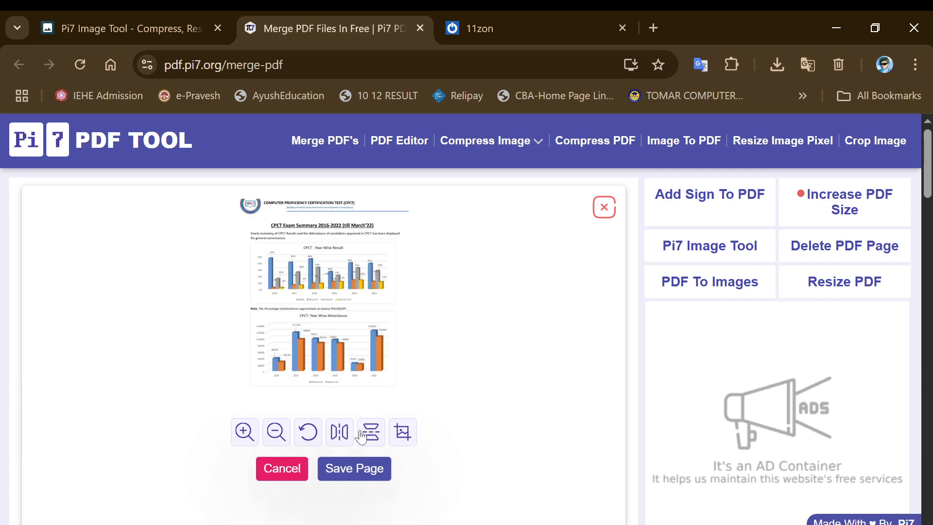
Crop page 1 down to its chart area and save the page
left_click(399, 431)
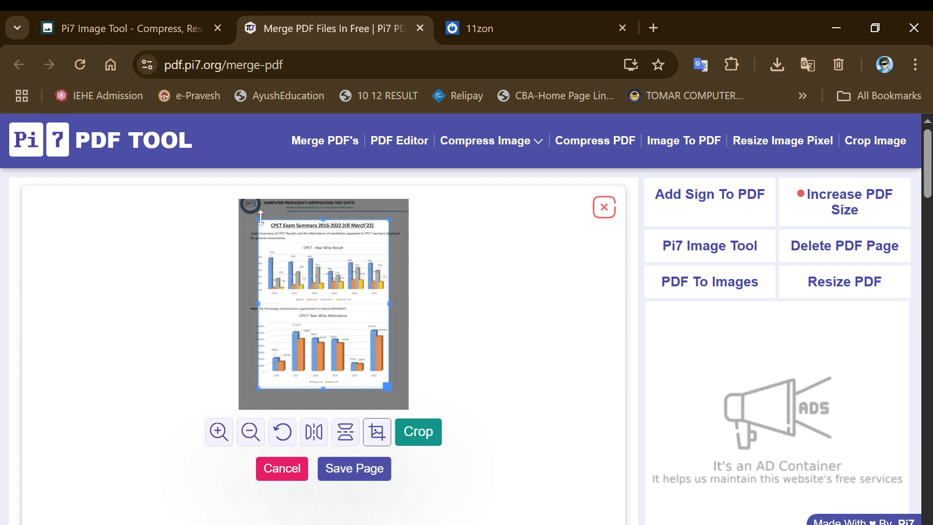
left_click_drag(258, 221, 280, 245)
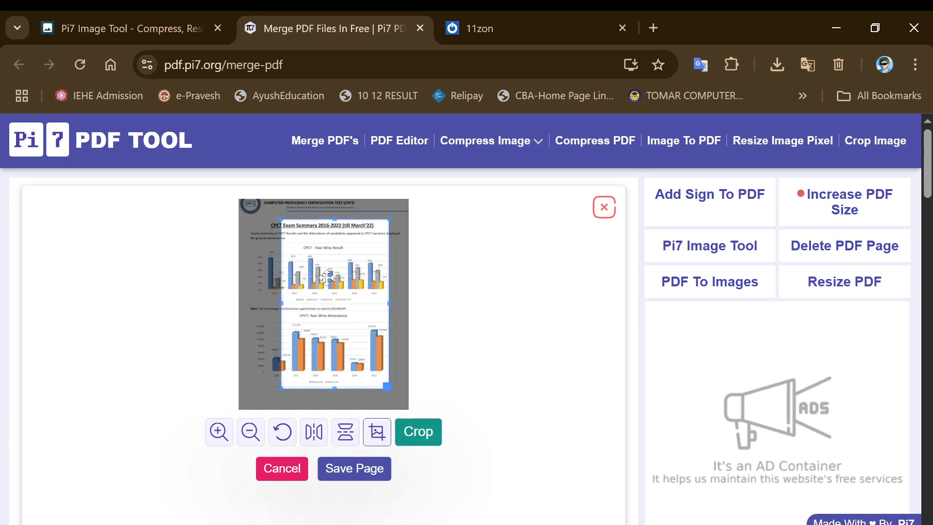
left_click_drag(326, 277, 323, 286)
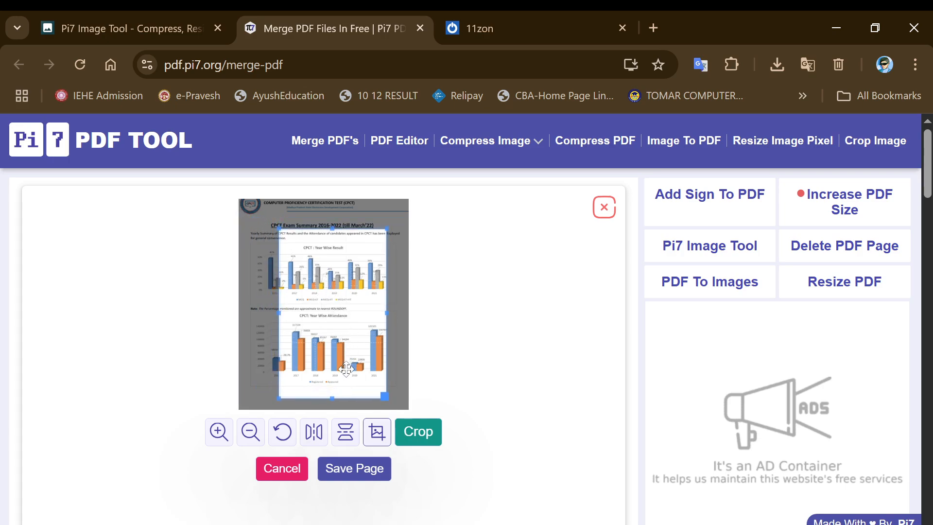
left_click(344, 469)
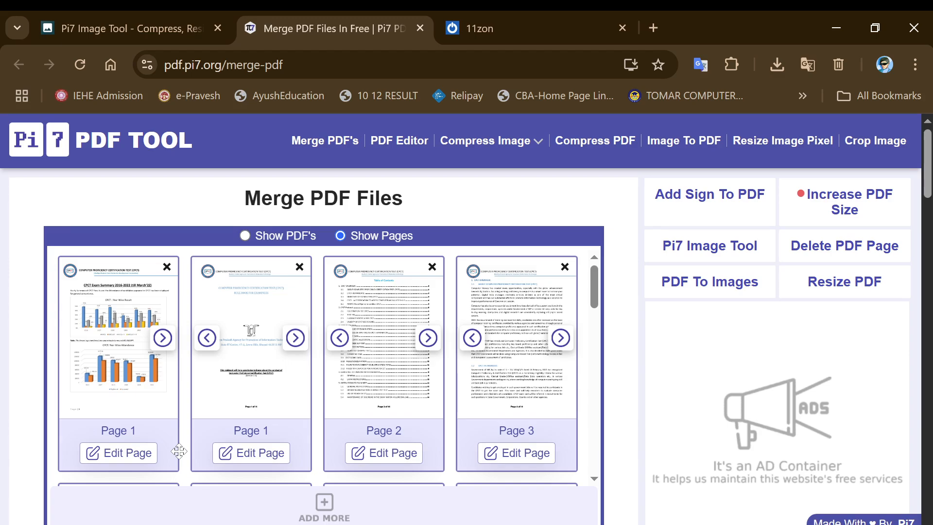
left_click(132, 454)
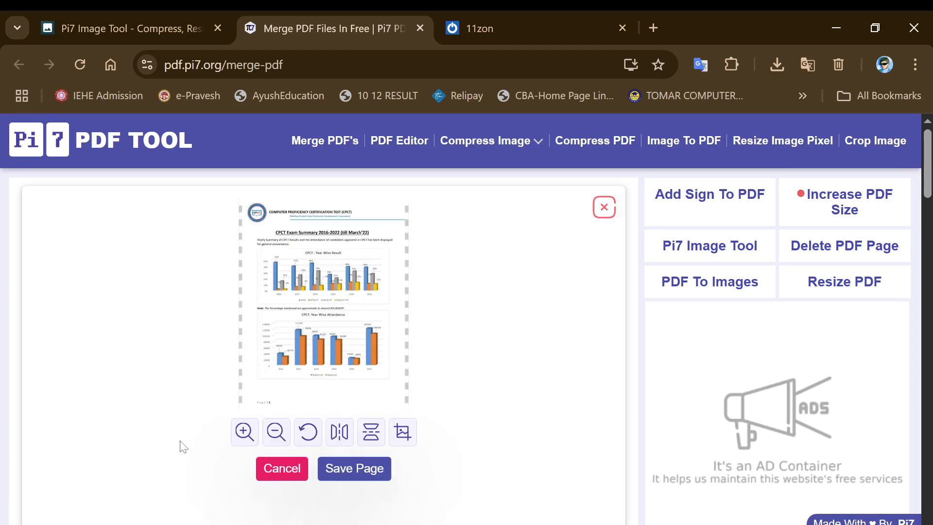
left_click(244, 433)
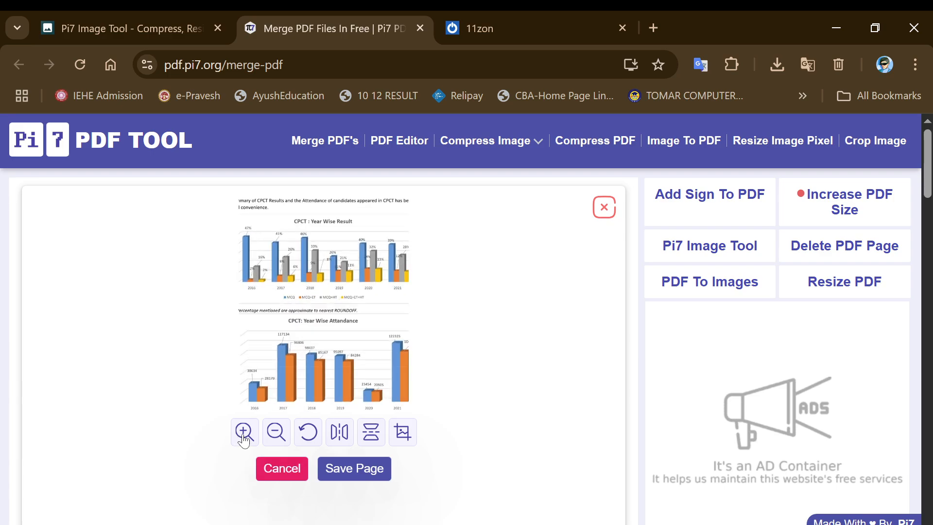
left_click(242, 434)
left_click(242, 434)
left_click(242, 434)
left_click(272, 433)
left_click(271, 432)
left_click(271, 432)
left_click(271, 433)
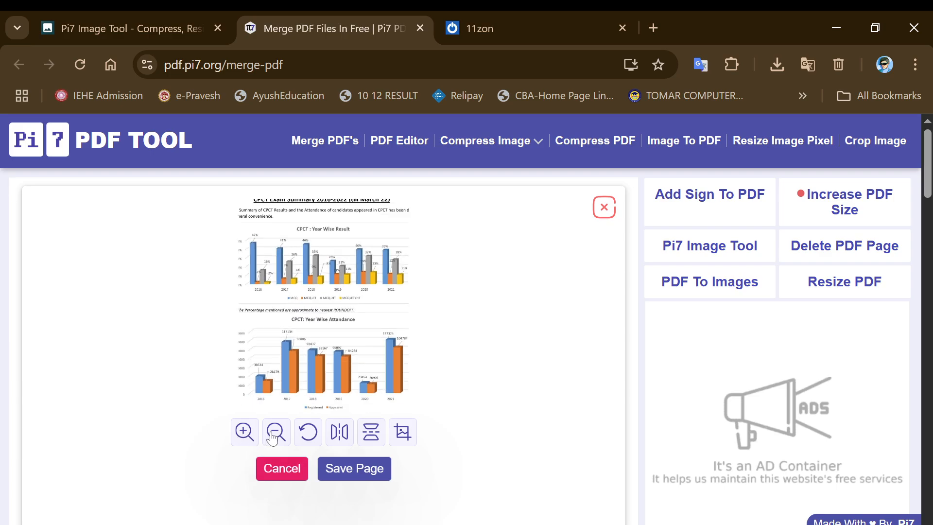
left_click(272, 434)
left_click(307, 434)
left_click(307, 434)
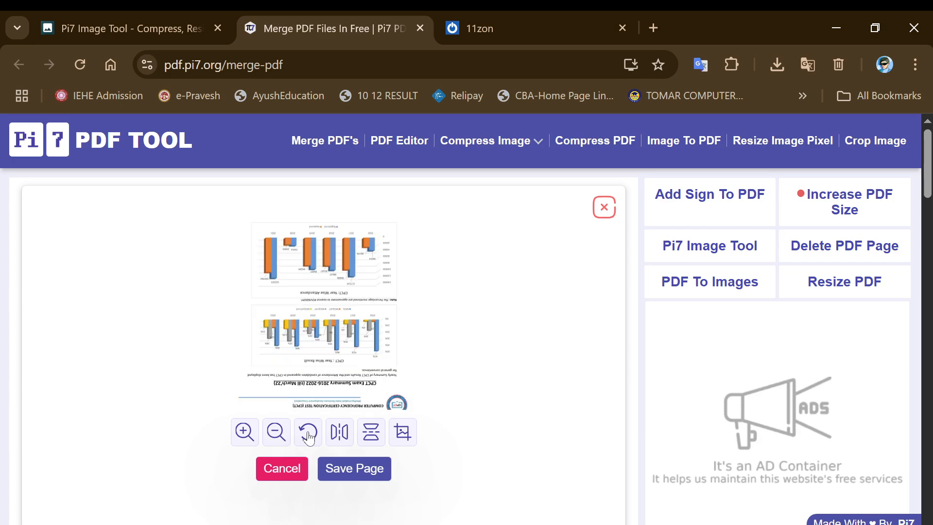
left_click(308, 434)
left_click(308, 434)
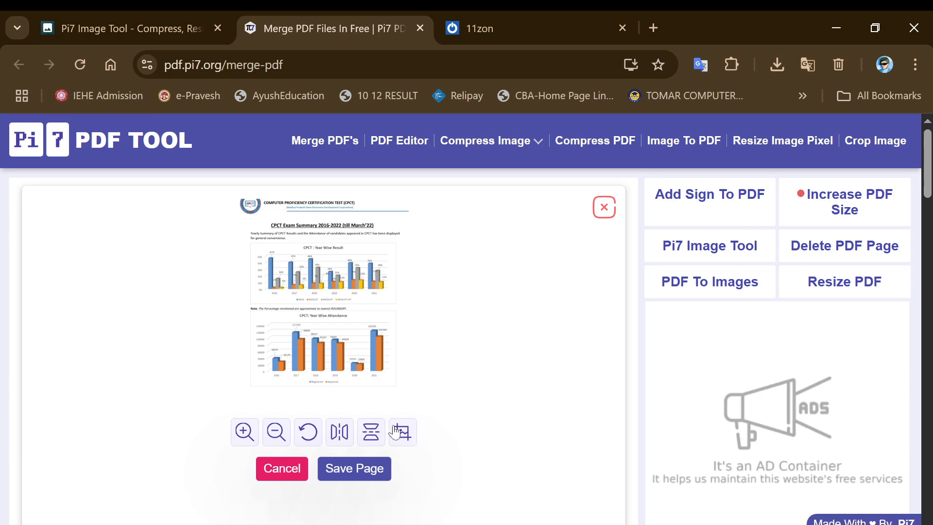
Save the edited page and merge all pages into the 2 MB Pi7_PDF_Tool.pdf
left_click(370, 465)
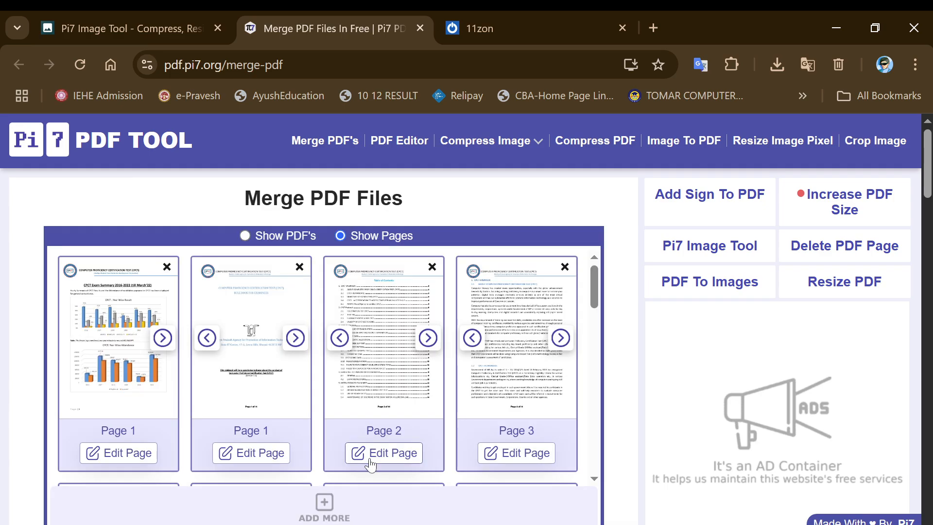
scroll(245, 466, "down", 2)
scroll(191, 431, "down", 2)
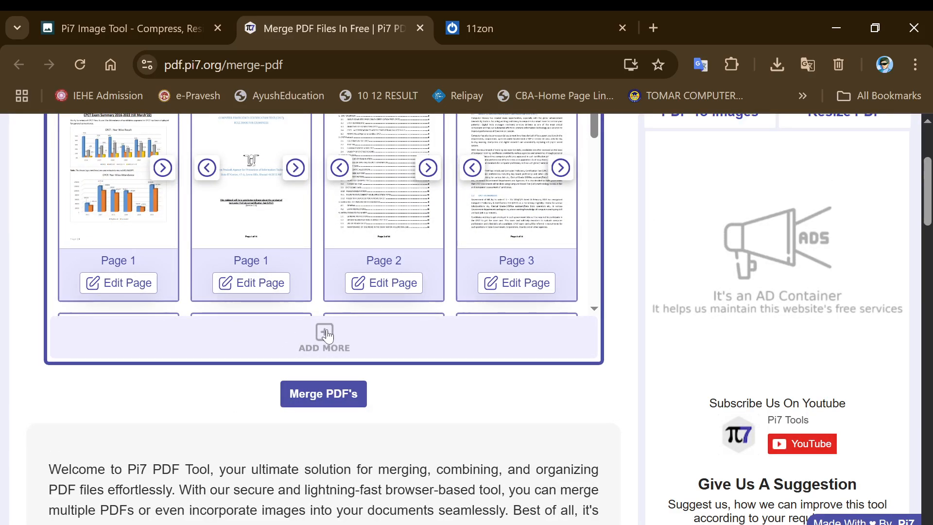
left_click(312, 396)
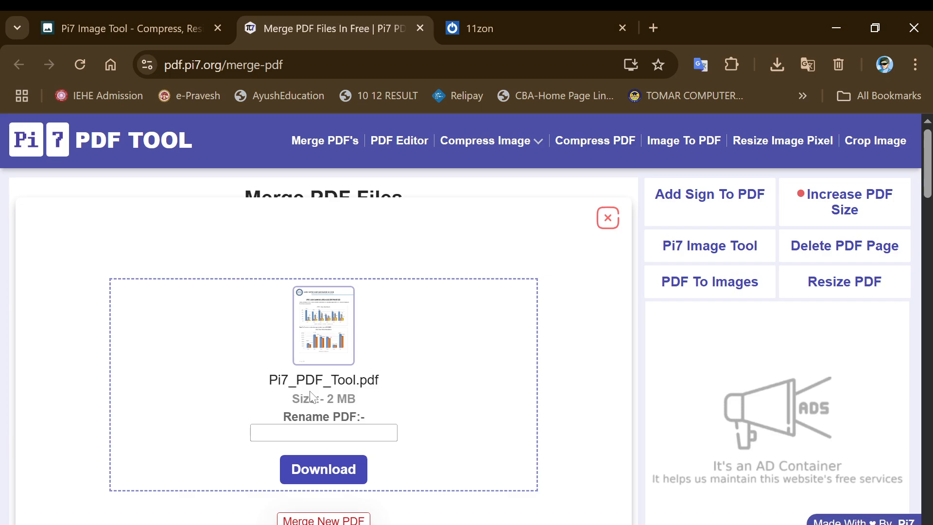
Rename the merged PDF to a personal name followed by 'all doc' and download it
left_click(324, 431)
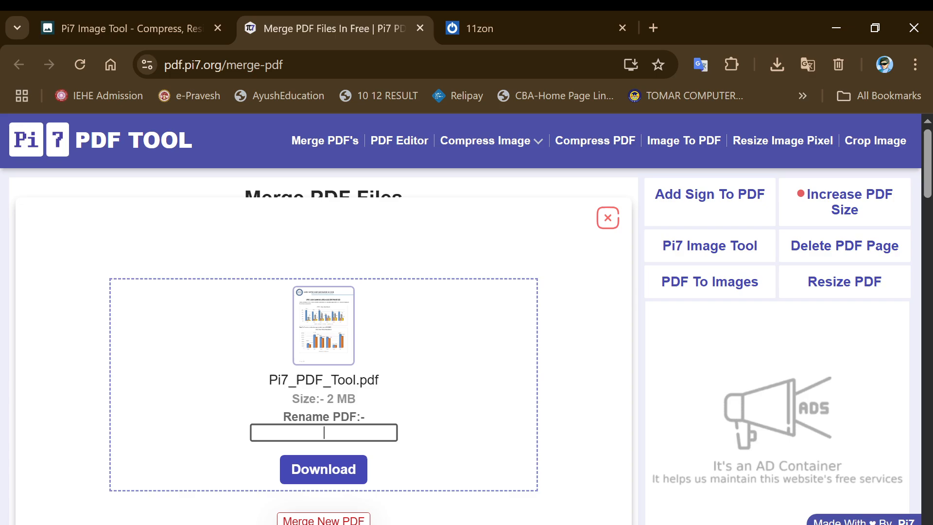
type("navneet ")
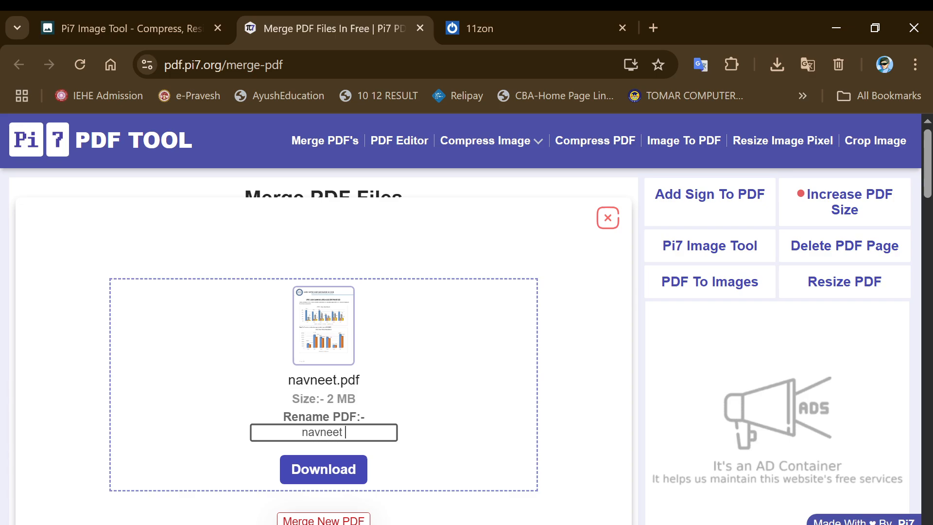
type("all ")
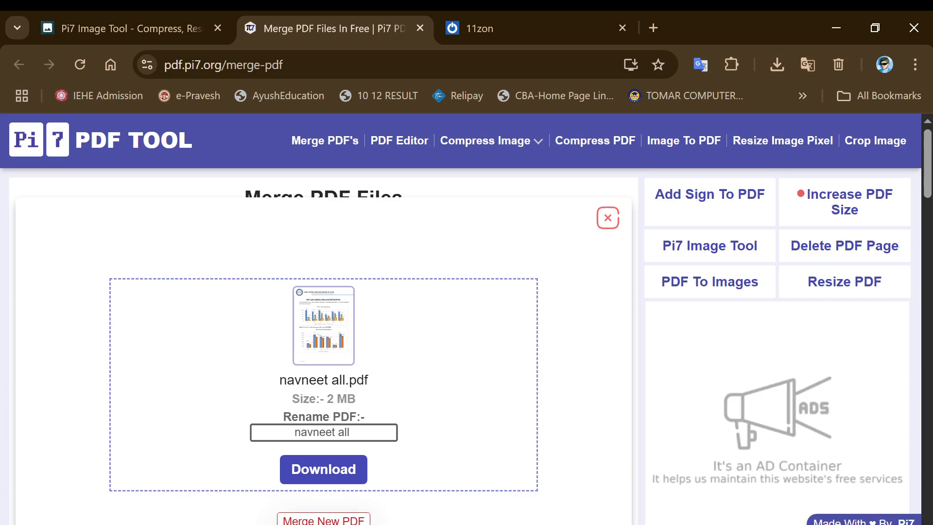
type("doc")
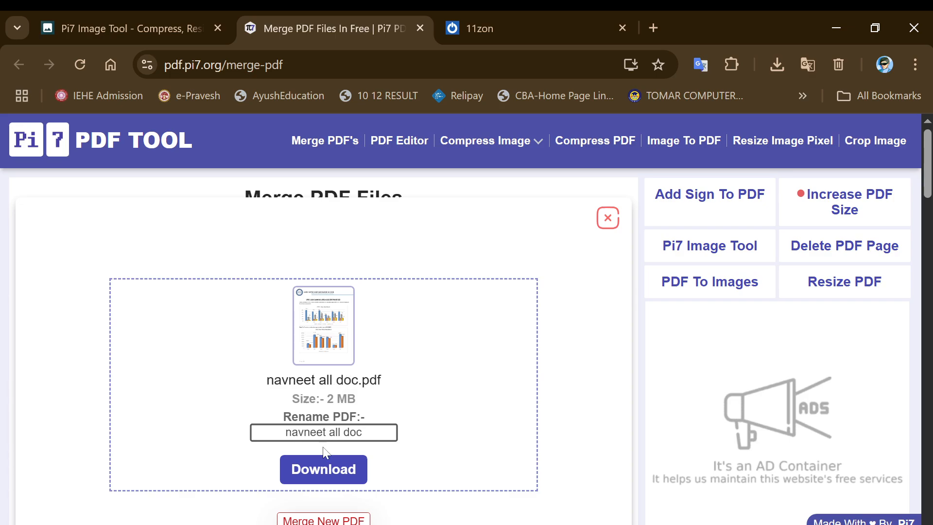
left_click(316, 478)
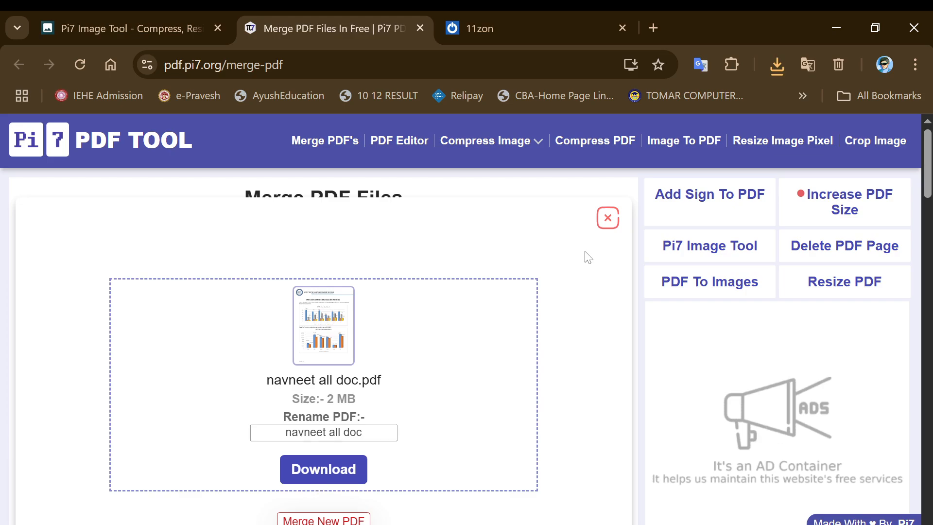
left_click(767, 71)
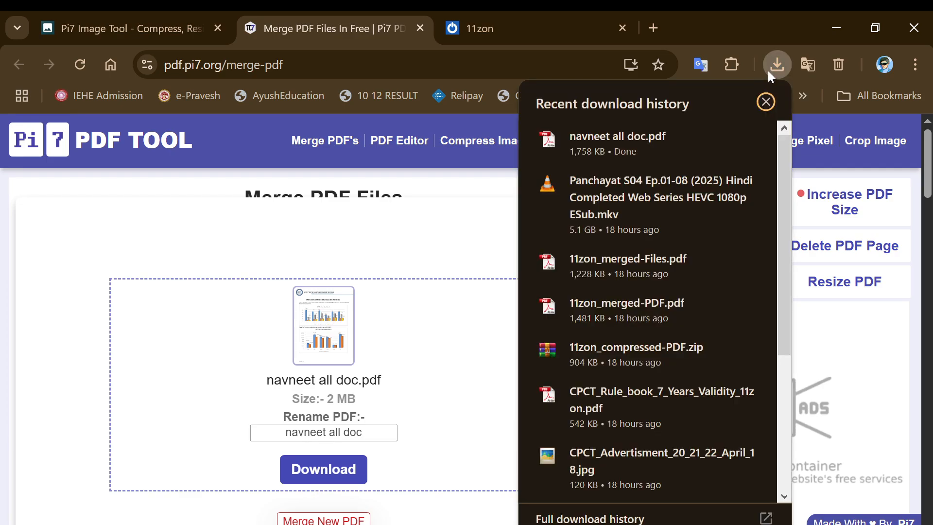
left_click(658, 136)
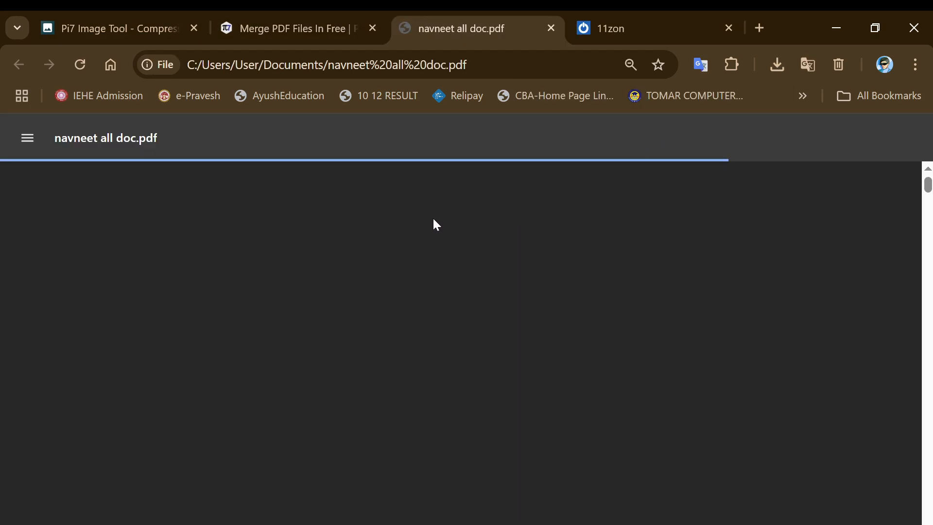
scroll(392, 296, "down", 5)
scroll(393, 296, "down", 2, "ctrl")
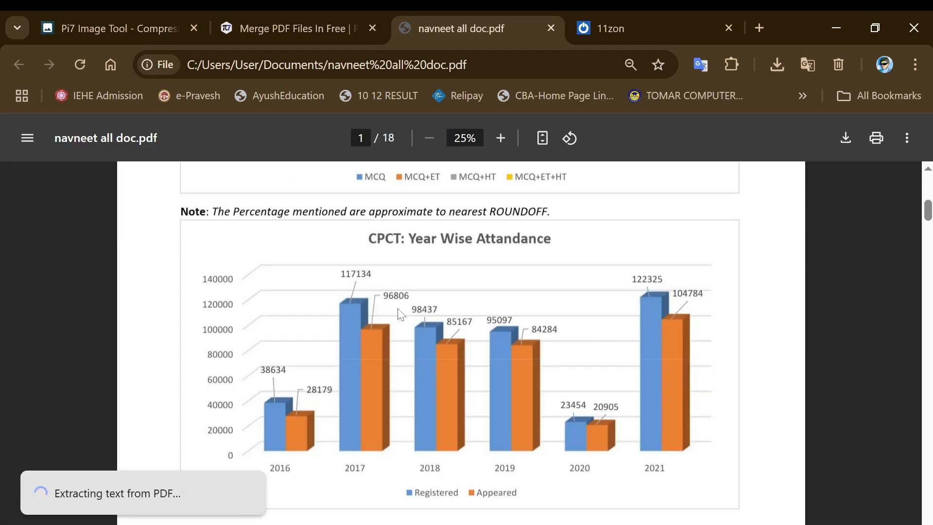
scroll(398, 313, "down", 5)
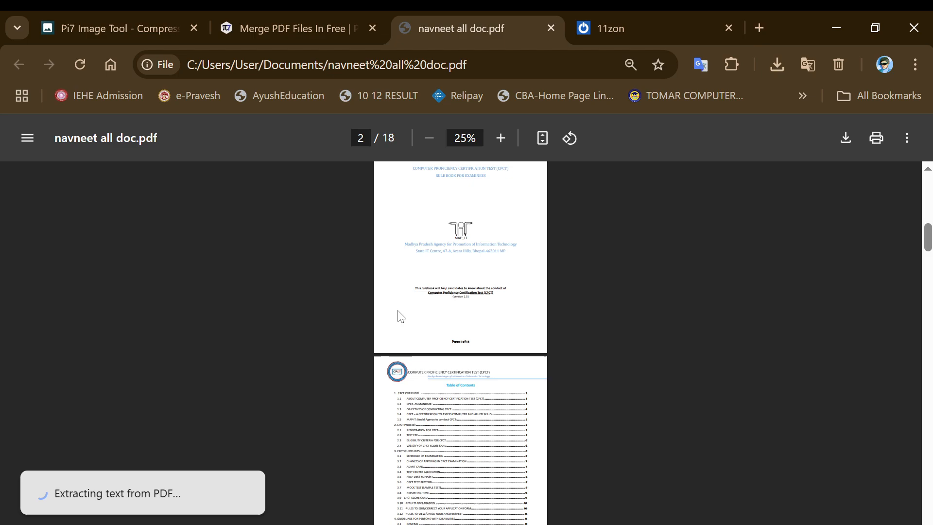
scroll(398, 313, "up", 5)
scroll(398, 313, "up", 2, "ctrl")
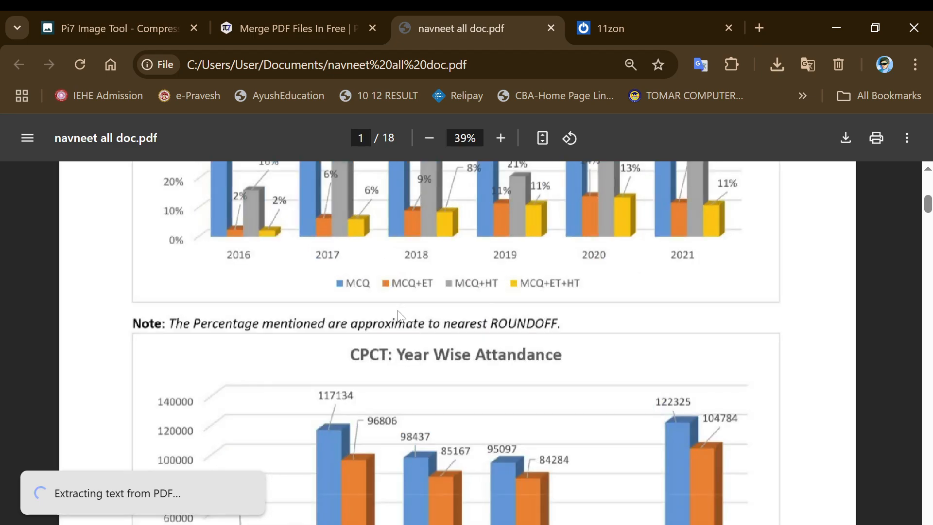
scroll(398, 313, "down", 2, "ctrl")
scroll(398, 315, "down", 1, "ctrl")
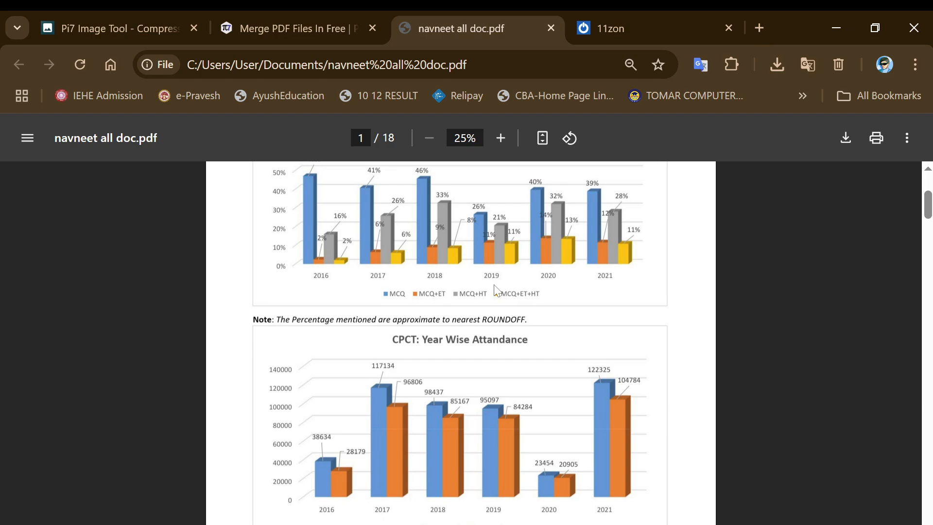
scroll(495, 290, "up", 2, "ctrl")
scroll(495, 290, "down", 2, "ctrl")
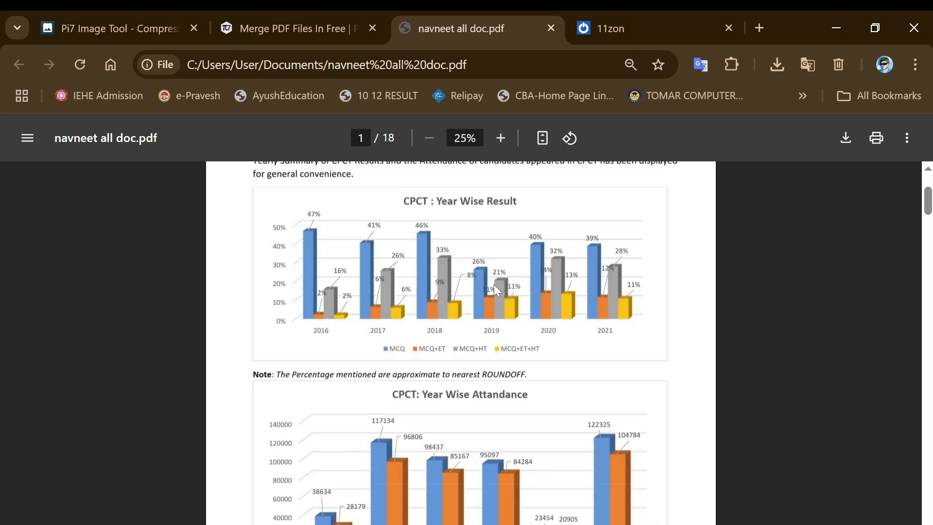
scroll(495, 290, "up", 3)
scroll(495, 290, "down", 10)
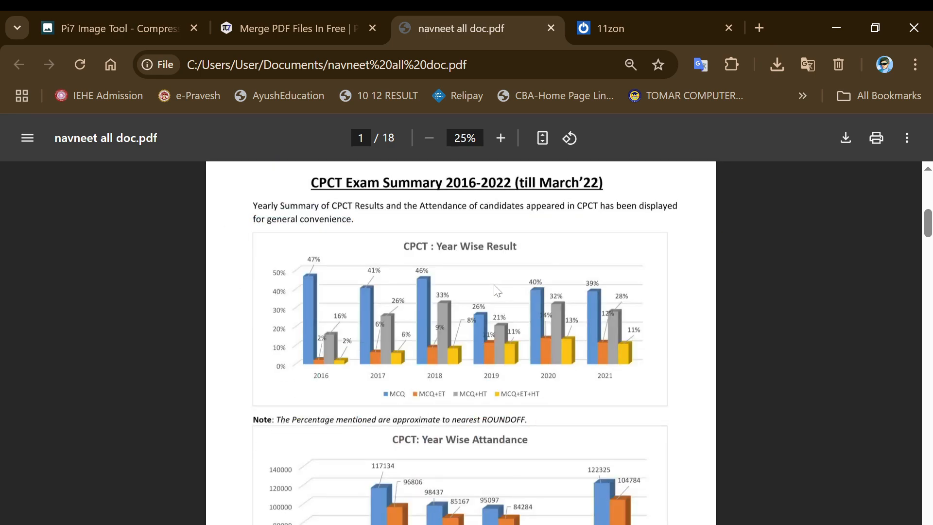
scroll(496, 290, "down", 5)
scroll(495, 290, "up", 3, "ctrl")
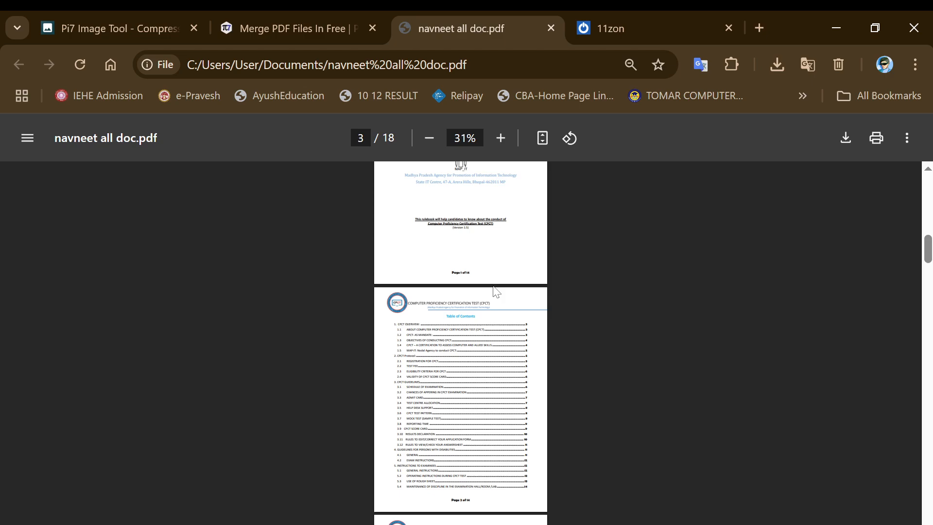
scroll(495, 291, "up", 2, "ctrl")
scroll(496, 291, "down", 1, "ctrl")
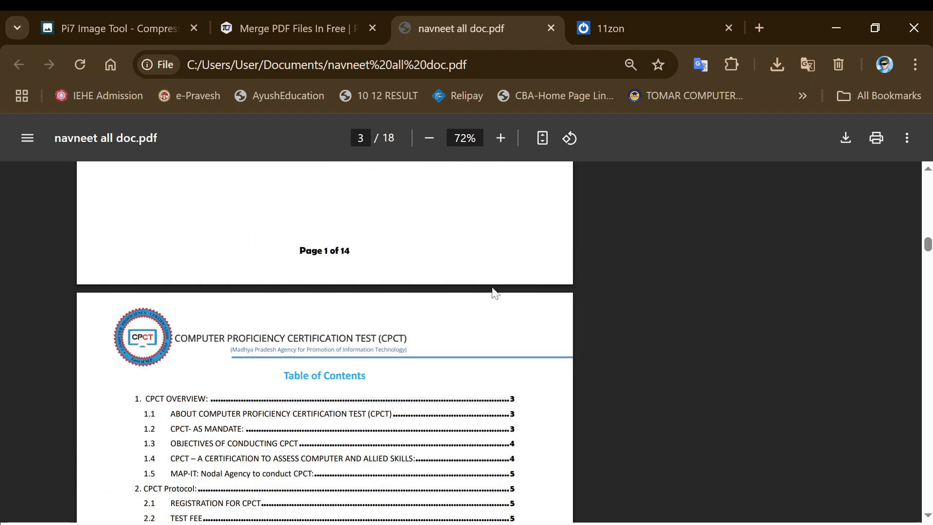
scroll(495, 291, "up", 5)
scroll(495, 292, "up", 5)
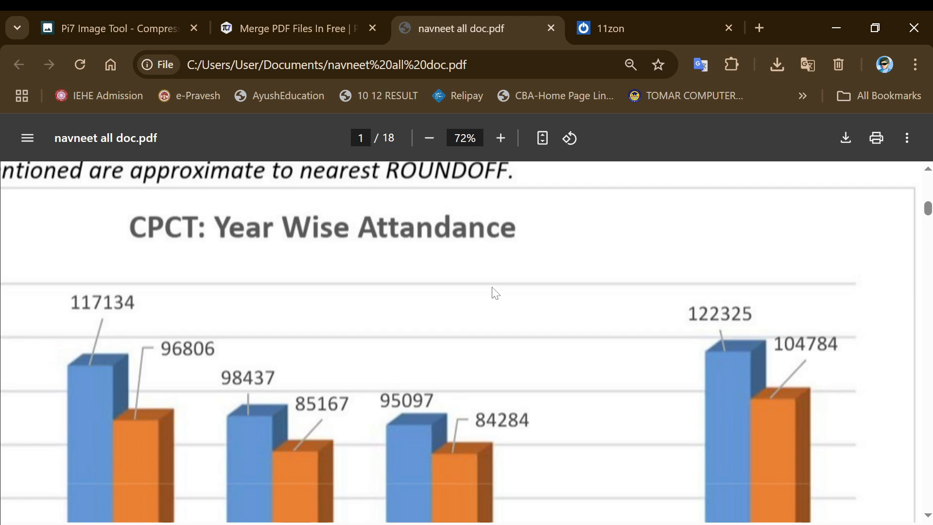
scroll(494, 292, "down", 8)
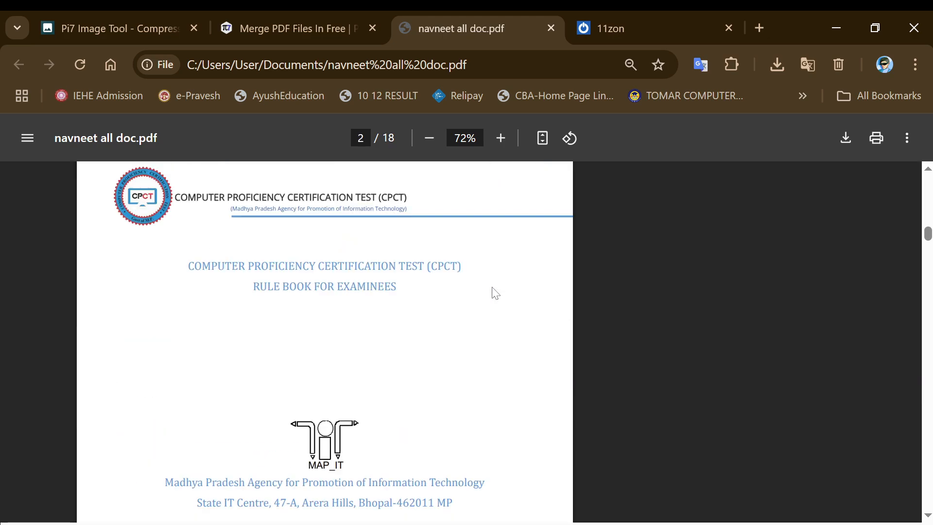
scroll(494, 292, "down", 5)
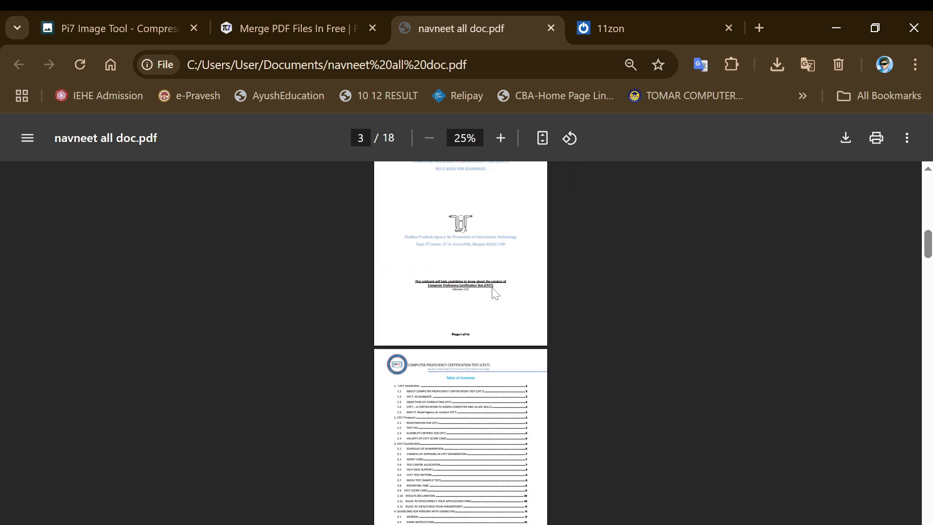
scroll(494, 292, "up", 3)
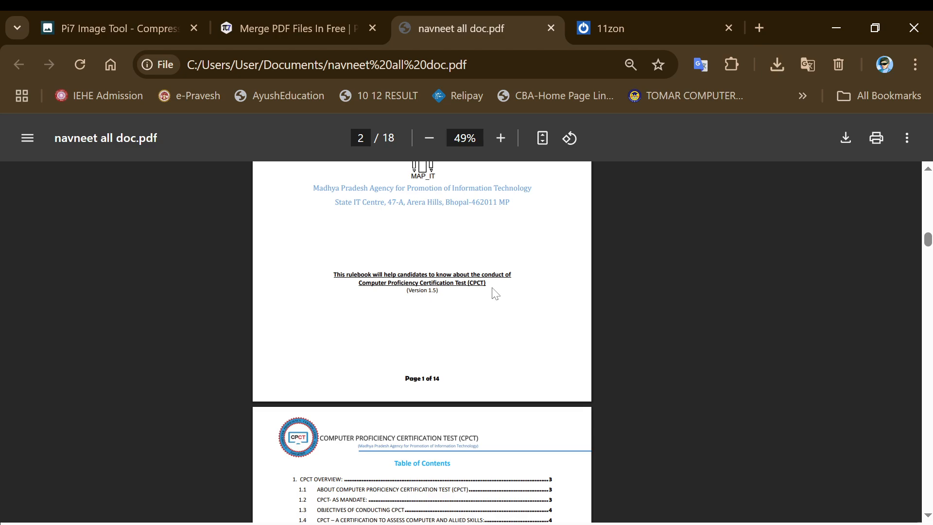
scroll(494, 293, "down", 9)
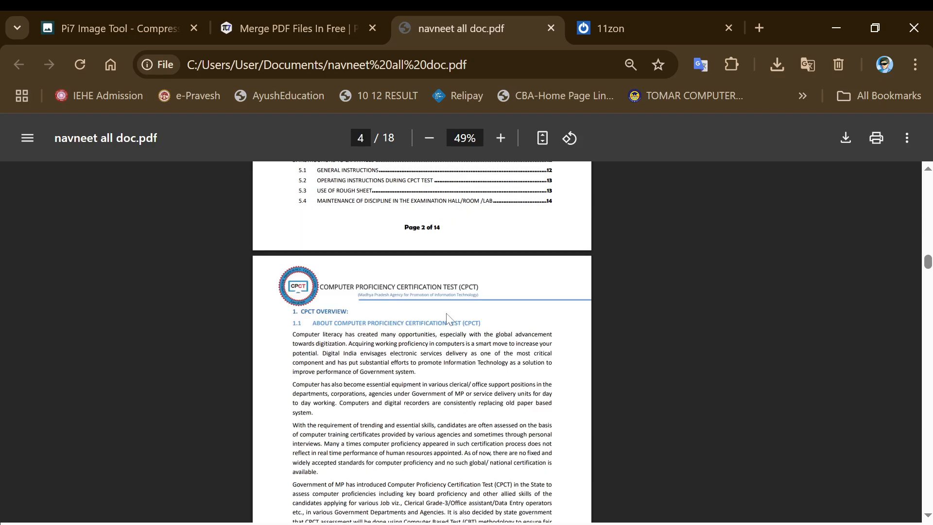
scroll(446, 316, "up", 8)
scroll(446, 313, "up", 6)
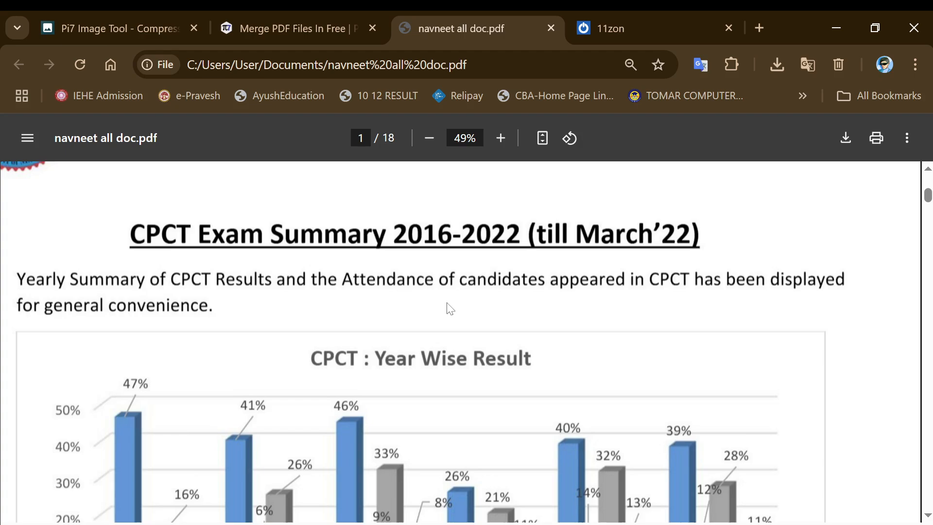
scroll(450, 307, "down", 3, "ctrl")
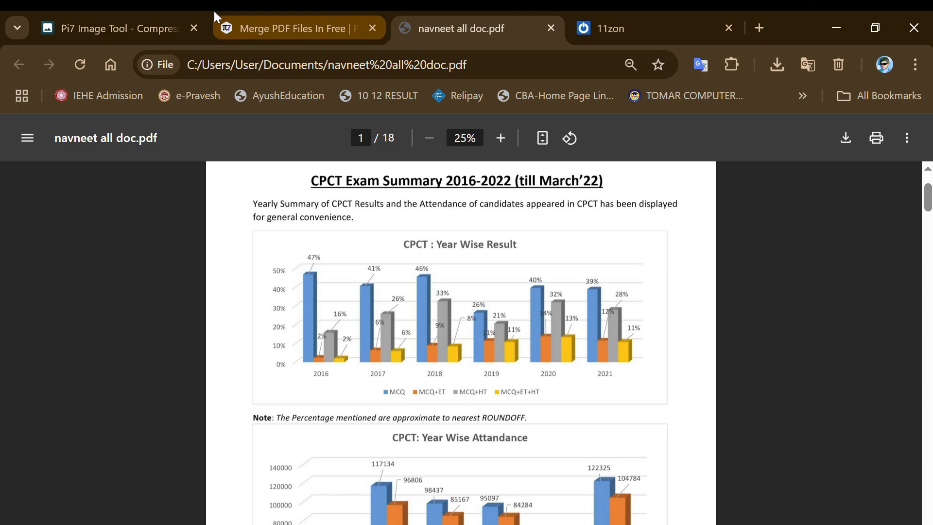
From the Pi7 Image Tool site, open the Pi7 PDF Editor in a new tab, dismissing the ads popup
left_click(188, 11)
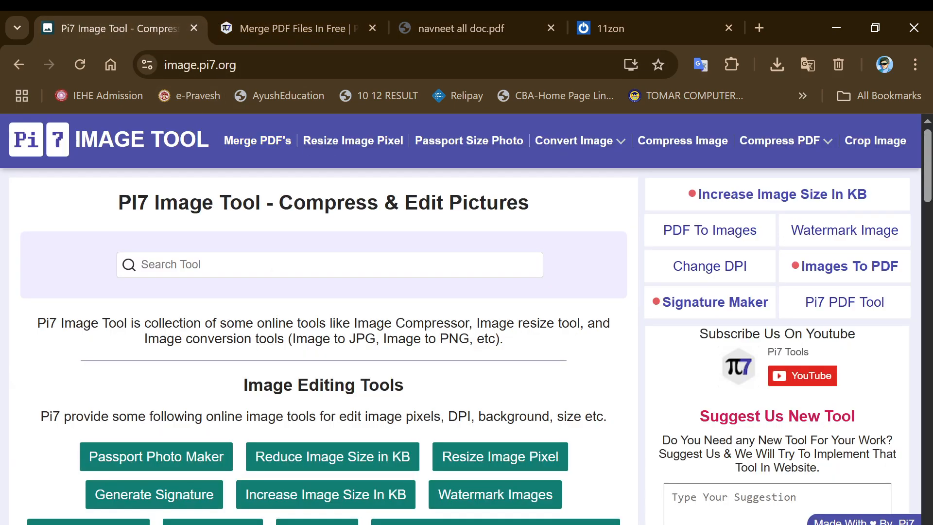
left_click(255, 145)
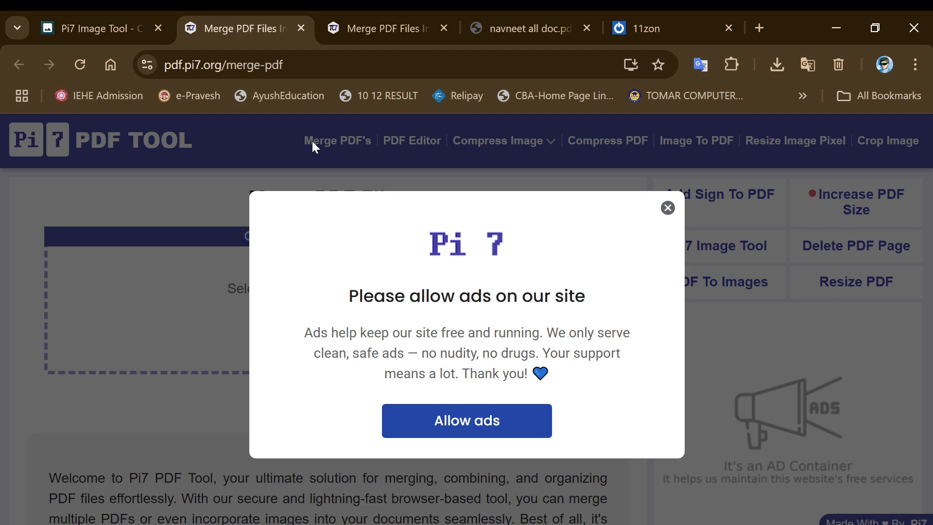
left_click(666, 207)
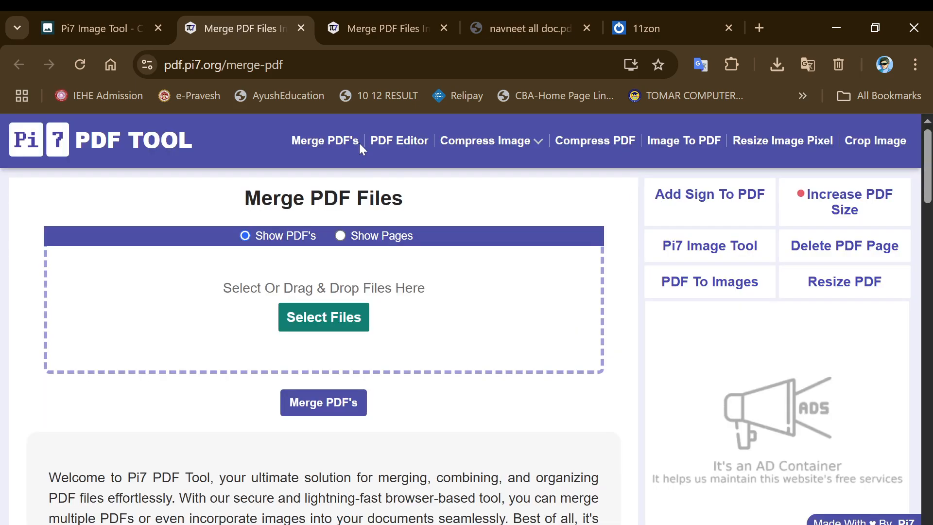
left_click(398, 141)
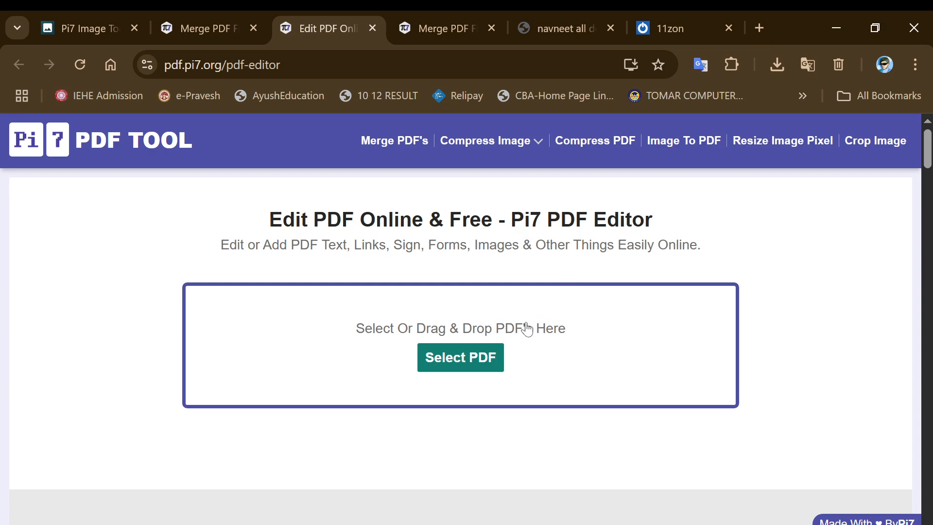
Load CPCTSyllabus.pdf from the PRACTICE folder into the editor
left_click(461, 354)
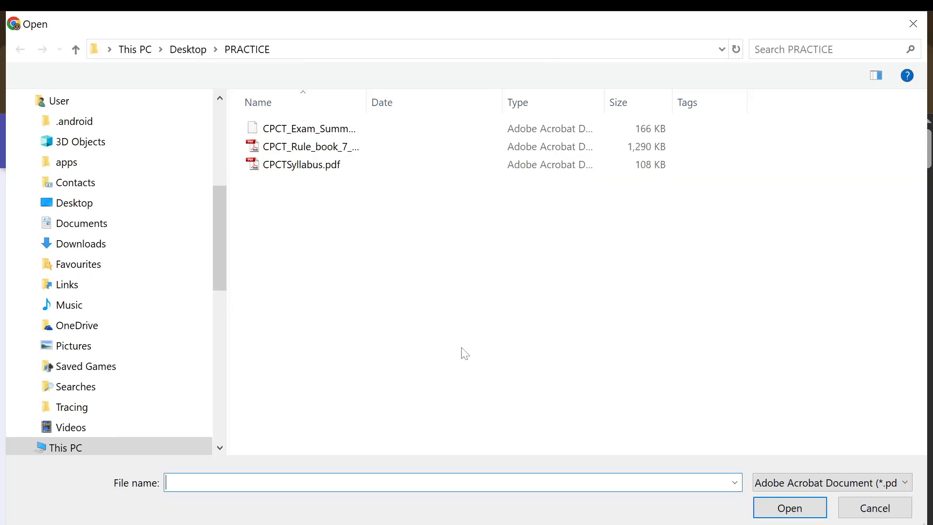
double_click(331, 165)
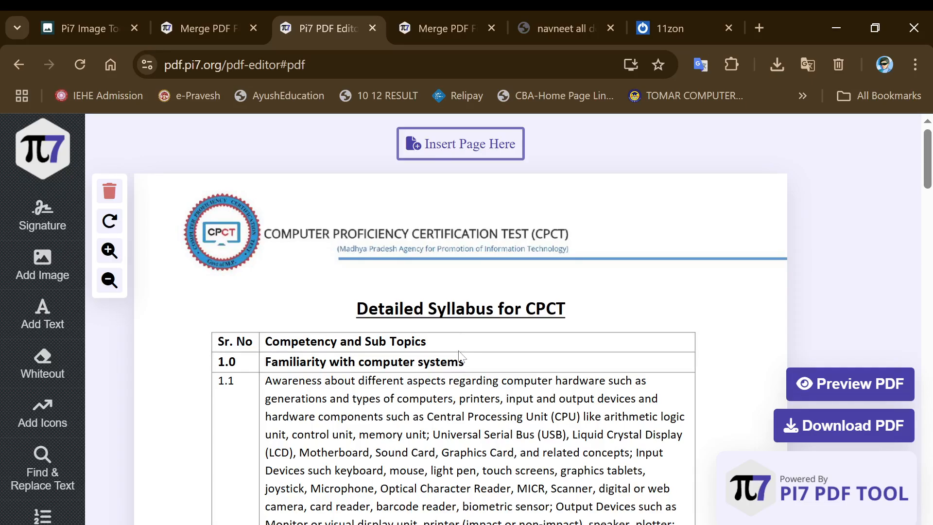
key("ctrl+minus")
key("ctrl+minus")
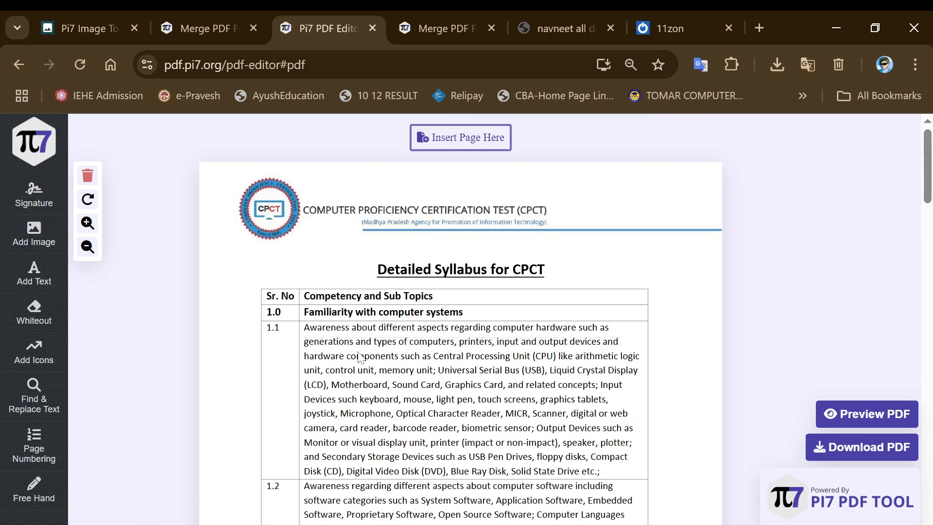
scroll(355, 407, "down", 12)
scroll(353, 407, "down", 8)
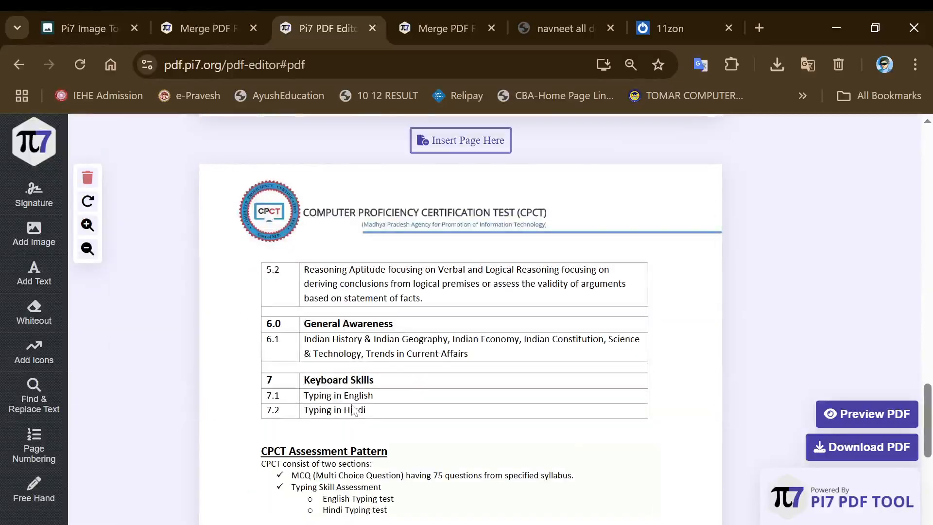
scroll(354, 408, "up", 15)
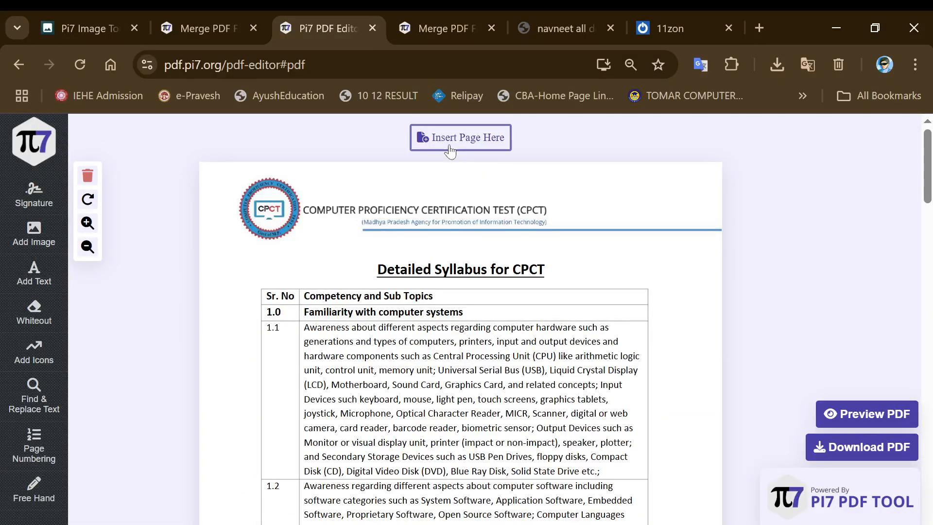
left_click(449, 151)
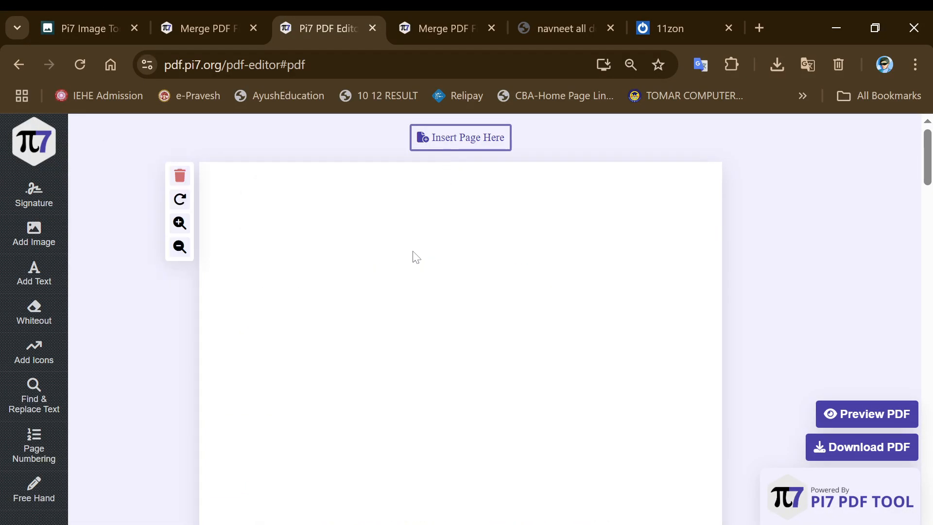
scroll(416, 289, "down", 15)
scroll(422, 301, "up", 7)
left_click(180, 184)
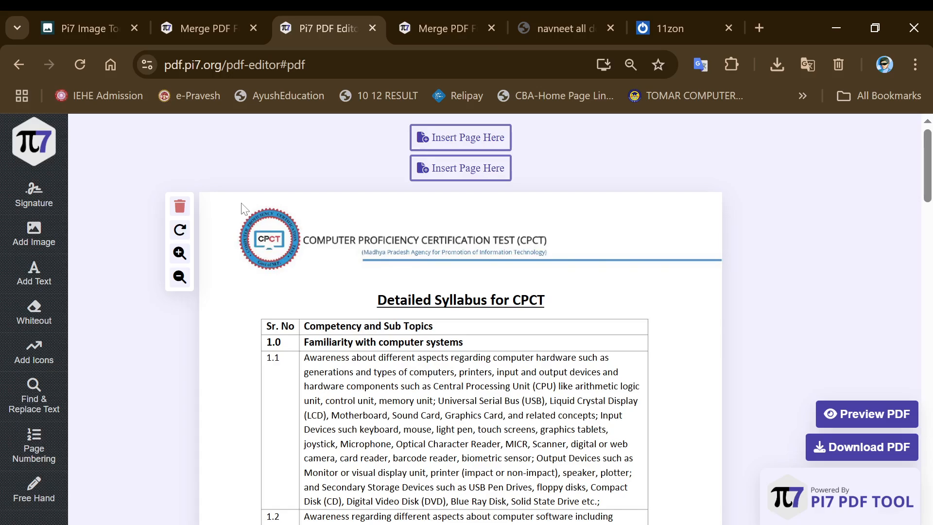
Rotate the syllabus page through several 90-degree turns and return it upright
left_click(181, 231)
scroll(263, 330, "down", 5)
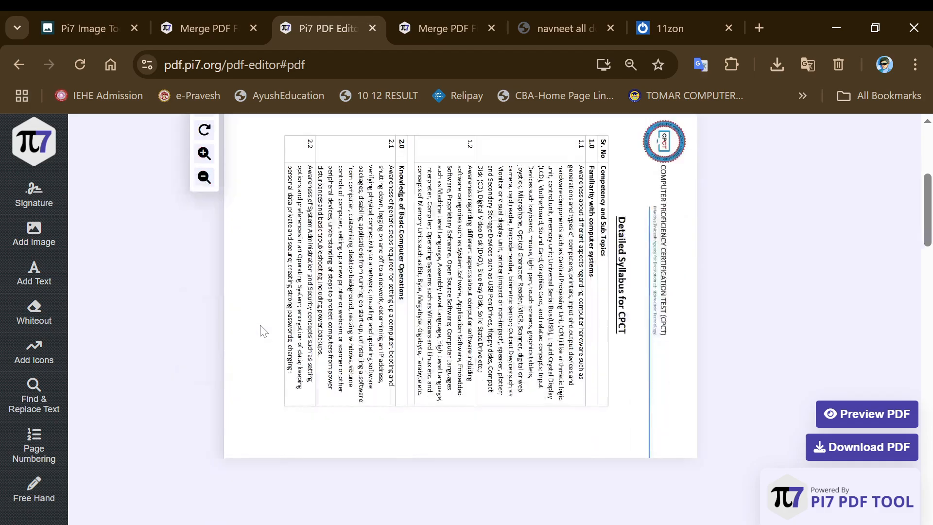
scroll(262, 325, "down", 5)
scroll(261, 325, "up", 10)
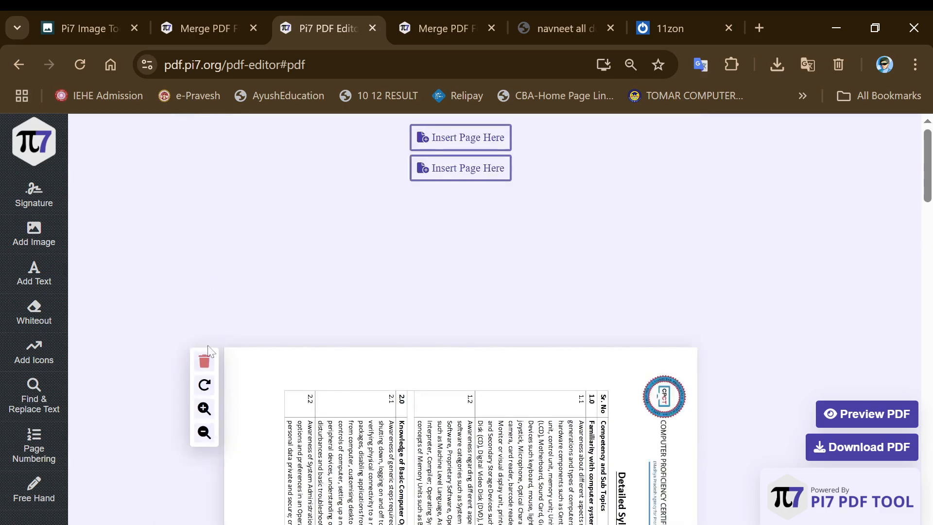
left_click(205, 384)
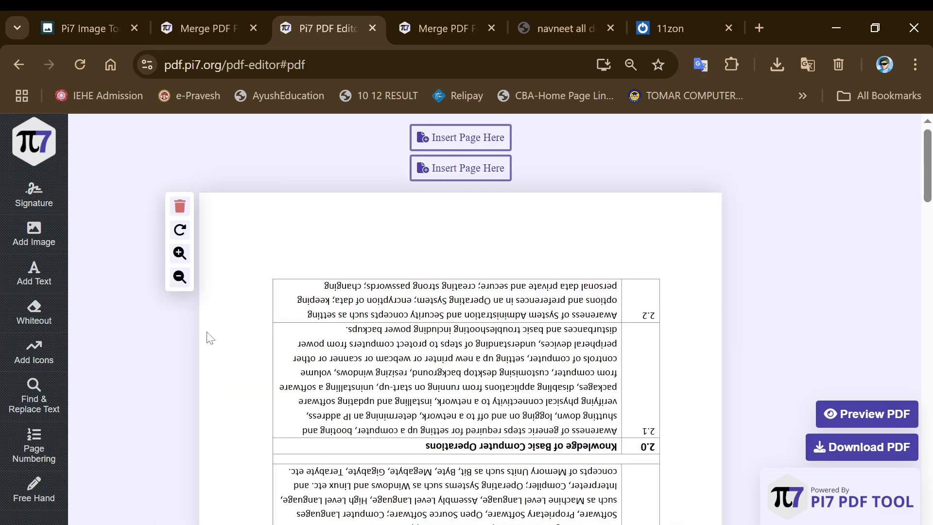
left_click(181, 231)
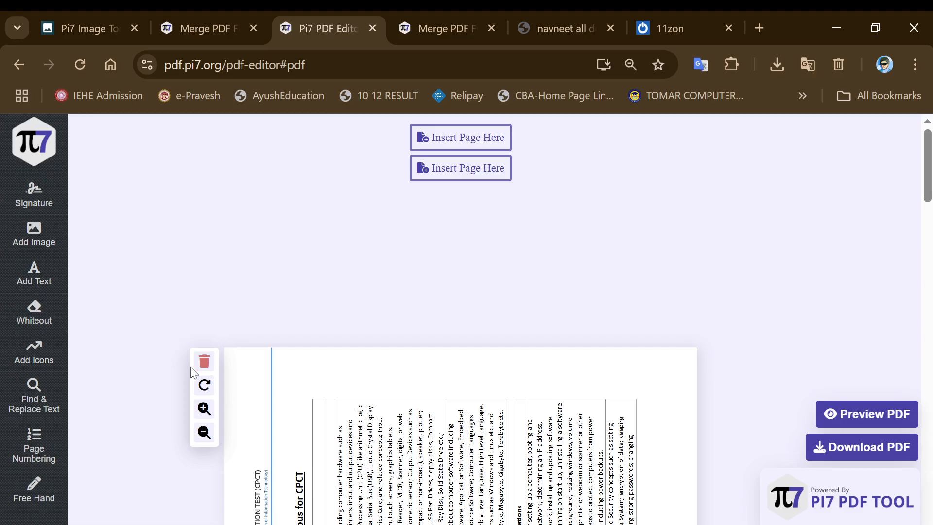
left_click(204, 384)
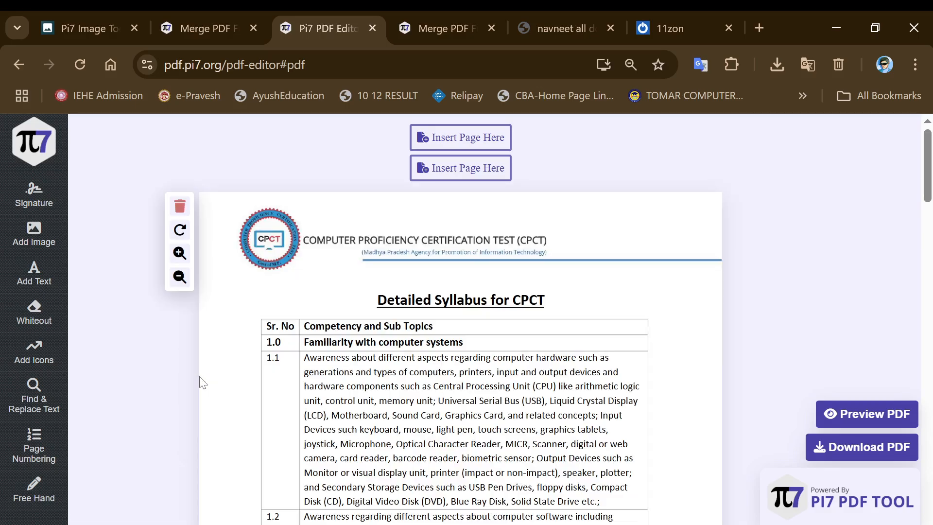
Zoom the syllabus page view in and back out
left_click(179, 253)
scroll(259, 315, "down", 6)
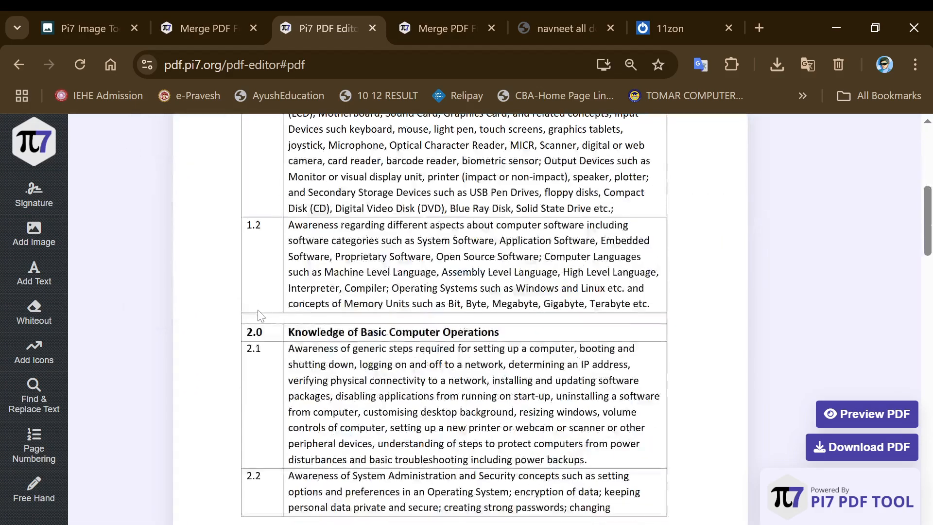
scroll(257, 315, "down", 5)
scroll(257, 313, "up", 10)
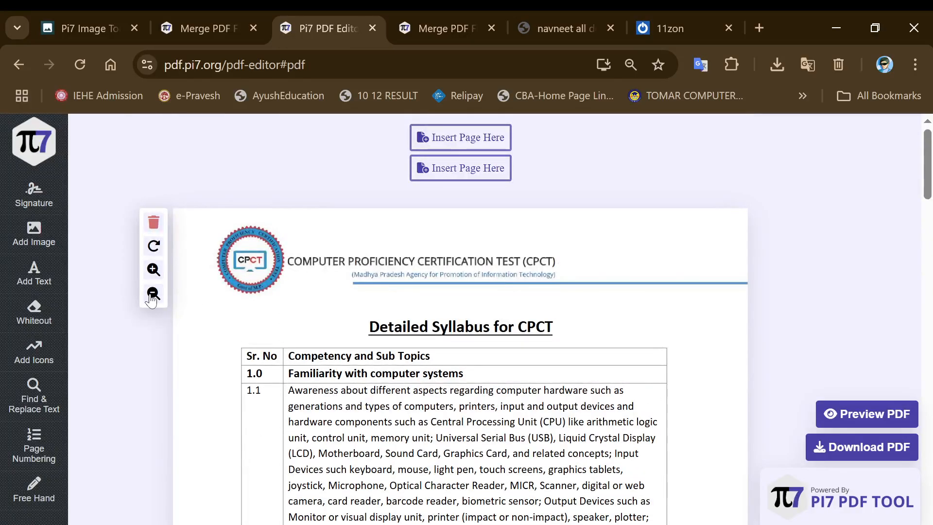
left_click(154, 270)
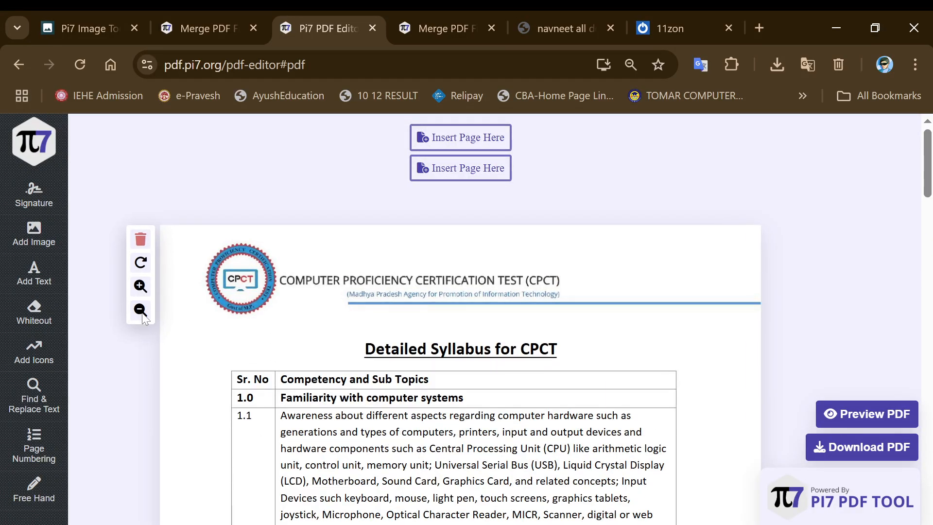
left_click(141, 312)
left_click(153, 294)
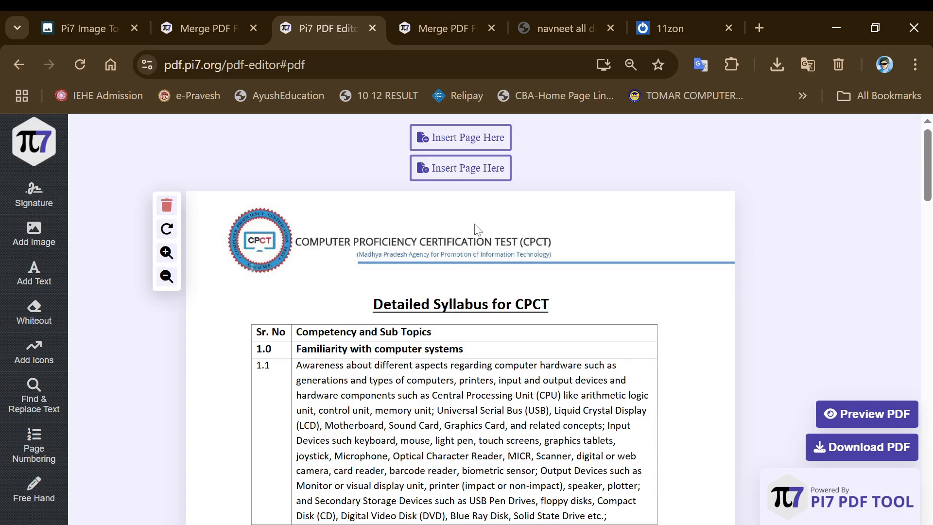
Insert a blank page before the first syllabus page
left_click(465, 143)
scroll(446, 263, "down", 15)
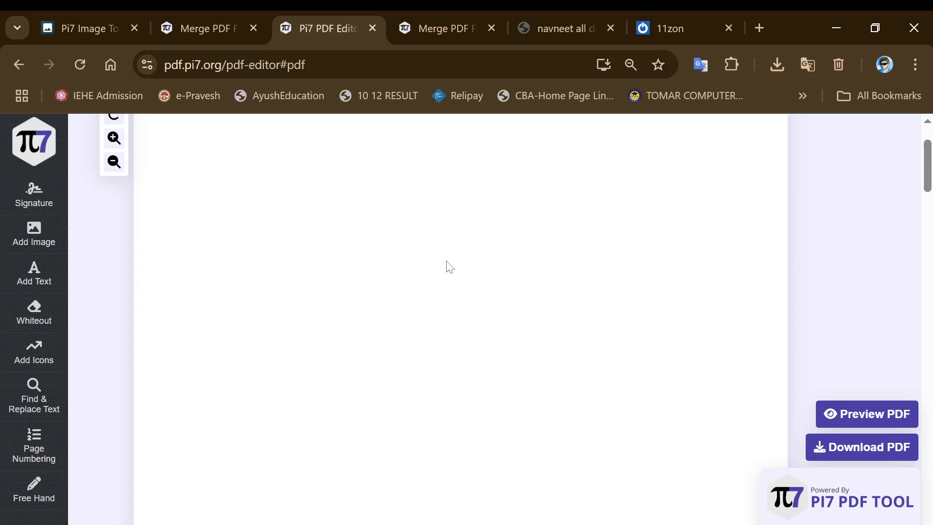
scroll(446, 263, "up", 11)
scroll(446, 263, "down", 20)
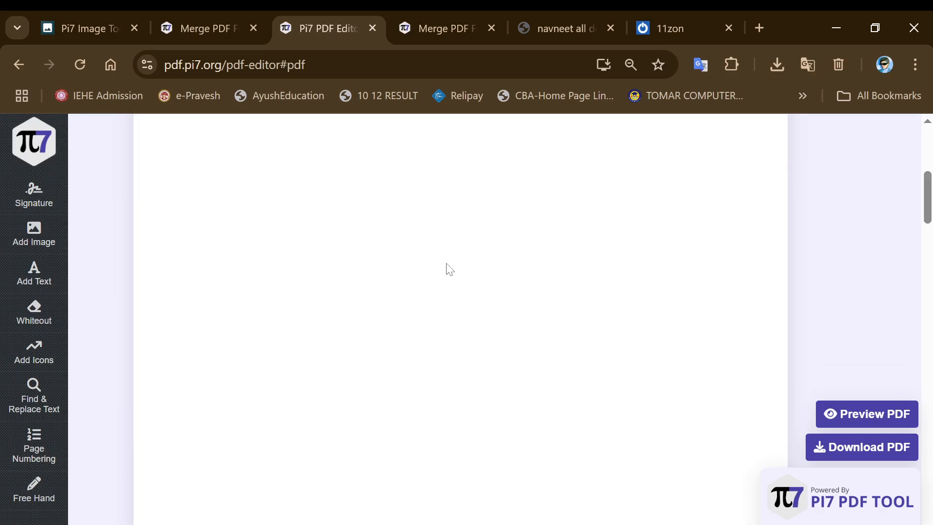
scroll(452, 297, "up", 3)
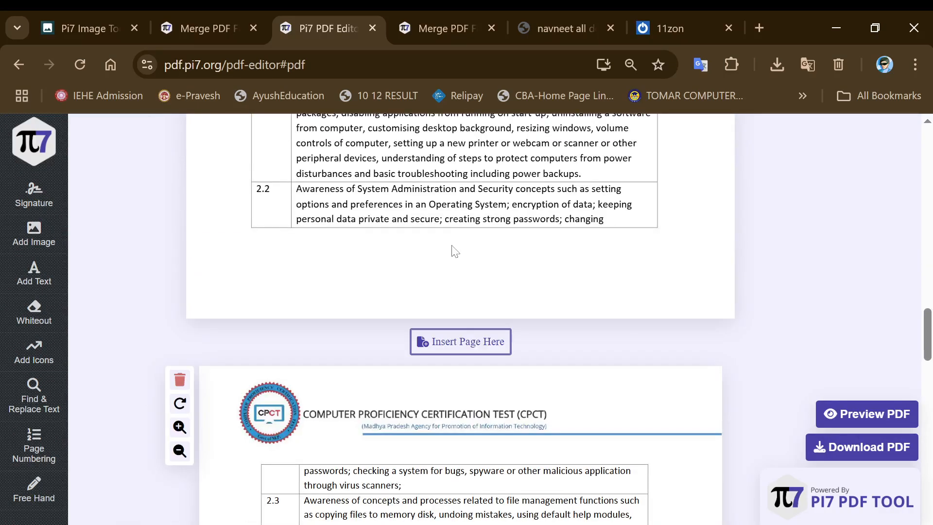
Insert a blank page after the first syllabus page and scroll to check it
left_click(447, 342)
scroll(446, 345, "down", 15)
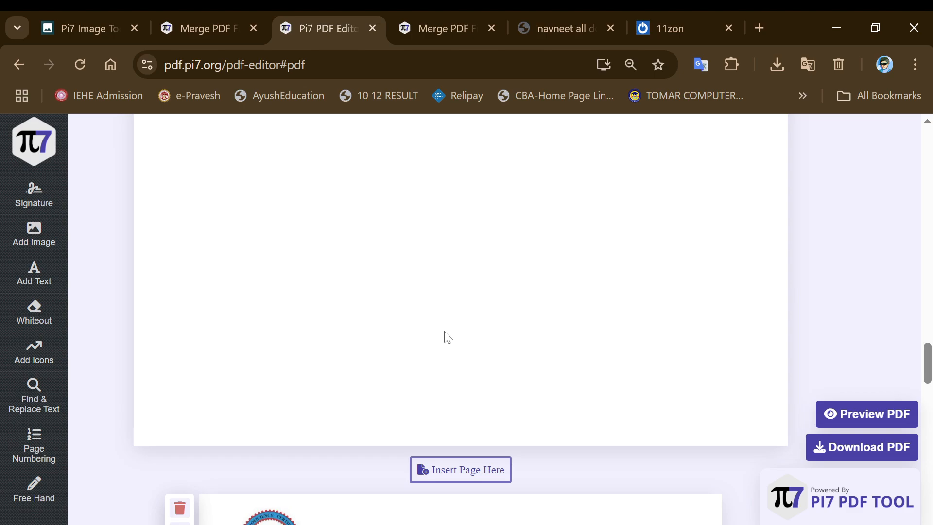
scroll(483, 301, "up", 1)
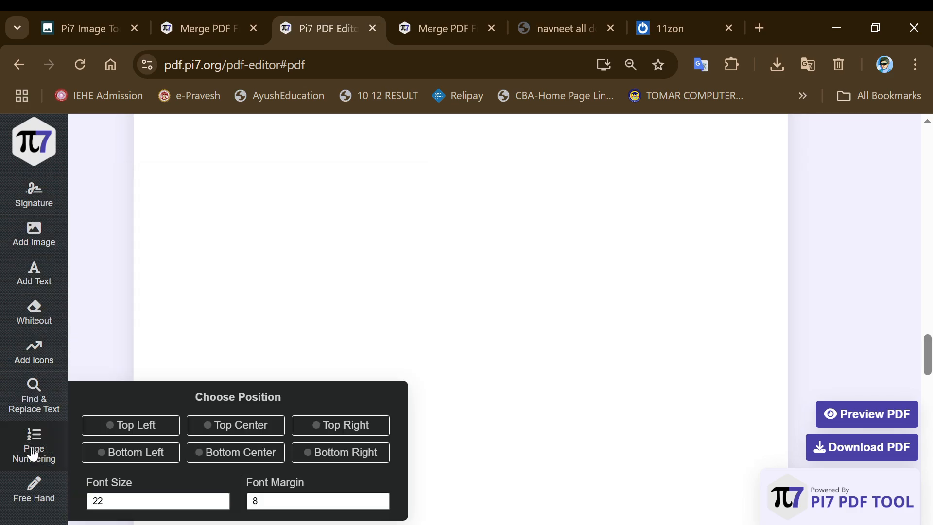
Reveal the left sidebar tools to reach the Signature tool's Type panel
mouse_move(40, 224)
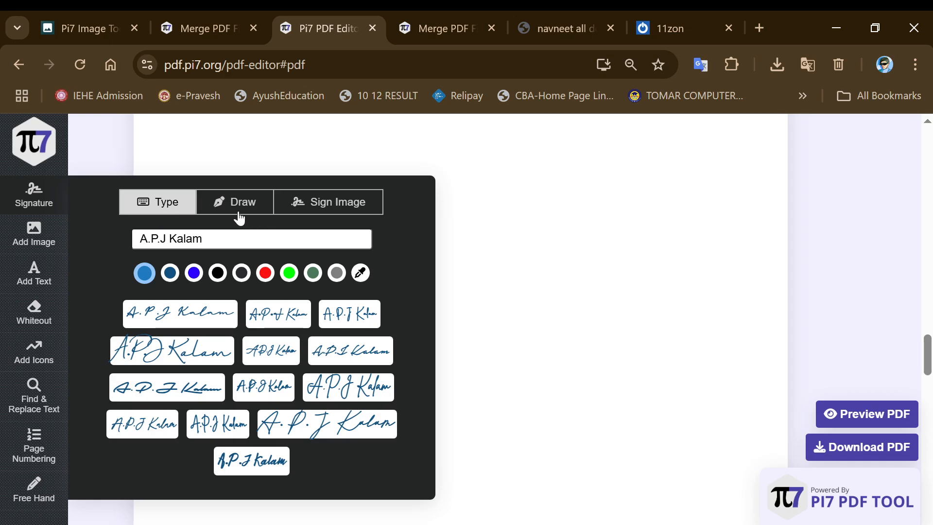
left_click(322, 205)
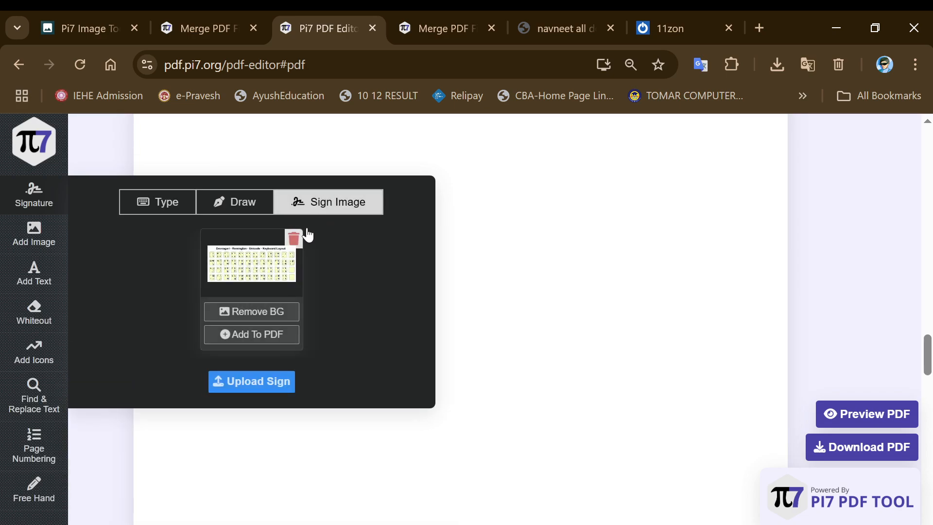
left_click(280, 309)
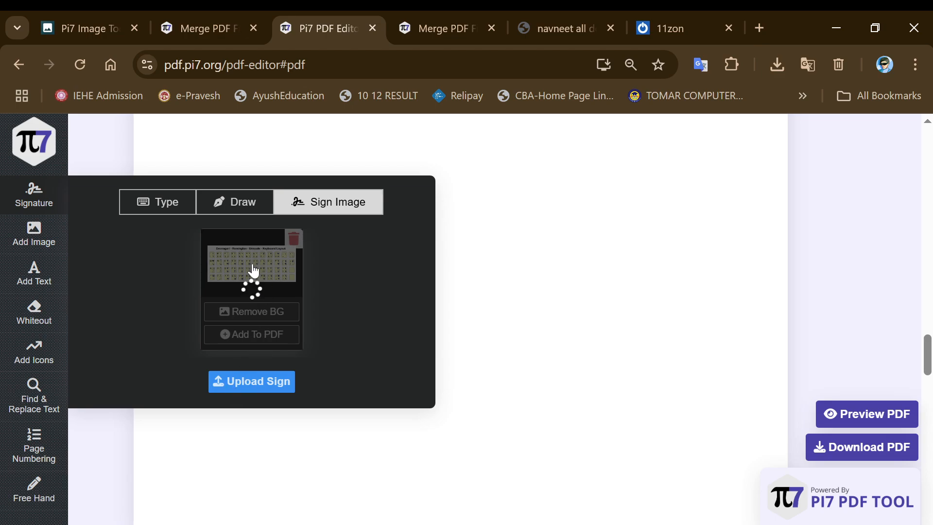
left_click(252, 207)
left_click(318, 205)
left_click(166, 205)
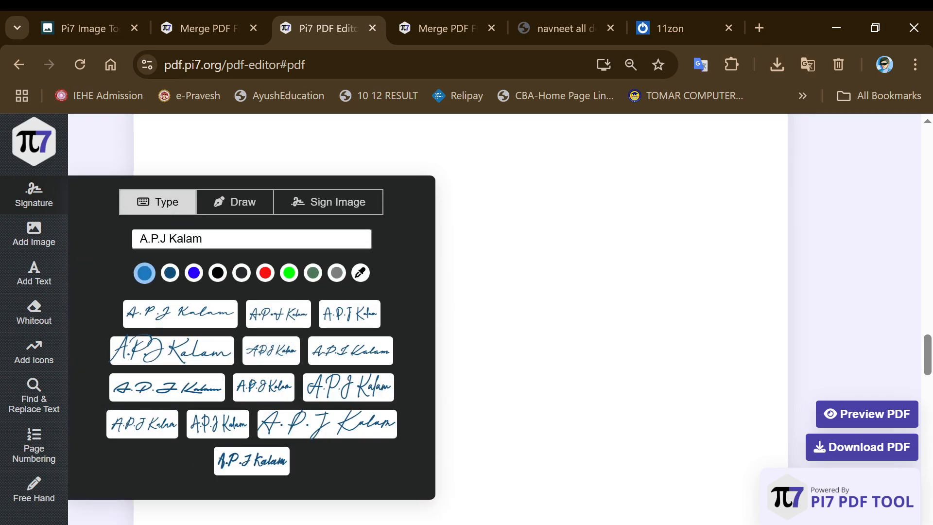
Replace the signature text with the user's own name and place it mid-page in a cursive style
left_click_drag(193, 239, 139, 239)
key("BackSpace")
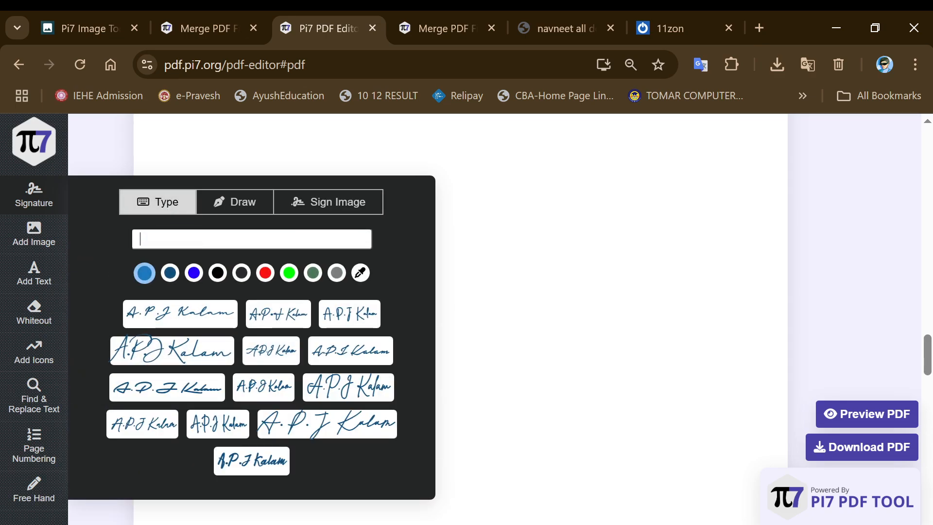
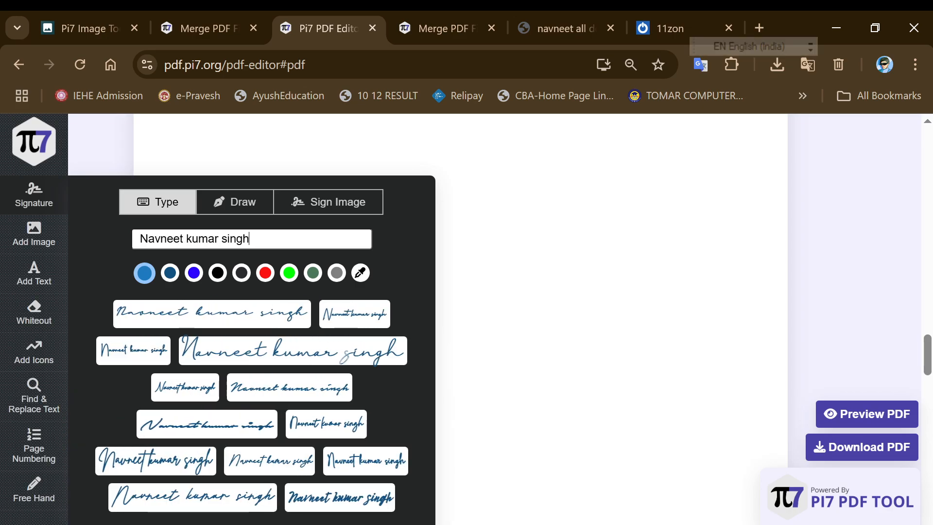
key("BackSpace")
key("BackSpace")
key("BackSpace")
key("BackSpace")
key("BackSpace")
key("BackSpace")
key("BackSpace")
key("BackSpace")
key("BackSpace")
key("BackSpace")
key("BackSpace")
key("BackSpace")
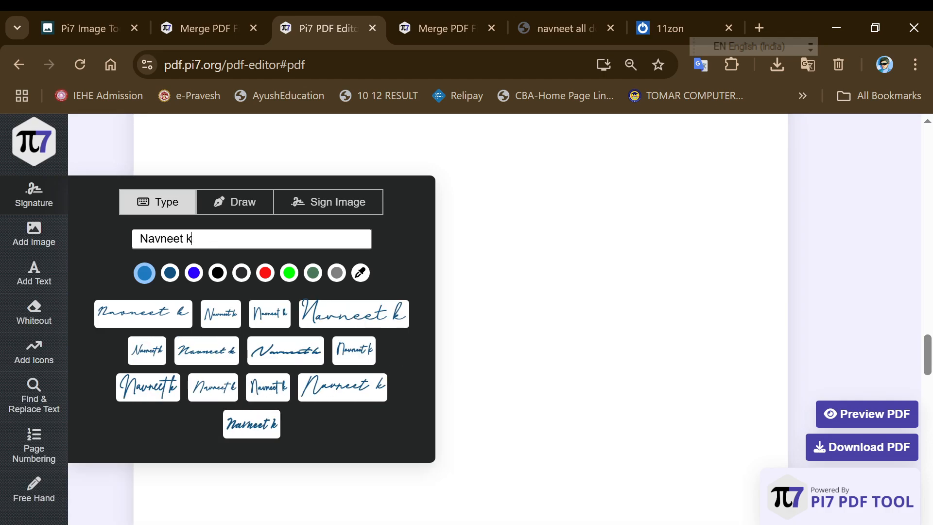
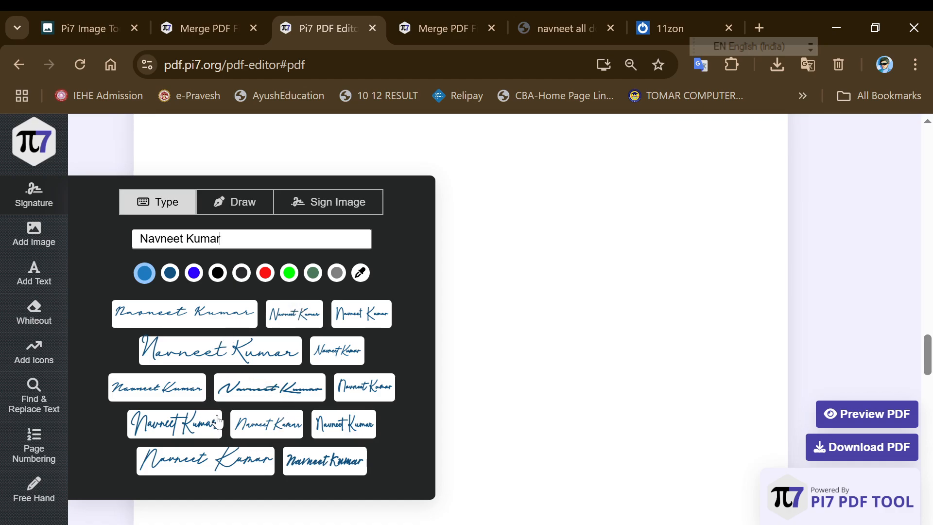
left_click(209, 462)
left_click(327, 270)
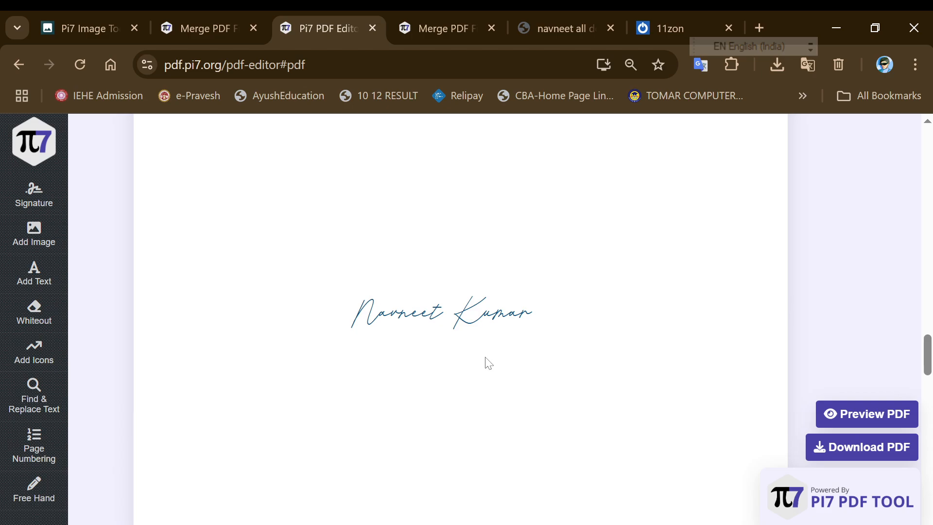
Select the placed signature and drag it to try positions on the blank page
left_click_drag(494, 320, 505, 322)
left_click(453, 319)
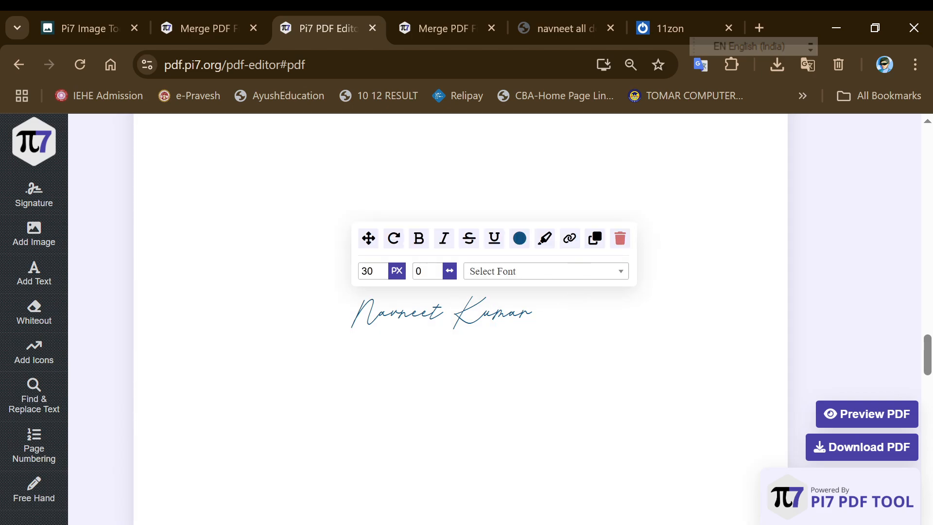
mouse_move(369, 238)
left_mouse_down()
mouse_move(363, 197)
mouse_move(345, 408)
mouse_move(353, 394)
left_mouse_up()
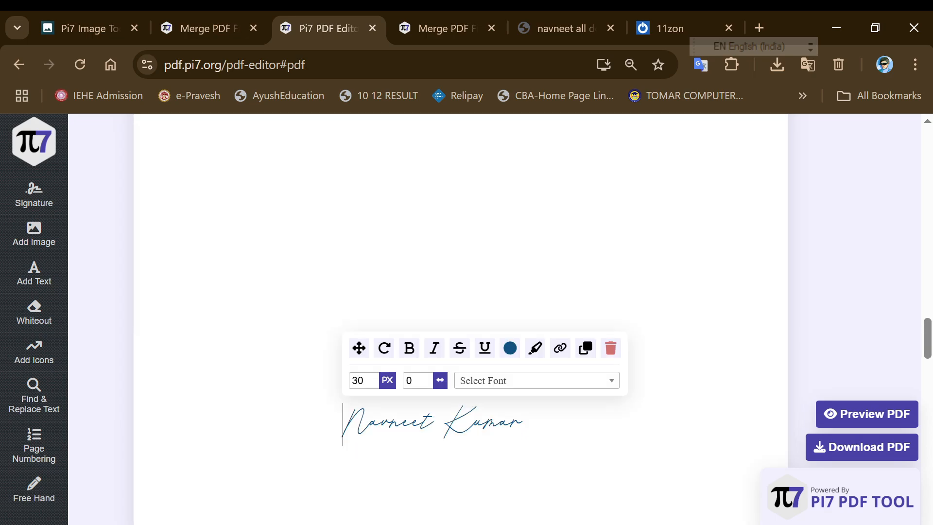
left_click_drag(359, 348, 422, 164)
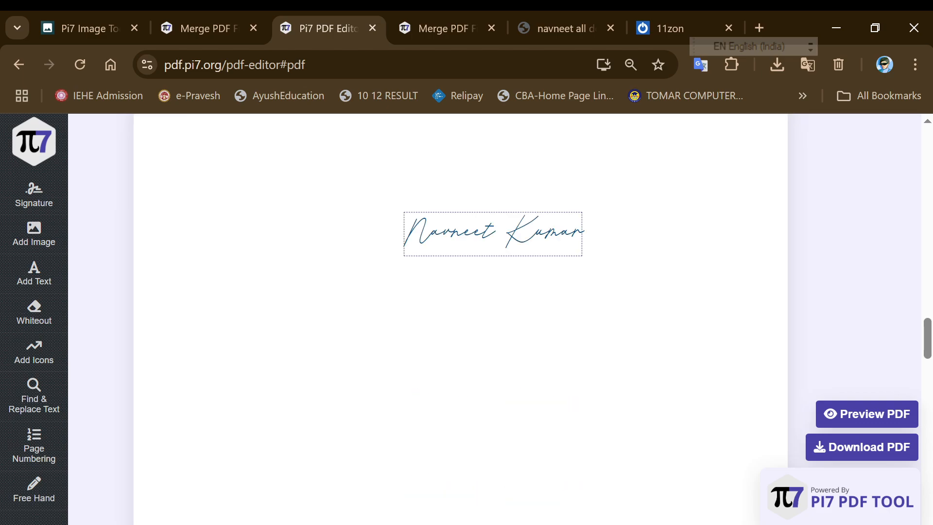
mouse_move(420, 157)
left_mouse_down()
mouse_move(385, 146)
mouse_move(491, 147)
mouse_move(481, 254)
mouse_move(477, 166)
mouse_move(478, 189)
left_mouse_up()
scroll(478, 190, "up", 9)
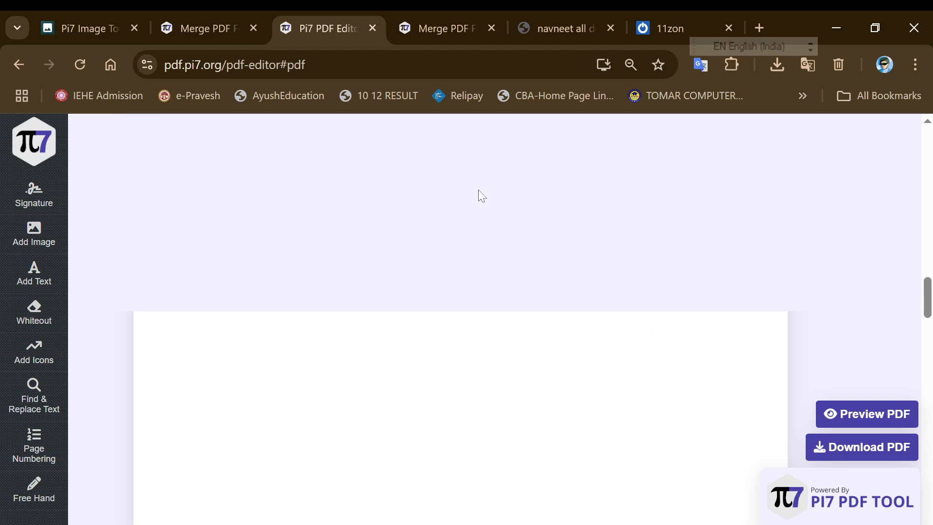
scroll(471, 277, "up", 1)
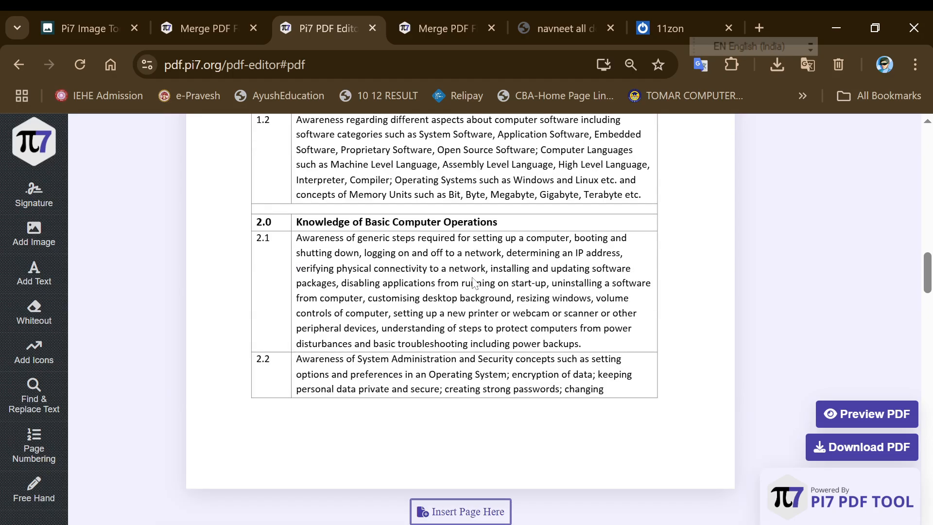
scroll(481, 305, "down", 1)
scroll(482, 309, "up", 3)
scroll(479, 306, "down", 10)
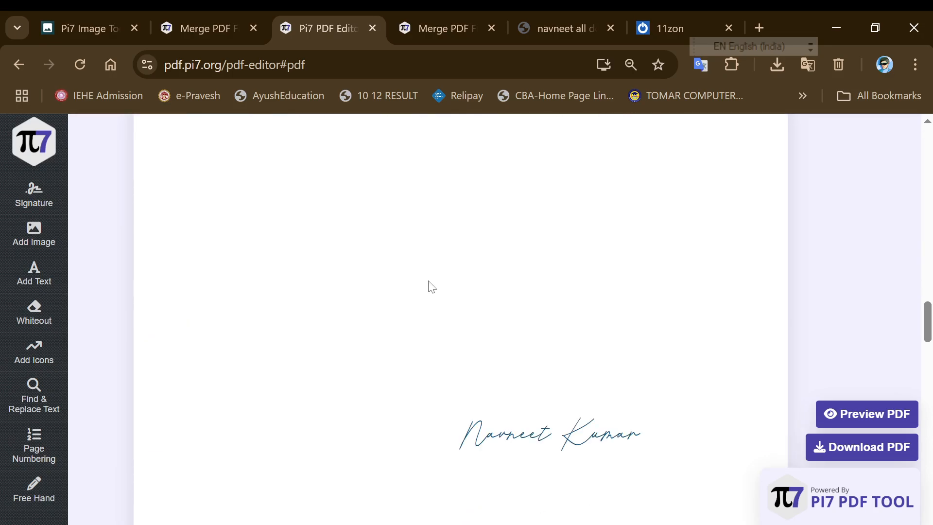
Keep repositioning the signature until it sits near the top of the blank page
left_click(518, 180)
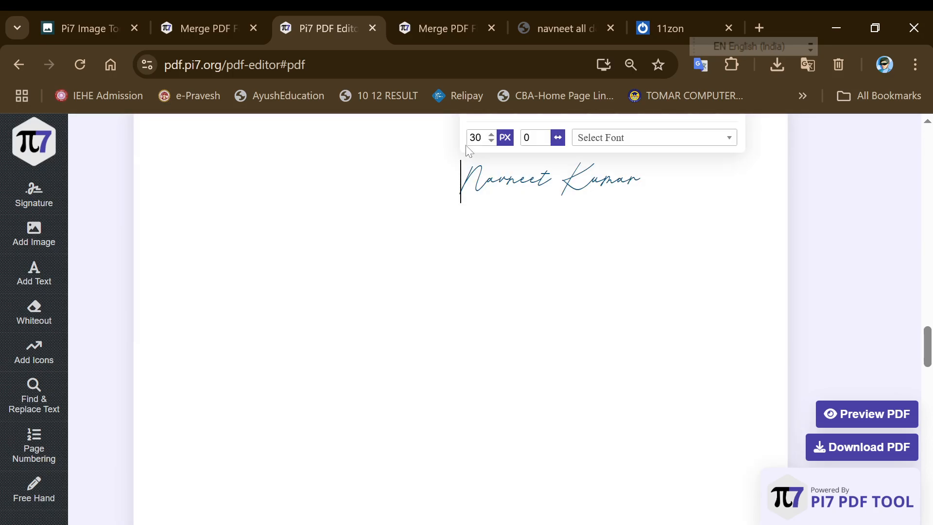
scroll(518, 179, "up", 1)
left_click_drag(476, 193, 448, 111)
scroll(454, 294, "up", 5)
left_click(433, 427)
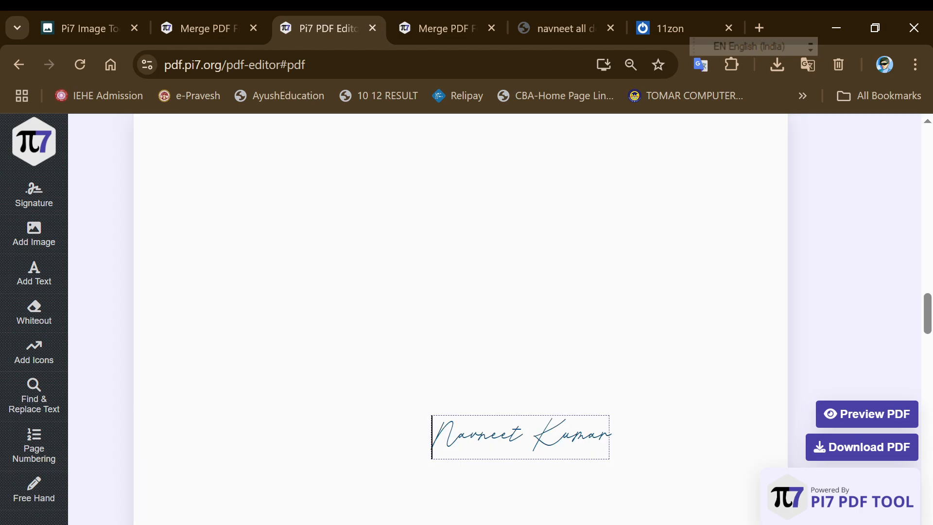
left_click_drag(449, 359, 436, 121)
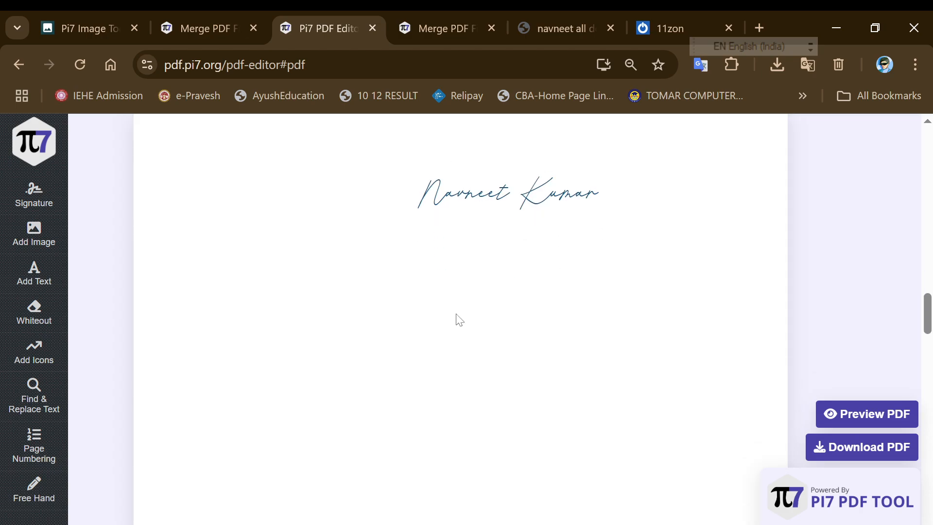
scroll(456, 319, "up", 5)
left_click(428, 440)
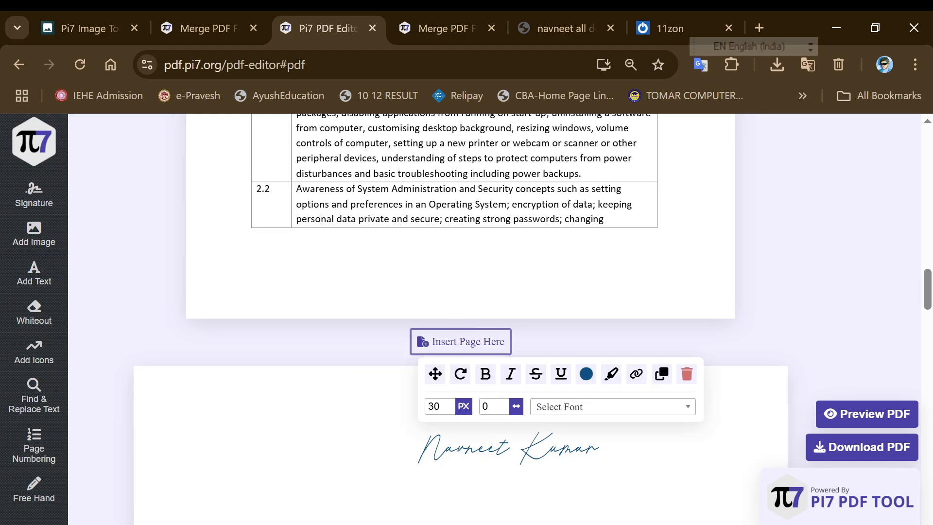
left_click_drag(433, 374, 464, 287)
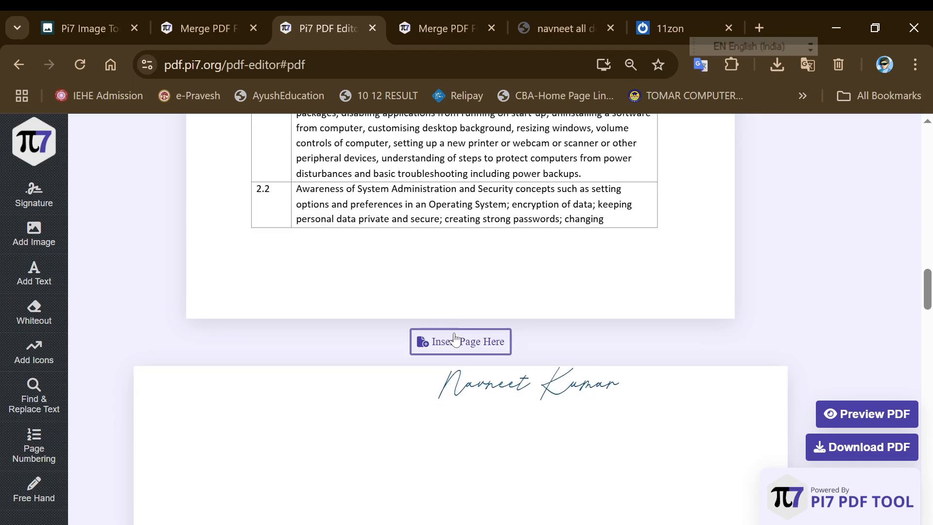
Duplicate the cursive signature on the blank page
left_click(440, 385)
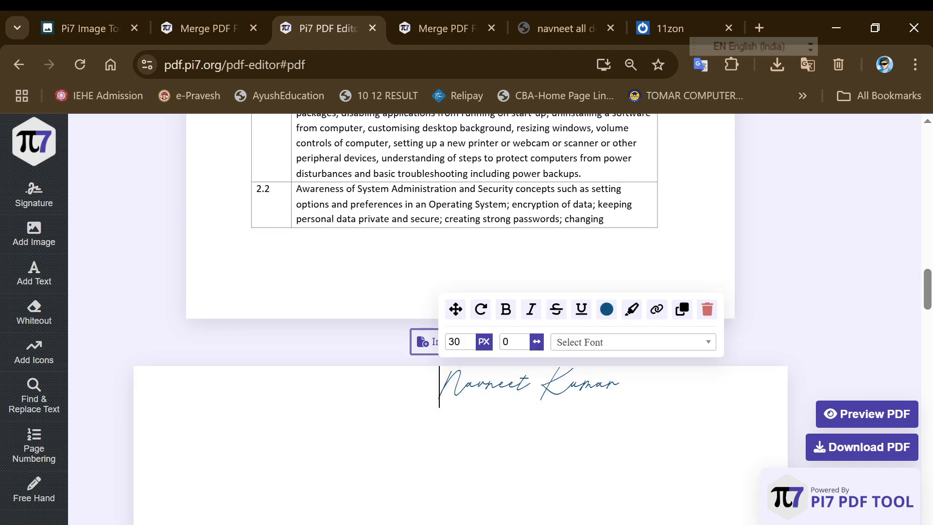
left_click(465, 386)
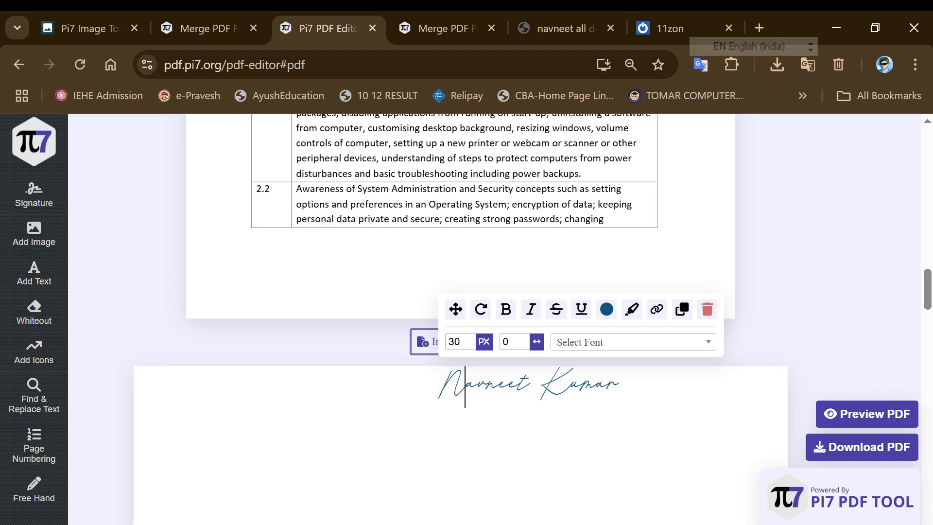
left_click(465, 427)
left_click(476, 386)
left_click(680, 311)
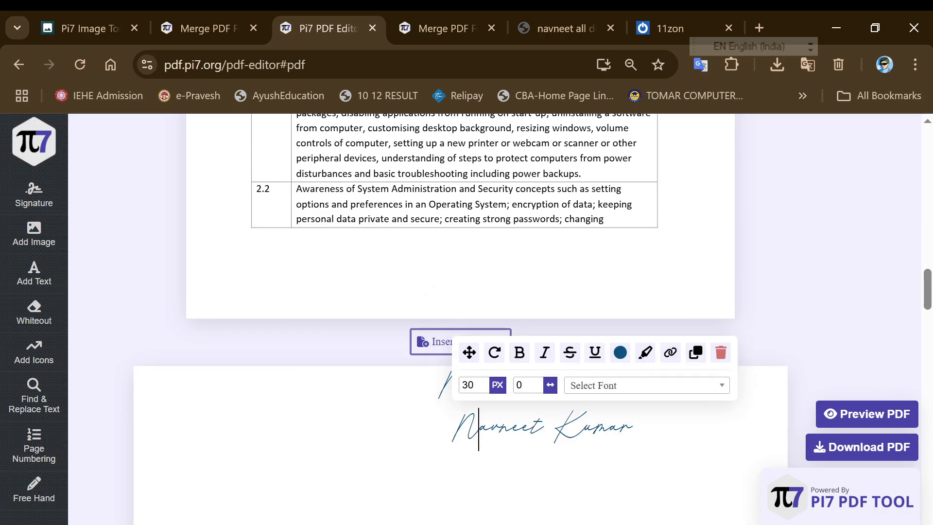
left_click_drag(469, 352, 447, 333)
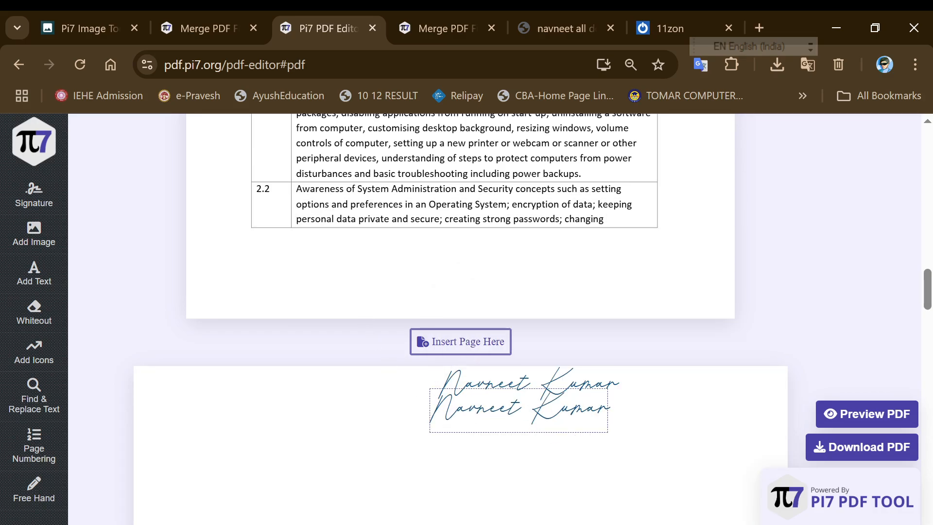
Move the signature copy below and to the left of the original
left_click(467, 410)
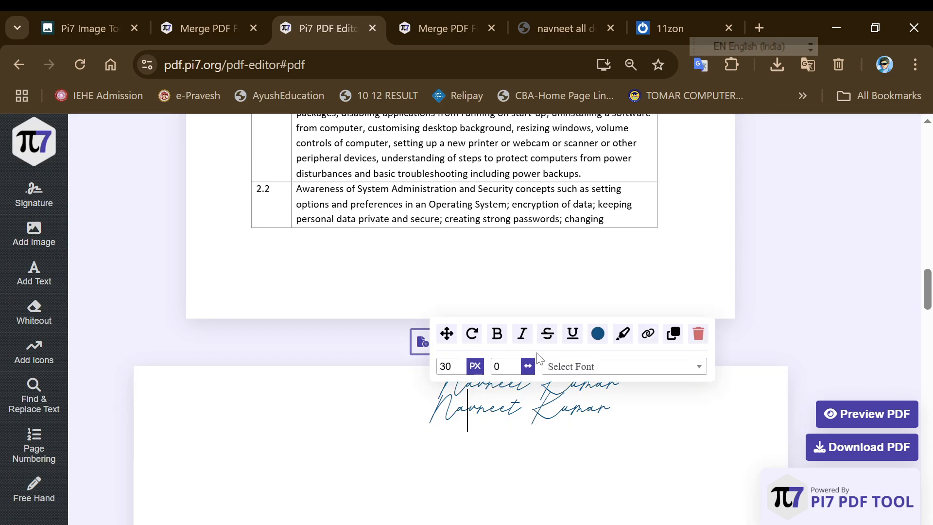
left_click(508, 410)
left_click(489, 409)
left_click(448, 334)
left_click(457, 409)
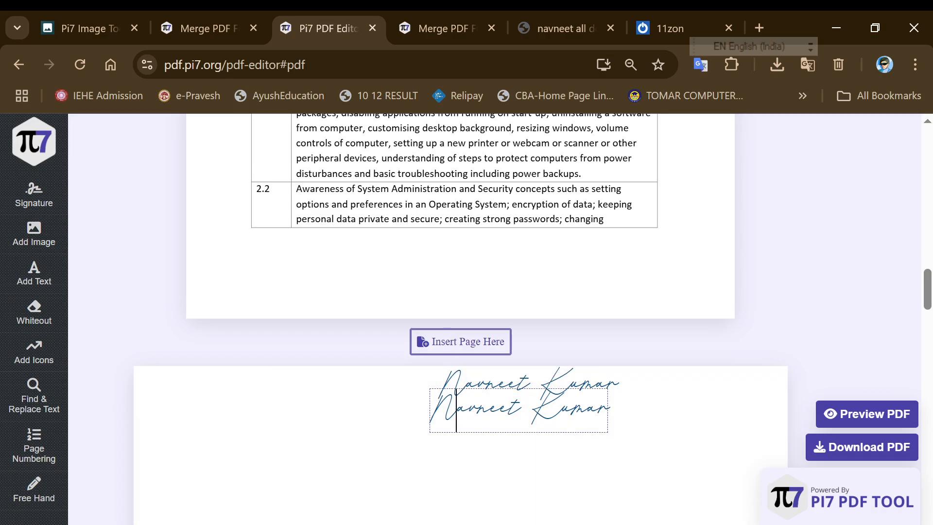
left_click_drag(447, 333, 442, 293)
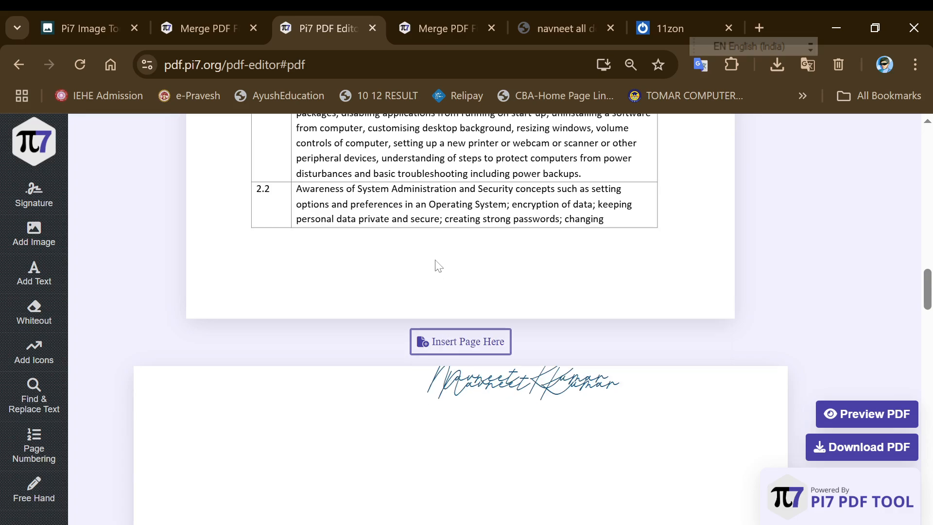
mouse_move(435, 260)
left_mouse_down()
mouse_move(328, 329)
mouse_move(256, 157)
mouse_move(256, 324)
mouse_move(180, 142)
left_mouse_up()
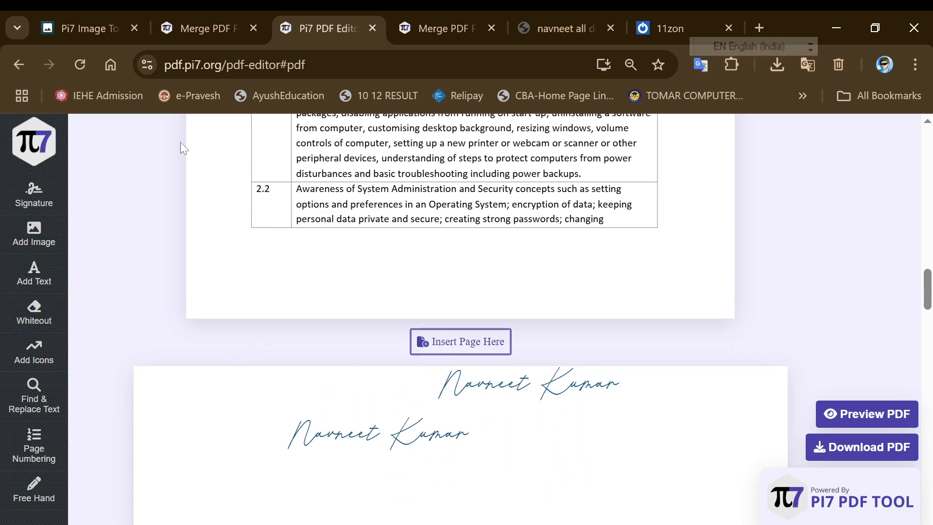
Place a blue cursive signature at the lower right of page one, below the table
mouse_move(15, 194)
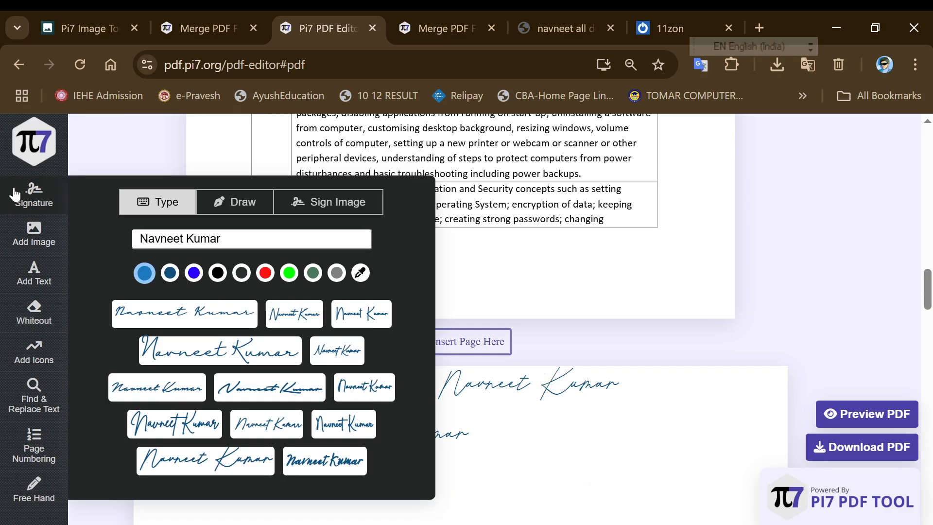
left_click(176, 458)
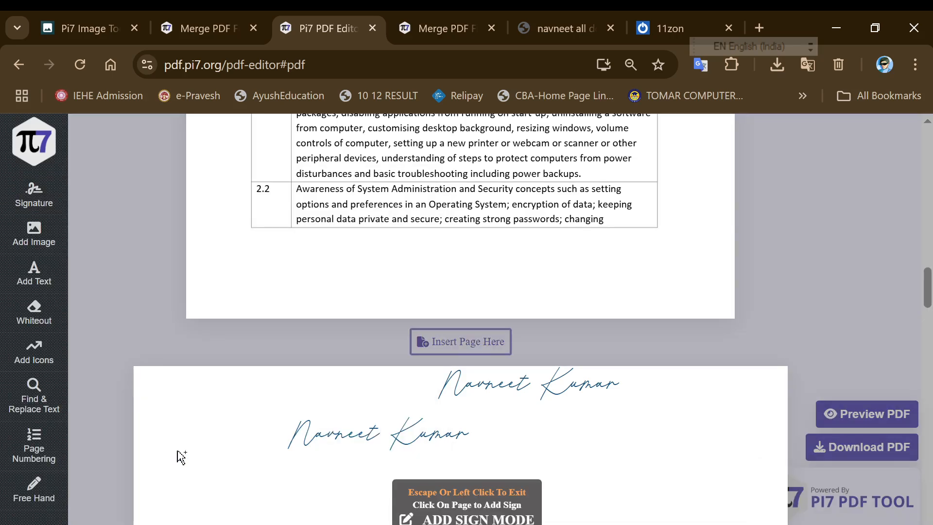
left_click(491, 225)
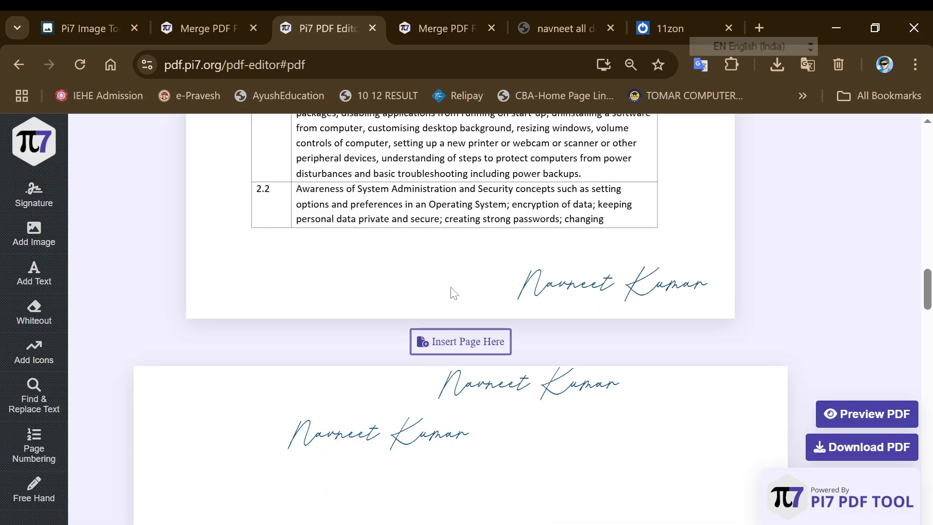
mouse_move(46, 209)
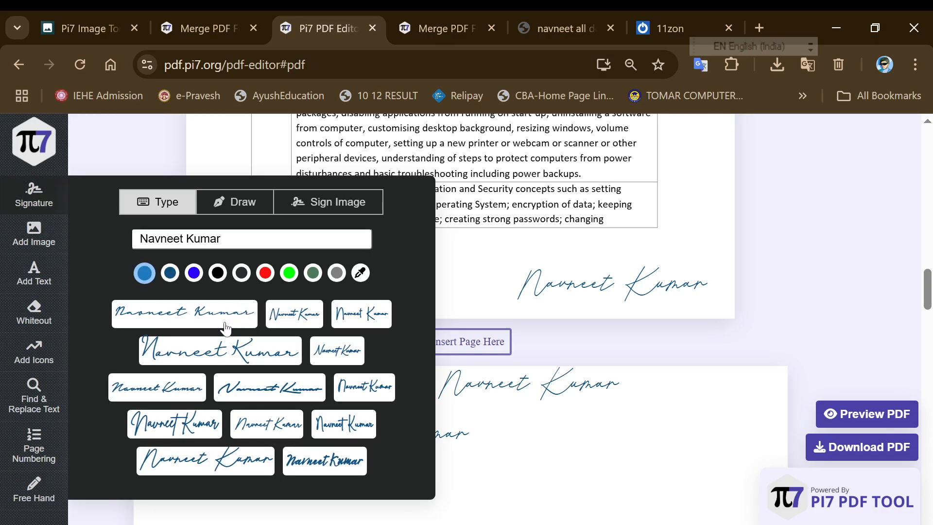
left_click(557, 286)
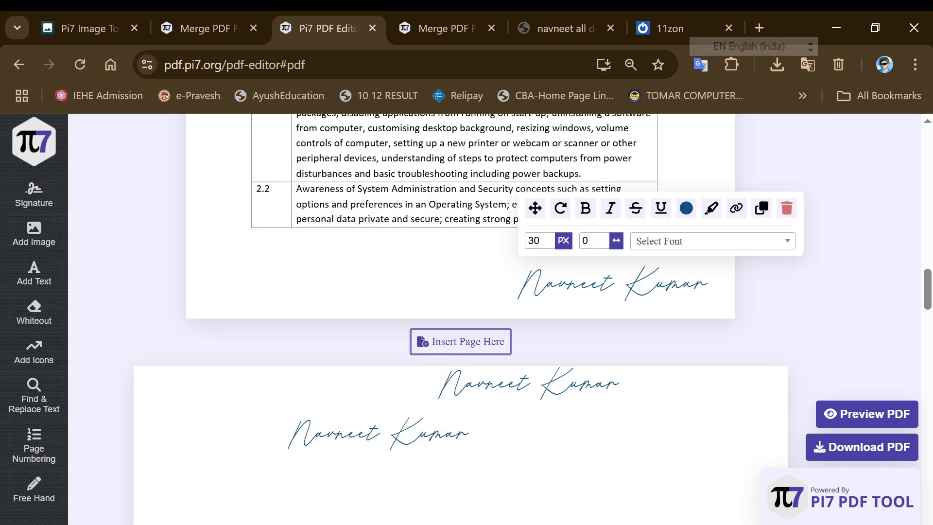
Add a red cursive signature just to the left of the blue one
mouse_move(34, 191)
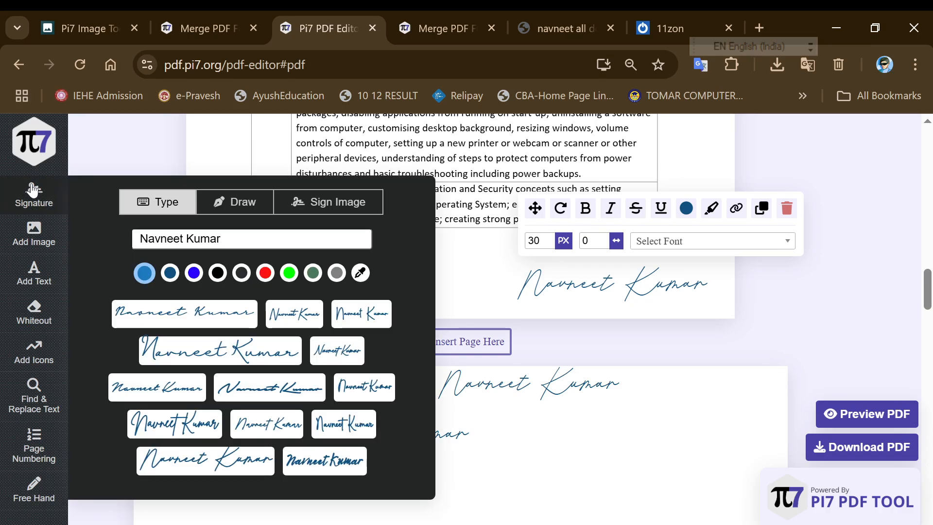
left_click(271, 275)
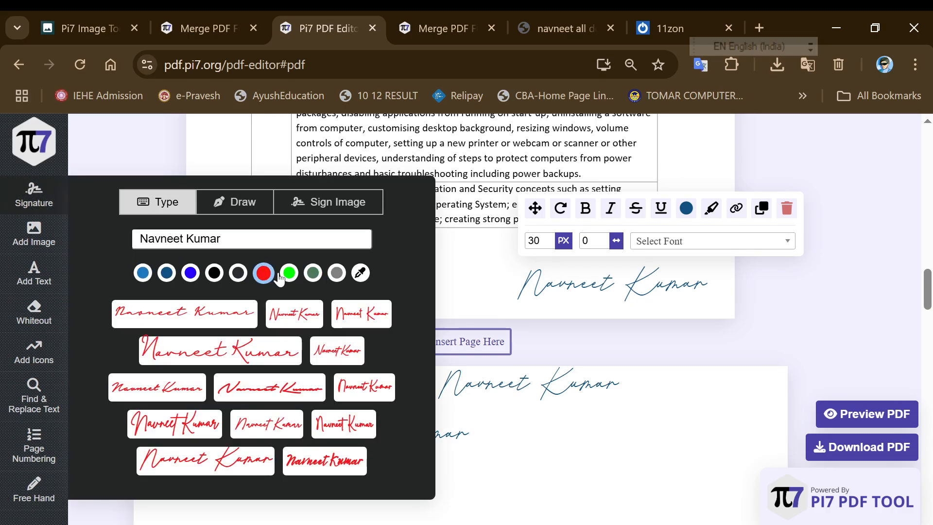
left_click(200, 357)
left_click(268, 234)
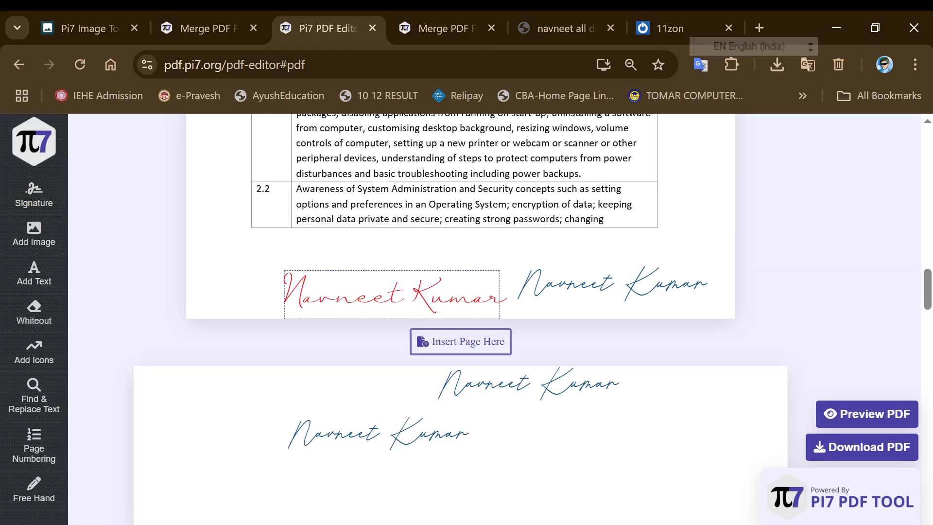
left_click(61, 201)
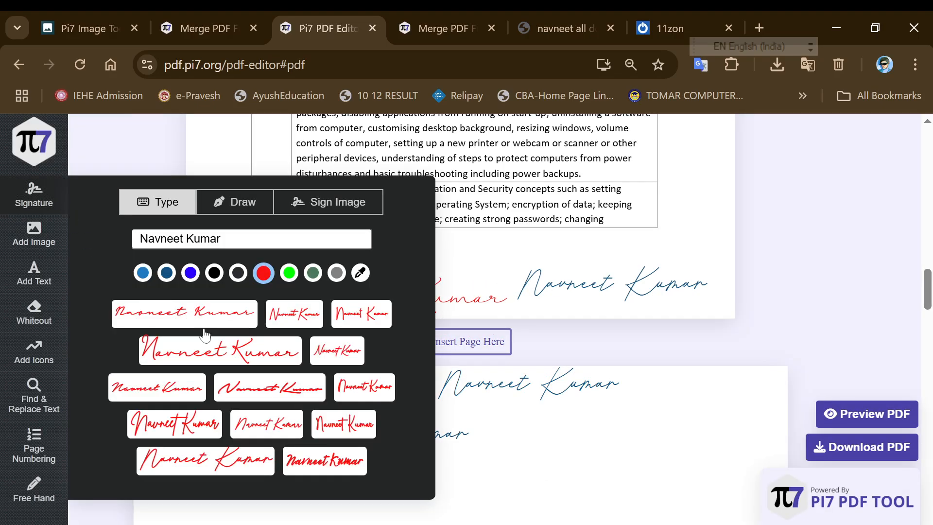
Set the red signature's font size to 35 px
left_click(475, 296)
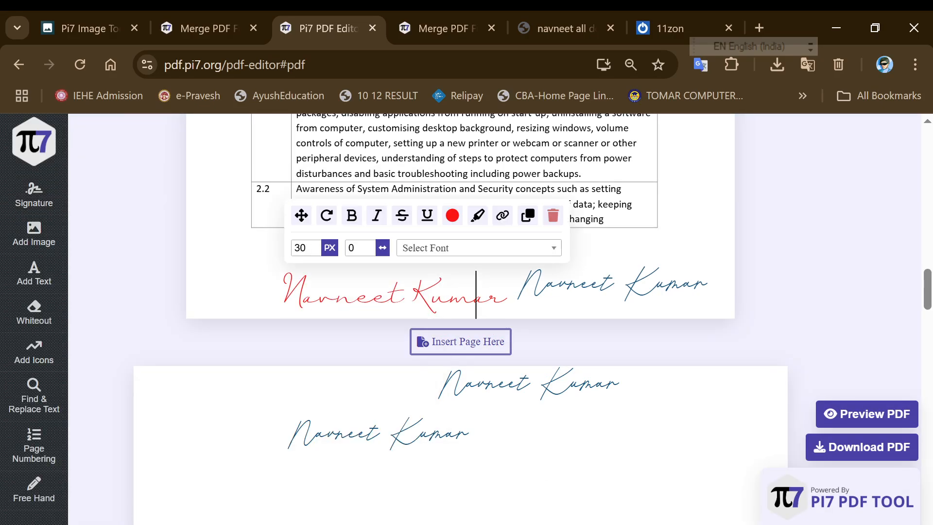
left_click(415, 295)
left_click(451, 216)
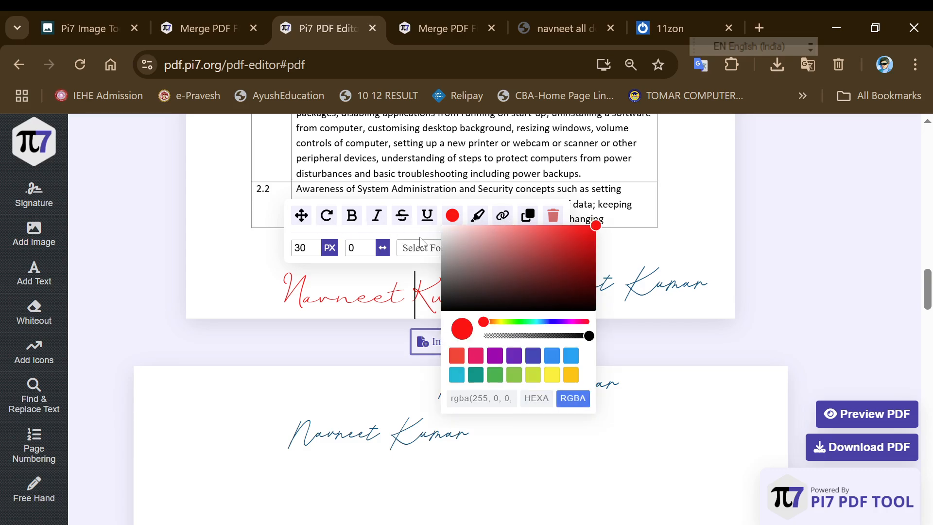
left_click(335, 238)
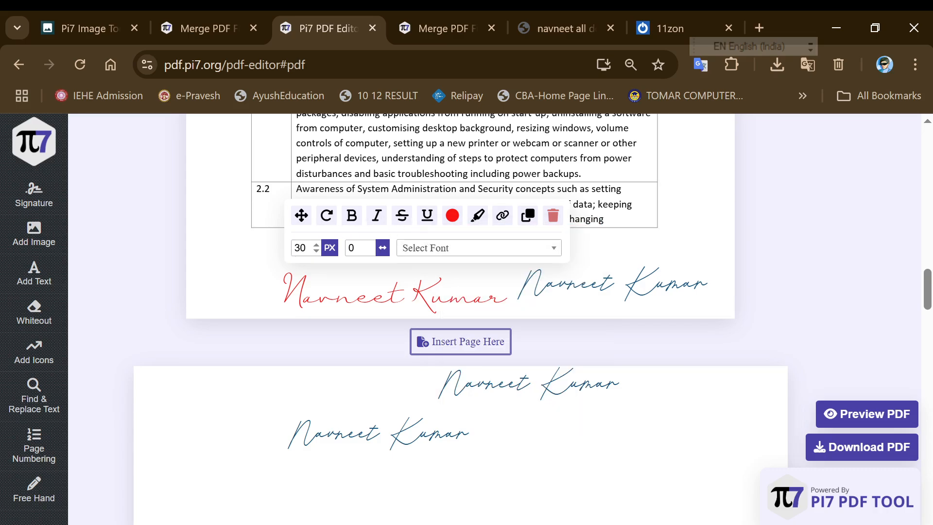
left_click(316, 246)
left_click(316, 245)
left_click(316, 246)
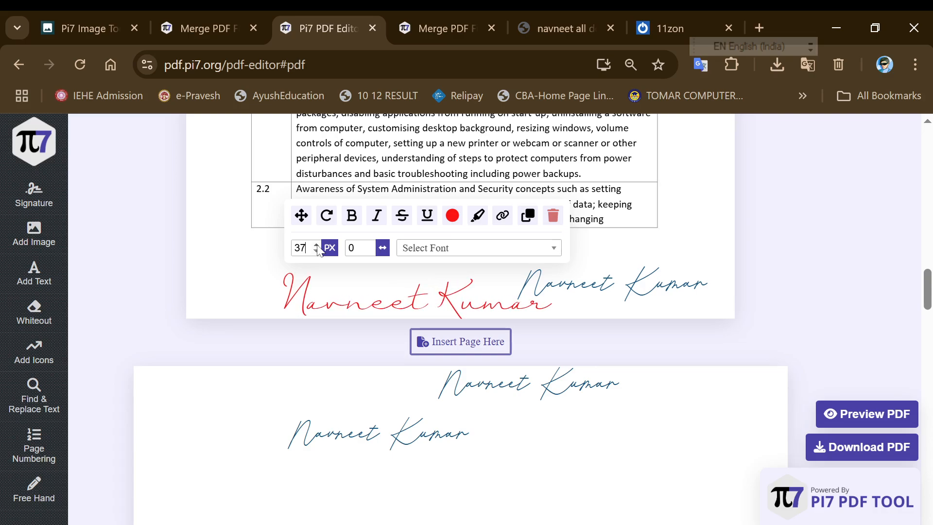
left_click(316, 245)
left_click(316, 245)
left_click(316, 251)
left_click(316, 250)
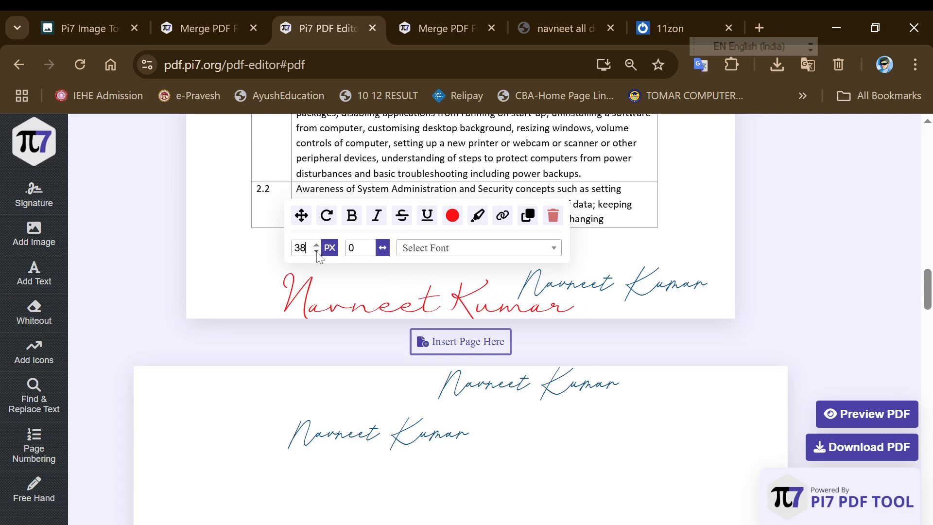
left_click(316, 250)
left_click(317, 250)
left_click(316, 250)
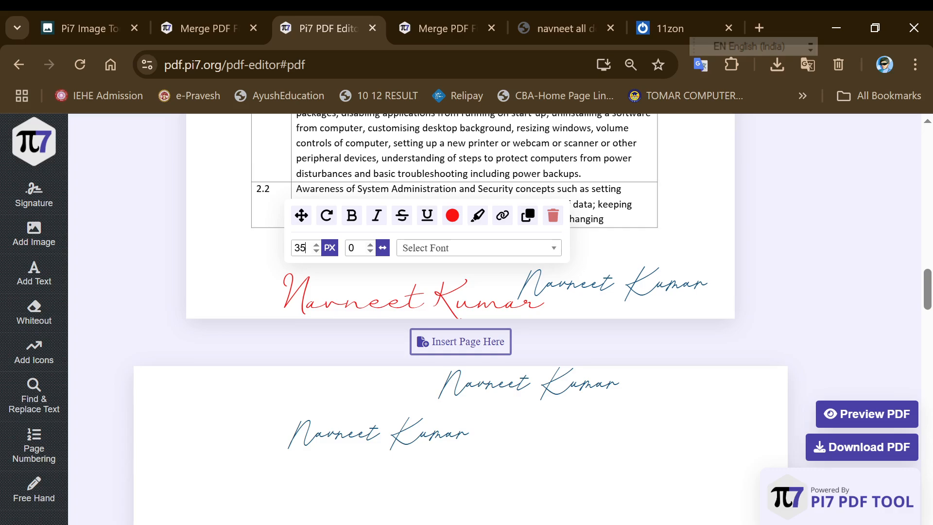
Increase the red signature's letter spacing to 18
left_click(370, 246)
left_click(370, 245)
left_click(370, 245)
left_click(370, 245)
left_click(370, 245)
left_click(370, 245)
left_click(370, 246)
left_click(370, 245)
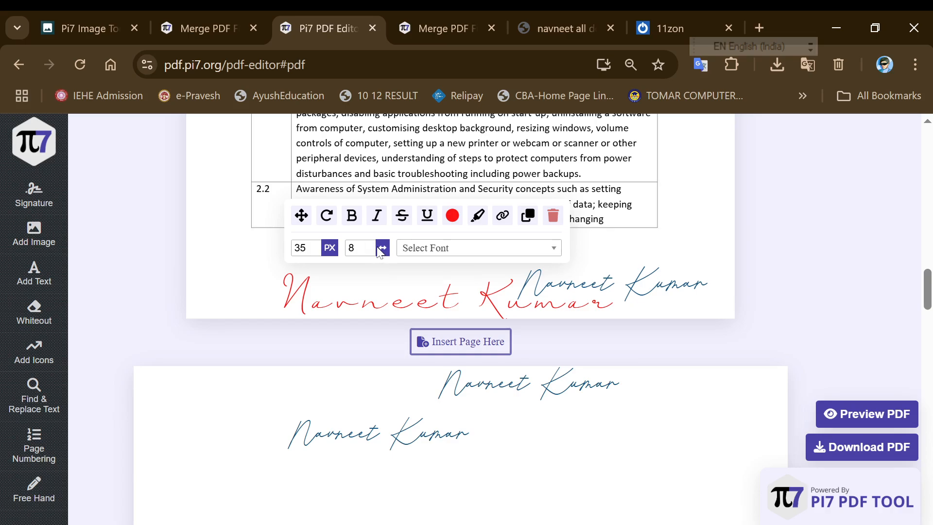
triple_click(372, 246)
double_click(372, 246)
double_click(370, 247)
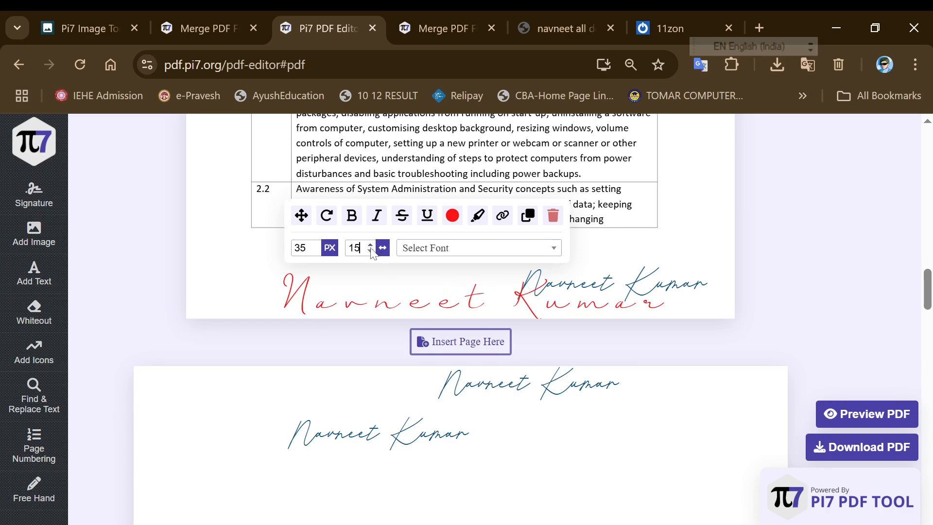
triple_click(371, 247)
Change the red signature's font to Lato after trying Times New-Roman and Inter
left_click(438, 251)
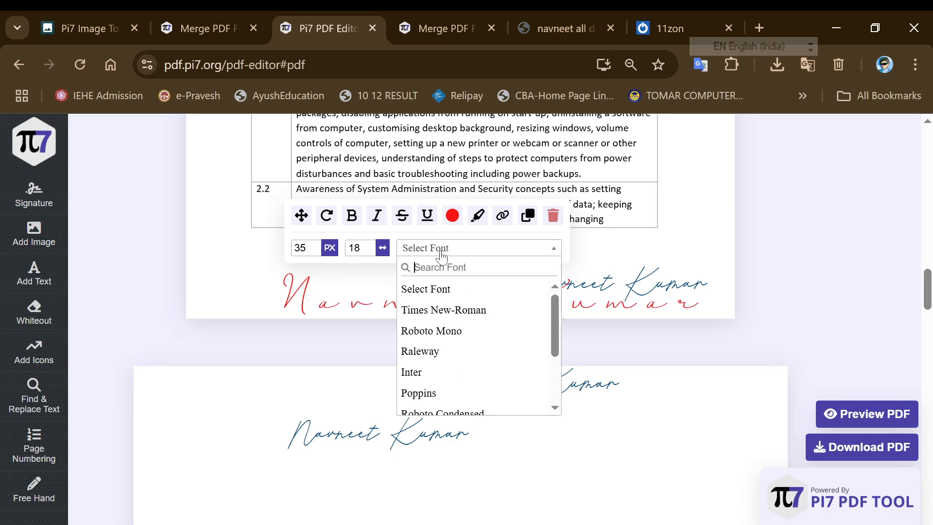
left_click(442, 307)
left_click(432, 252)
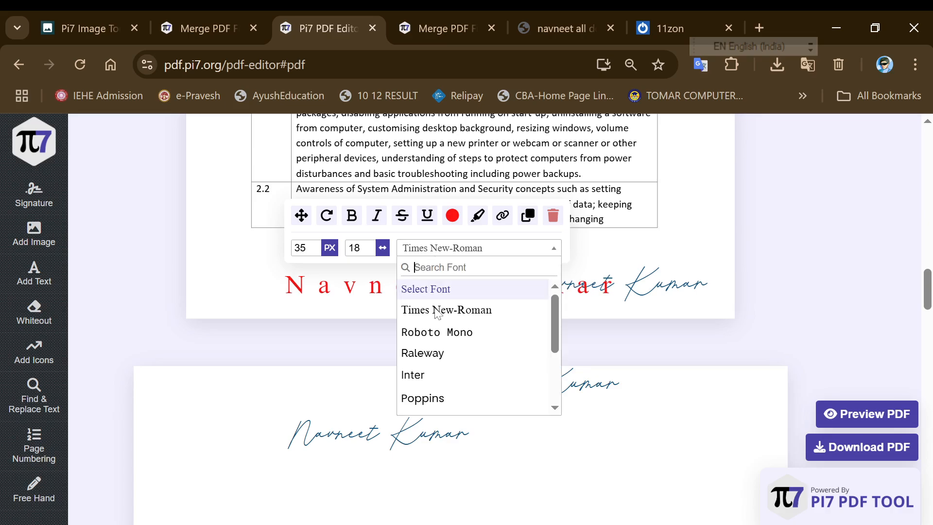
left_click(423, 372)
left_click(446, 249)
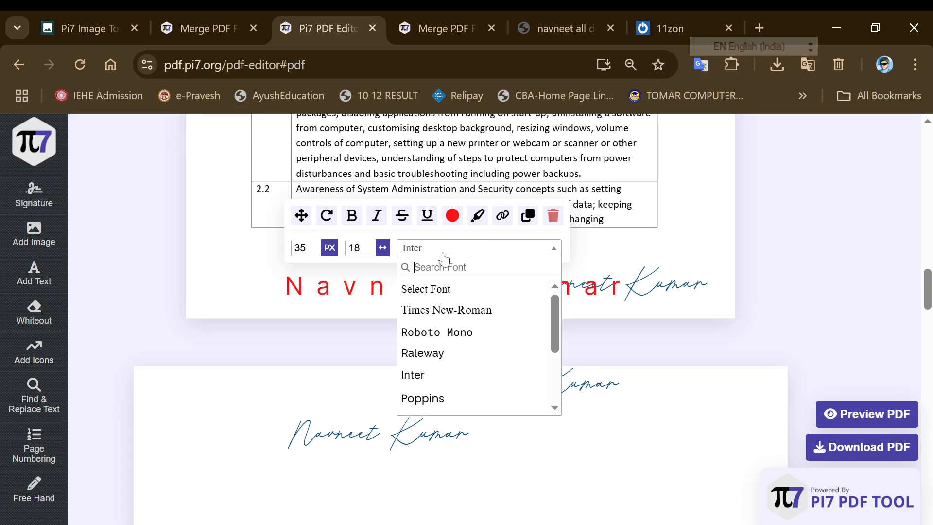
scroll(446, 361, "down", 3)
left_click(431, 404)
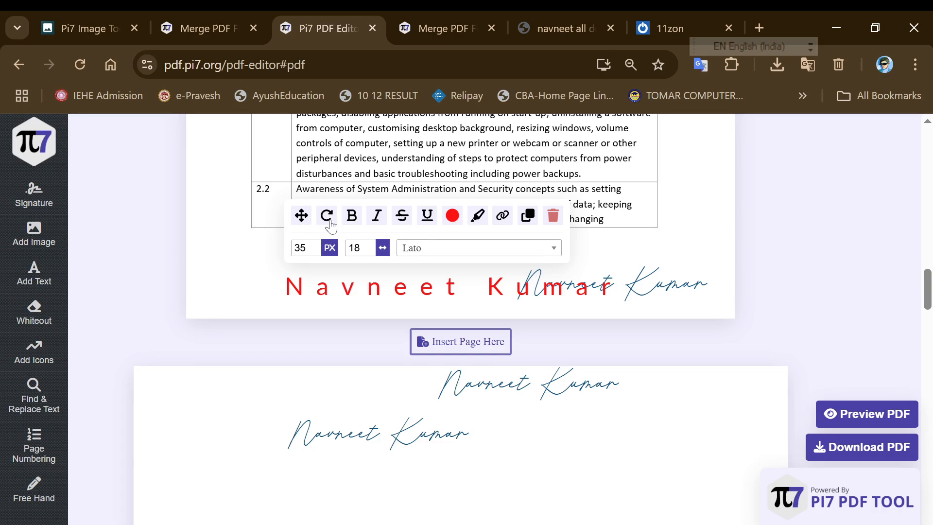
Drag the red signature up over table row 2.2
left_click_drag(301, 215, 310, 127)
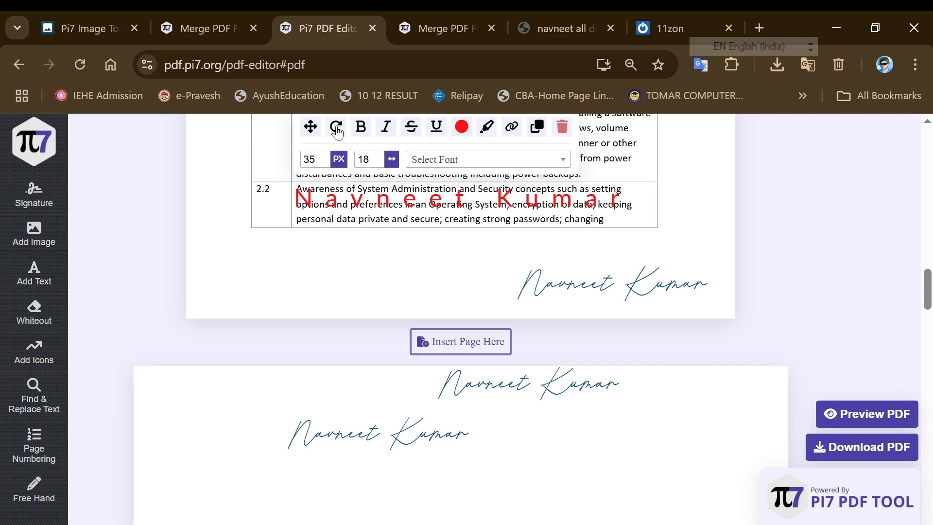
scroll(402, 300, "up", 4)
scroll(407, 340, "down", 8)
Drag the lower typed signature further down the page
scroll(362, 280, "up", 3)
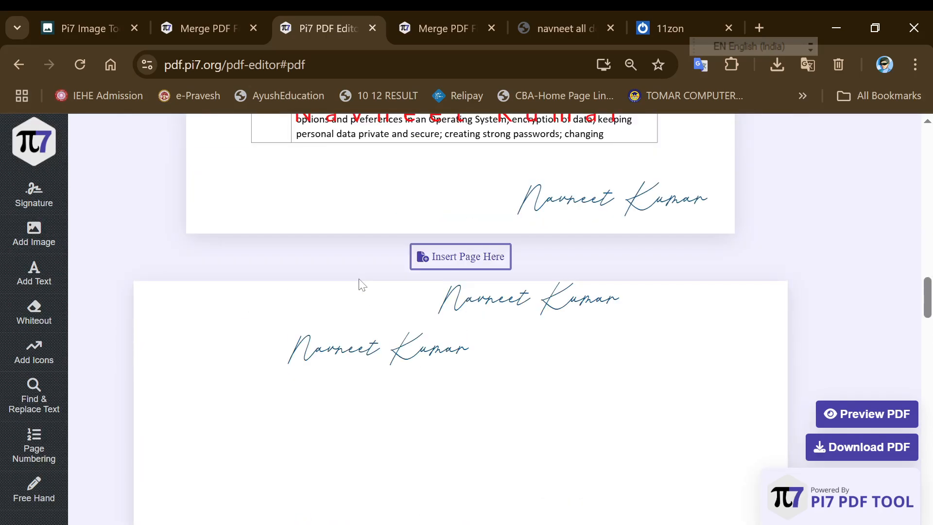
left_click(358, 332)
left_click_drag(305, 274, 333, 418)
left_click(324, 349)
scroll(335, 408, "down", 3)
Make the moved signature bold and italic
left_click(377, 260)
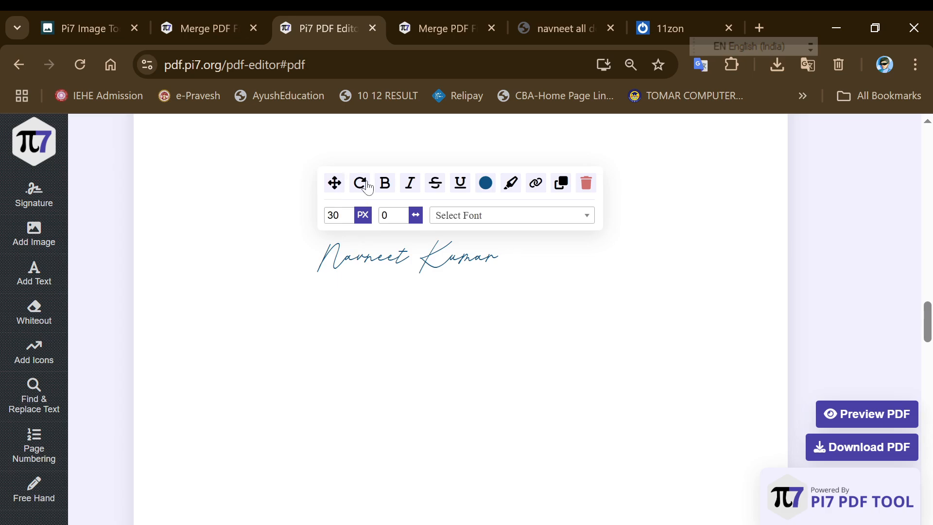
left_click(385, 184)
left_click(386, 186)
left_click(386, 187)
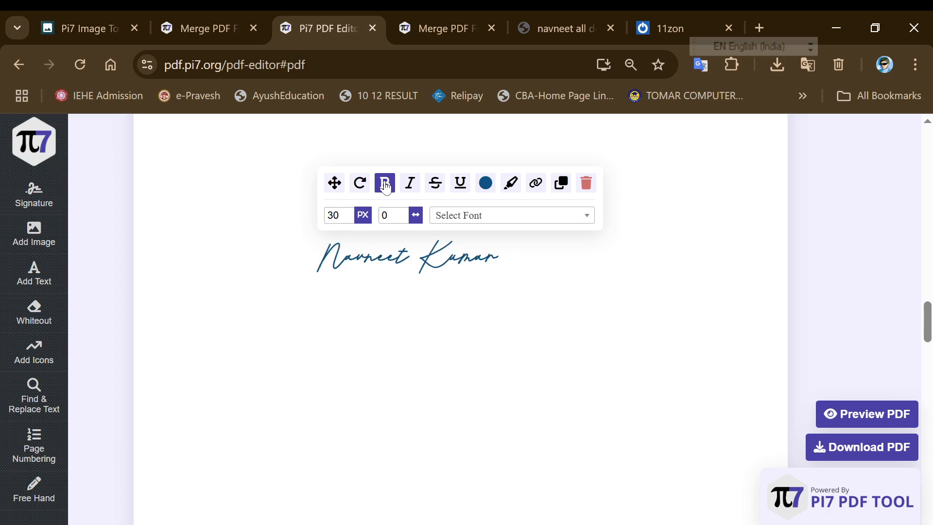
left_click(409, 185)
left_click(411, 185)
left_click(411, 185)
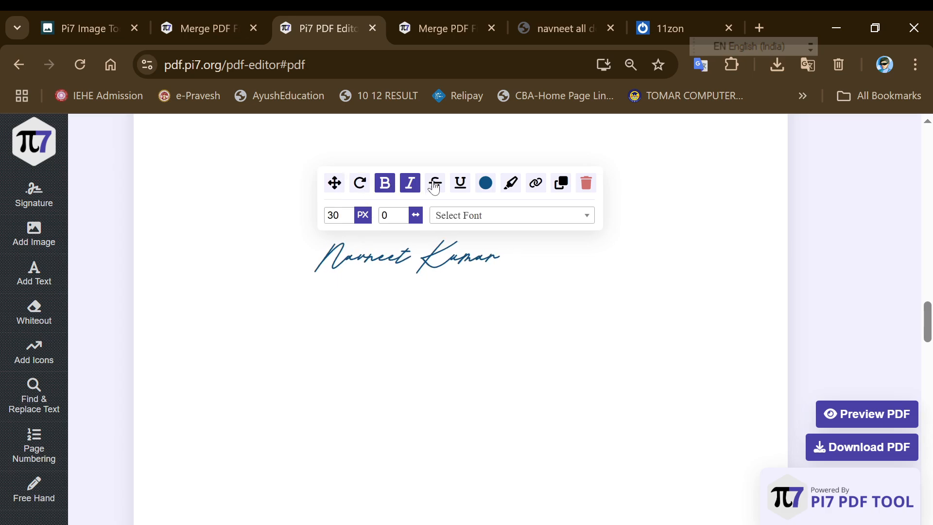
left_click(433, 188)
Try several colours, then swap the strikethrough for an underline
left_click_drag(488, 243, 454, 279)
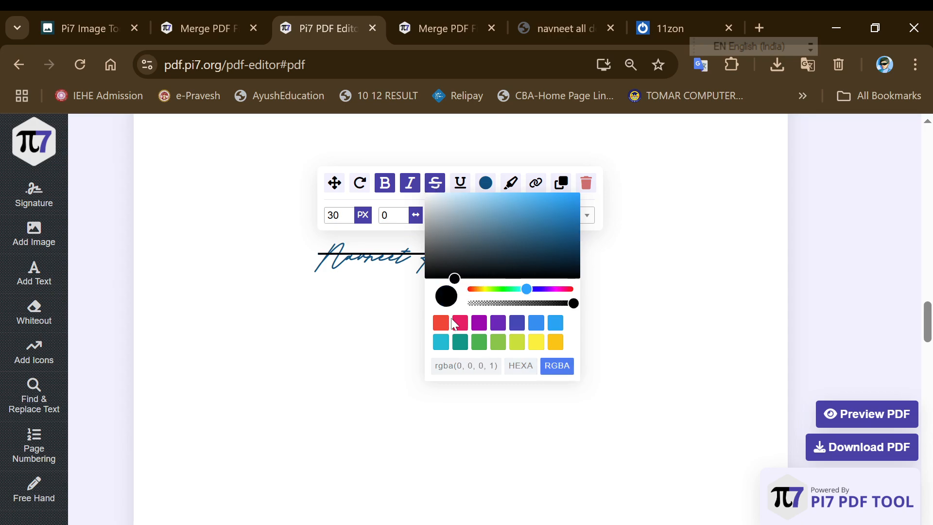
left_click(459, 323)
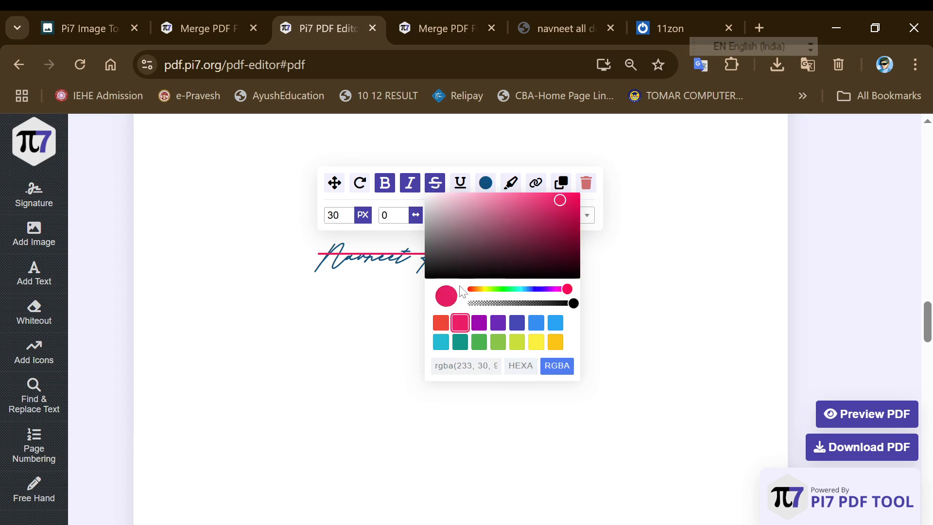
left_click(532, 365)
left_click_drag(500, 263, 503, 233)
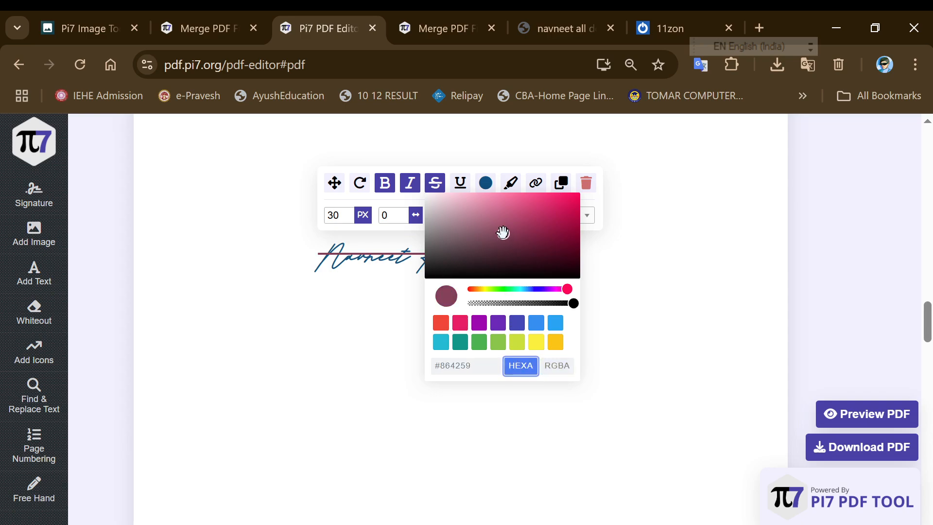
left_click(435, 182)
left_click(460, 182)
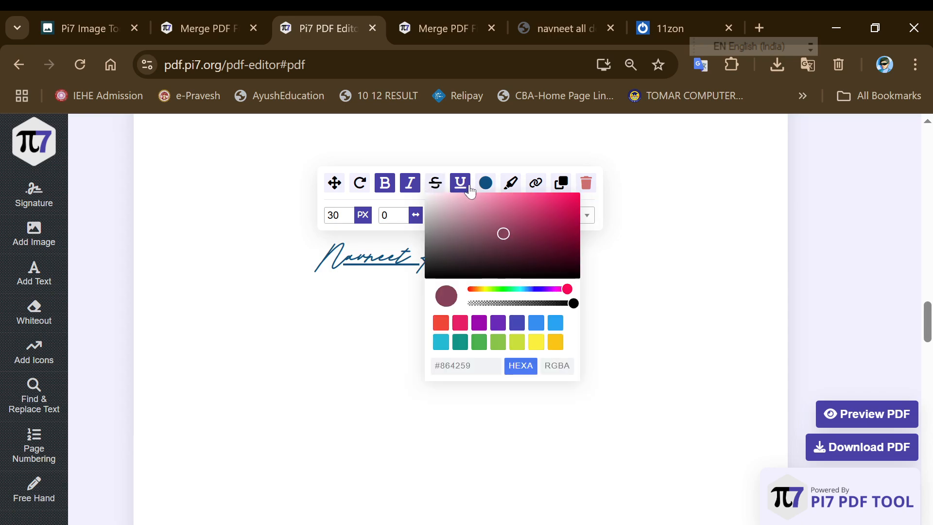
Set the signature colour to semi-transparent dark grey #4B4B37BD
left_click(485, 183)
mouse_move(527, 254)
left_mouse_down()
mouse_move(581, 238)
mouse_move(629, 265)
left_mouse_up()
left_click(572, 263)
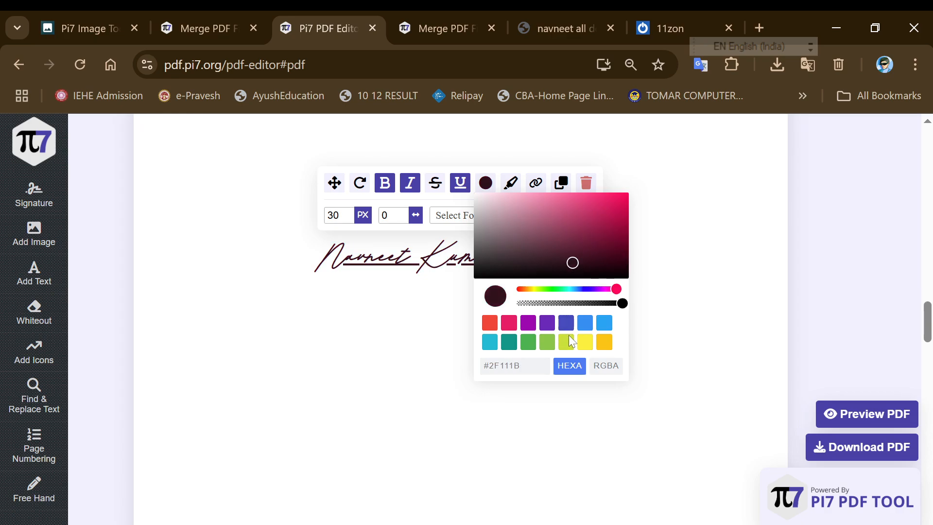
left_click(566, 342)
left_click(585, 342)
left_click(603, 322)
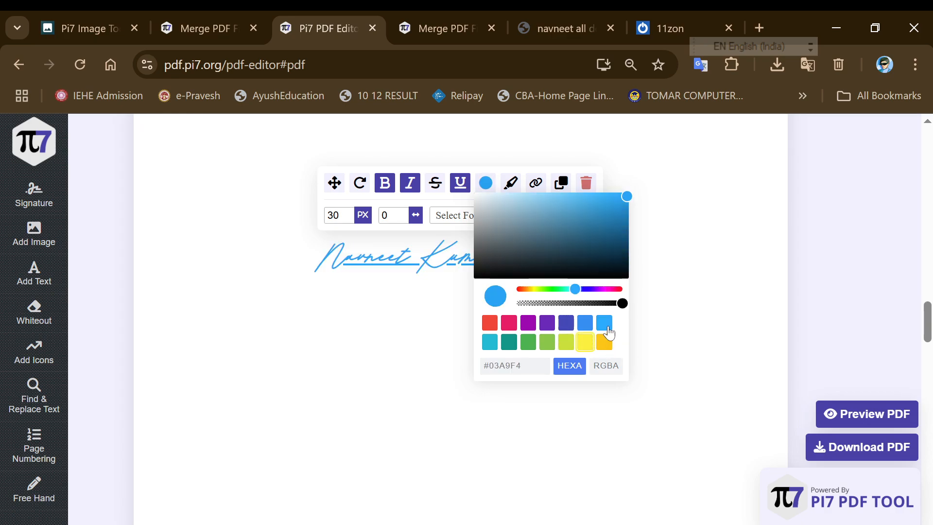
left_click(541, 303)
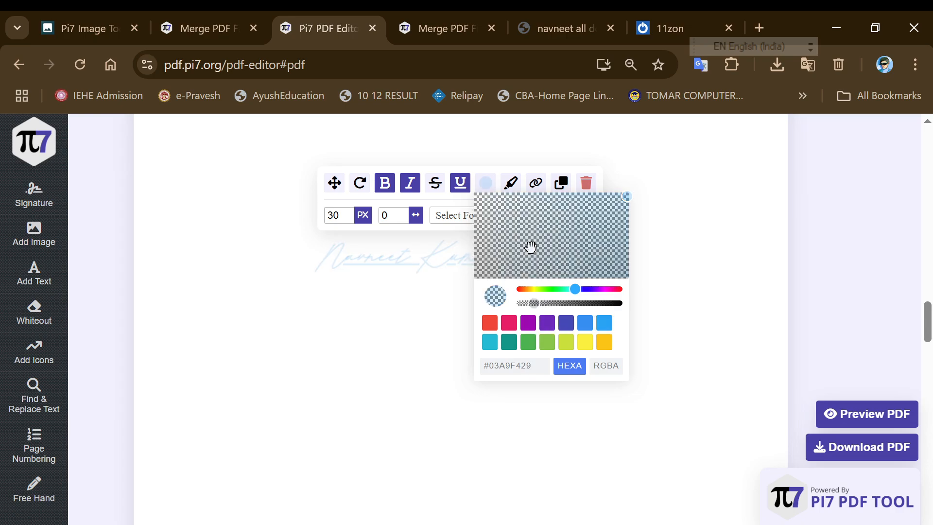
left_click_drag(529, 246, 535, 258)
left_click_drag(550, 303, 532, 291)
left_click(558, 237)
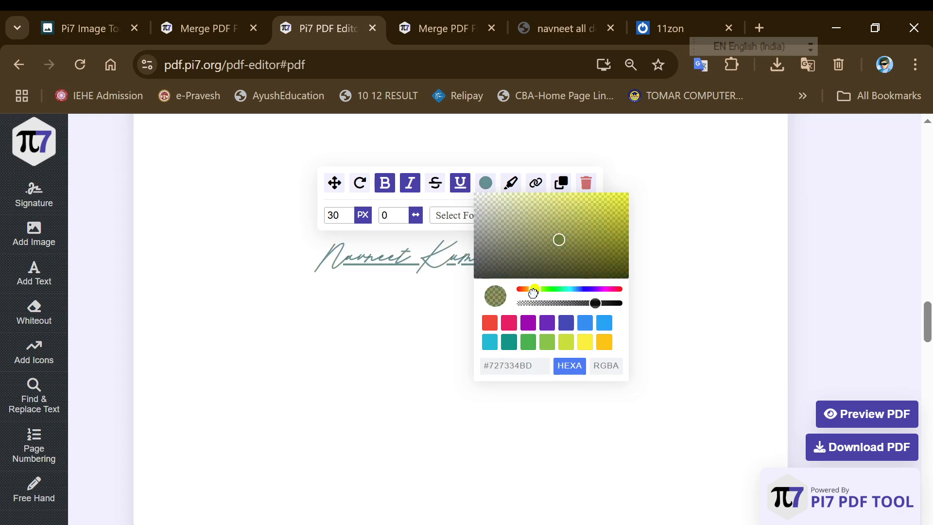
left_click(516, 253)
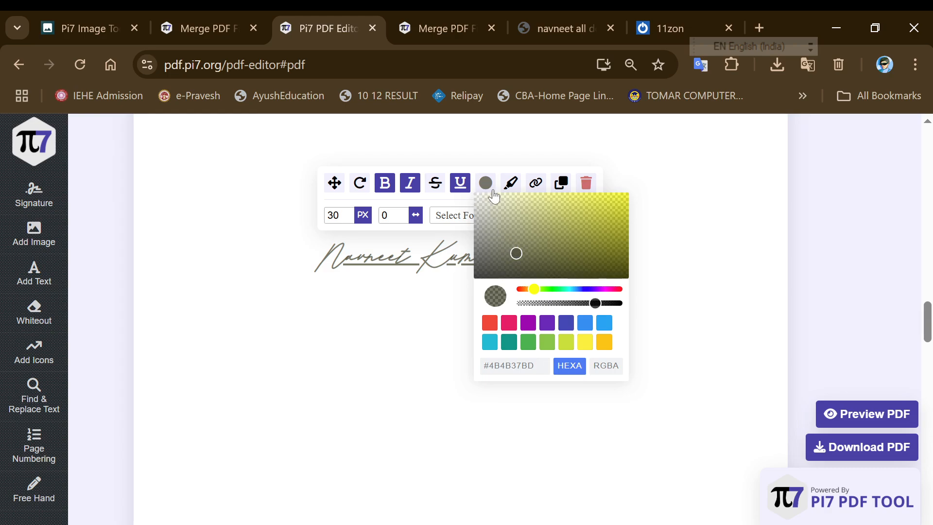
left_click(510, 183)
left_click(510, 183)
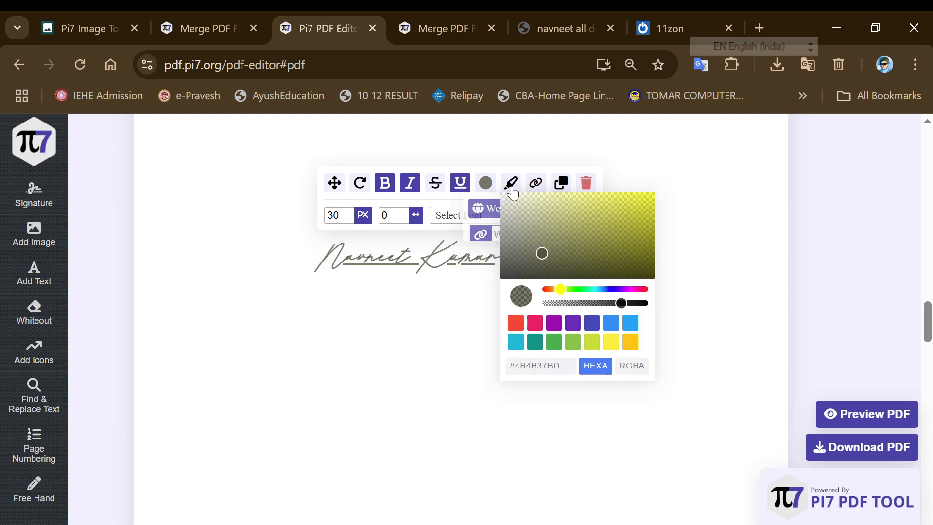
left_click(535, 183)
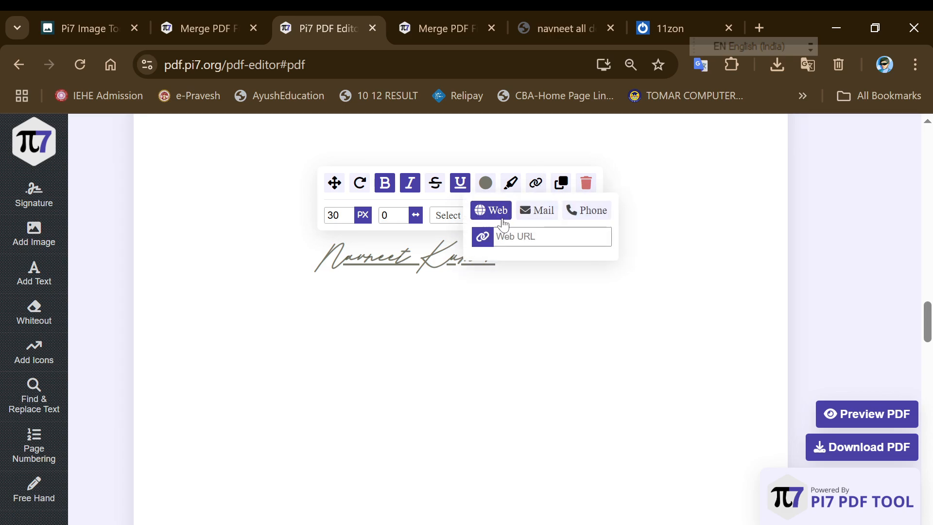
Try the link popup's Mail and Phone types, then duplicate the styled cursive signature
left_click(534, 223)
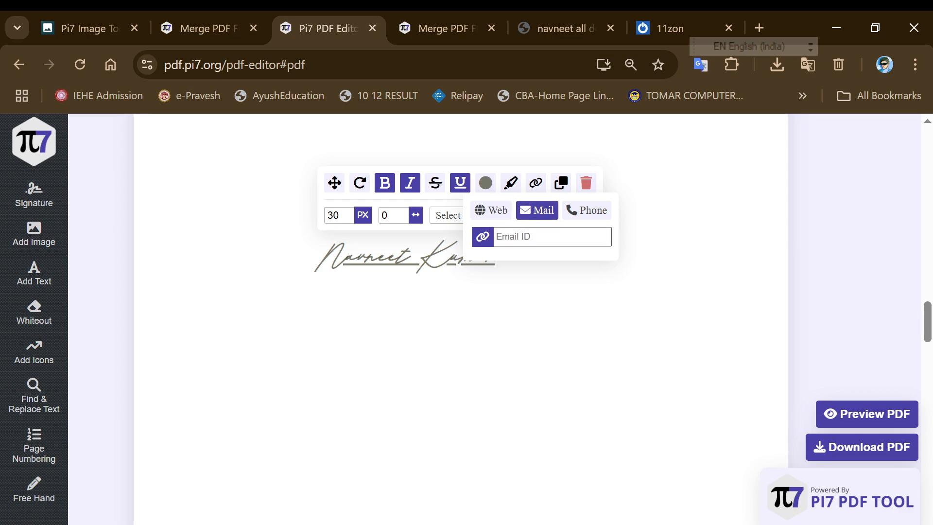
left_click(581, 217)
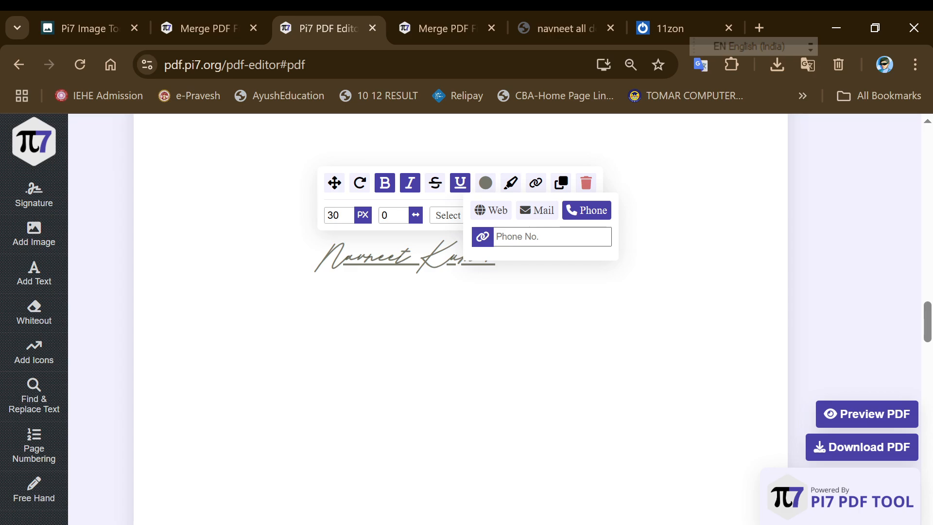
left_click(548, 236)
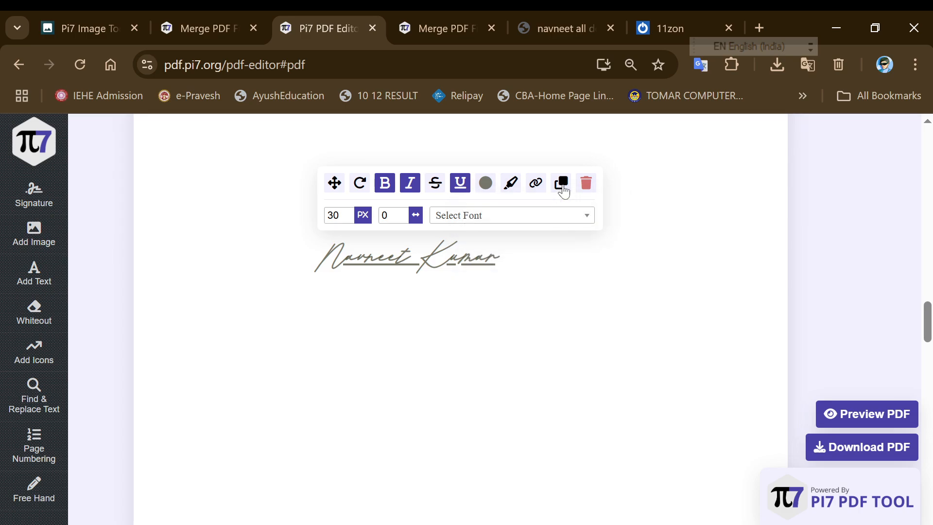
left_click(563, 191)
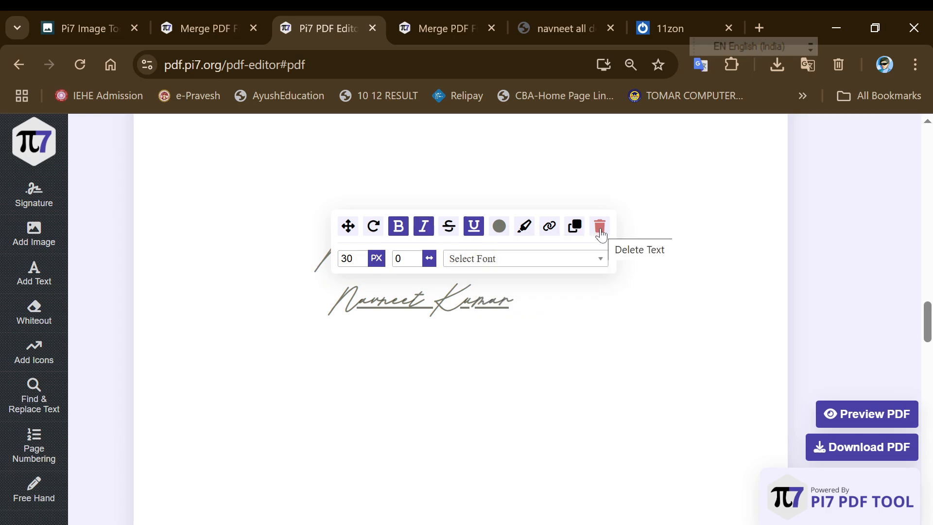
Hand-draw a two-stroke black signature and place it below the typed signatures
left_click(377, 333)
left_click(30, 199)
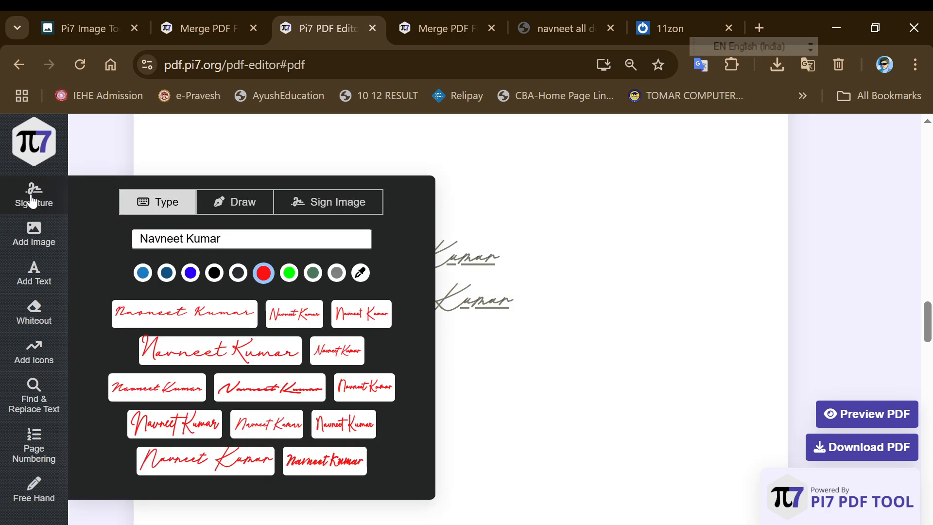
left_click(224, 205)
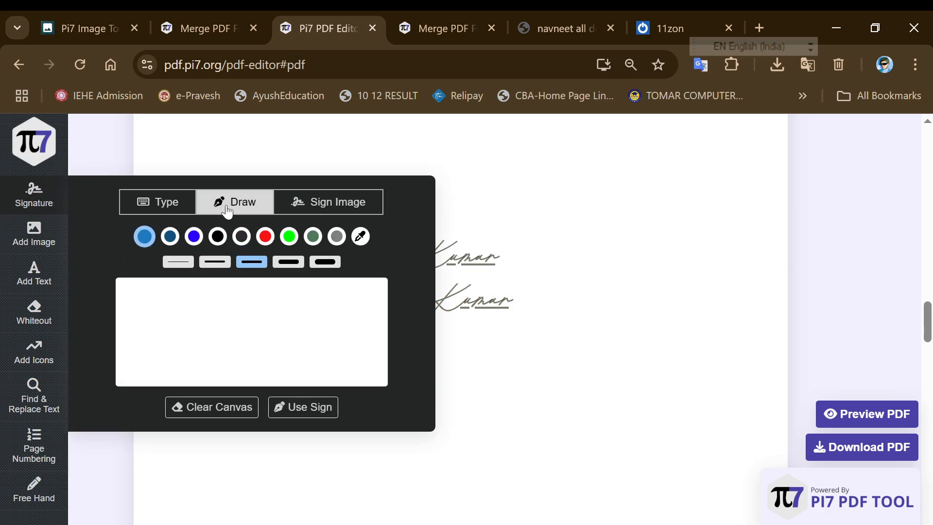
mouse_move(161, 341)
left_mouse_down()
mouse_move(222, 314)
mouse_move(228, 286)
left_mouse_up()
mouse_move(229, 348)
left_mouse_down()
mouse_move(243, 315)
mouse_move(335, 316)
mouse_move(347, 333)
mouse_move(371, 327)
mouse_move(388, 307)
left_mouse_up()
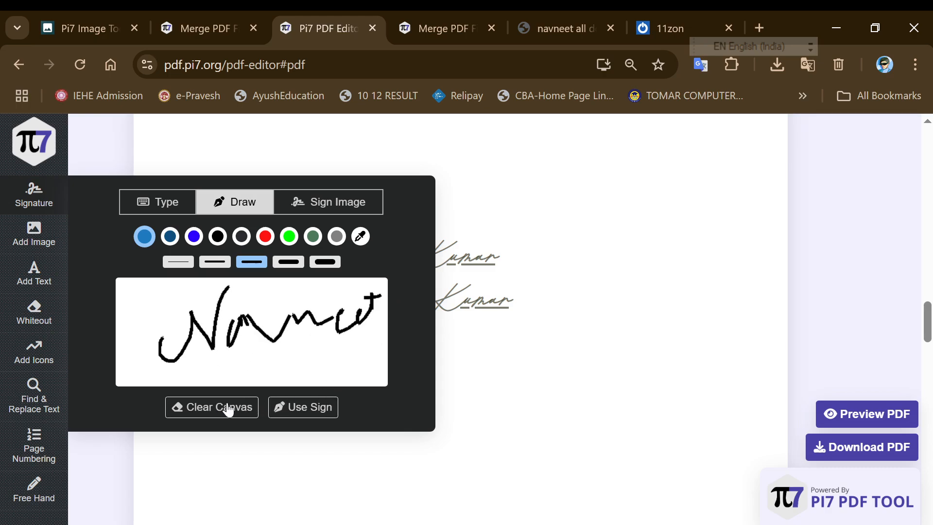
left_click(295, 409)
left_click(277, 388)
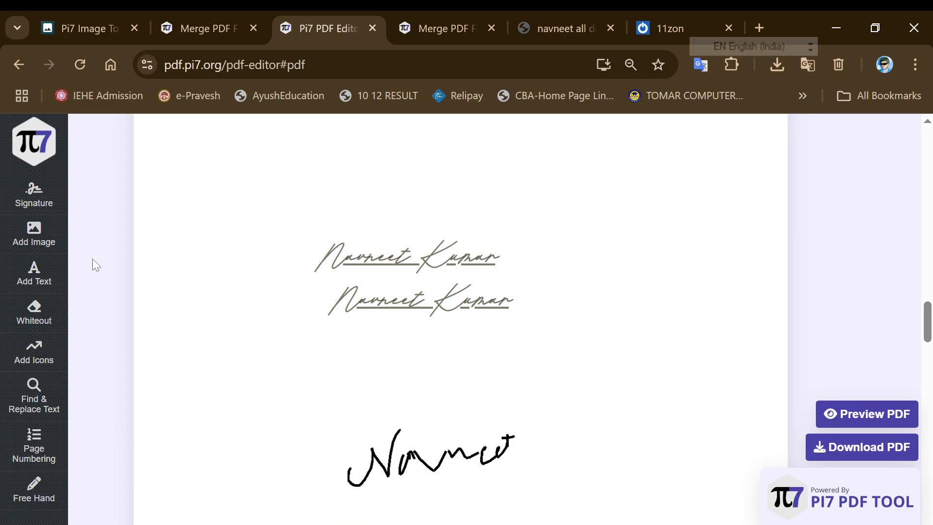
left_click(35, 198)
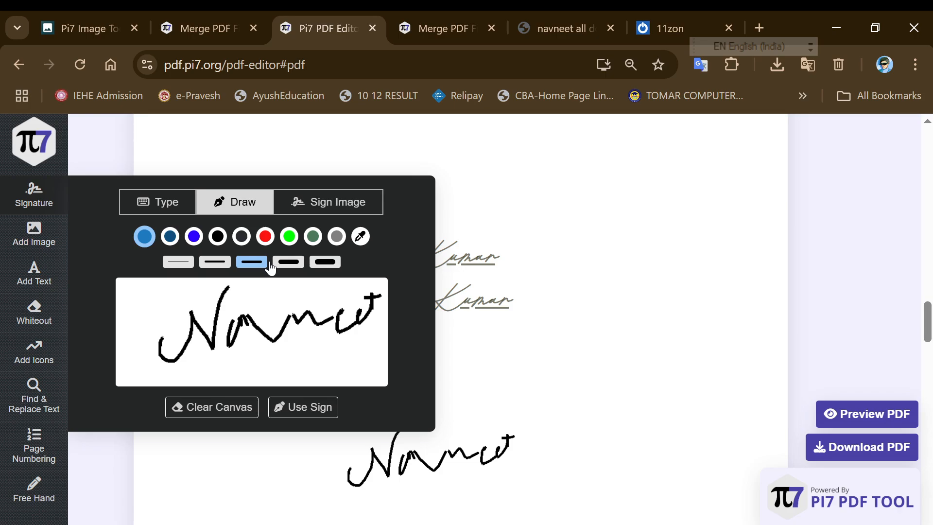
Delete the second saved signature image and upload SIGN.jpg as a new signature image
left_click(326, 216)
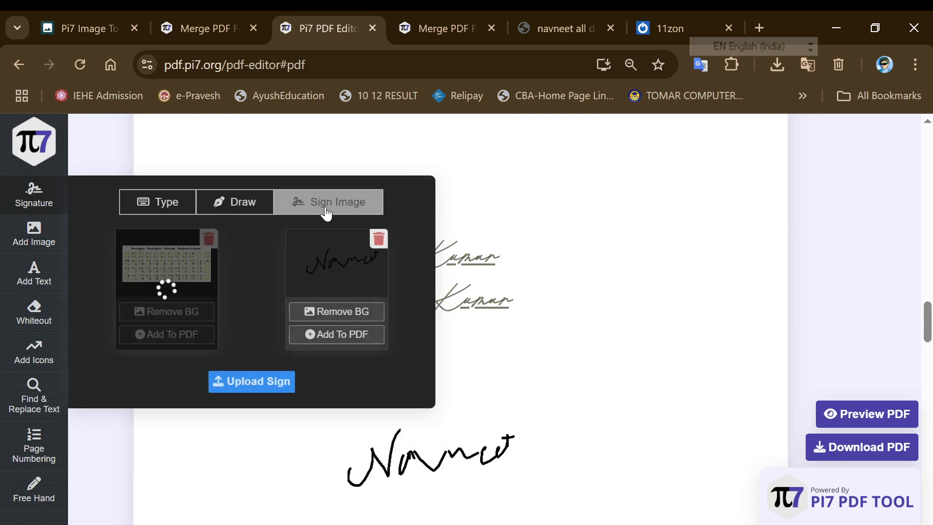
left_click(378, 243)
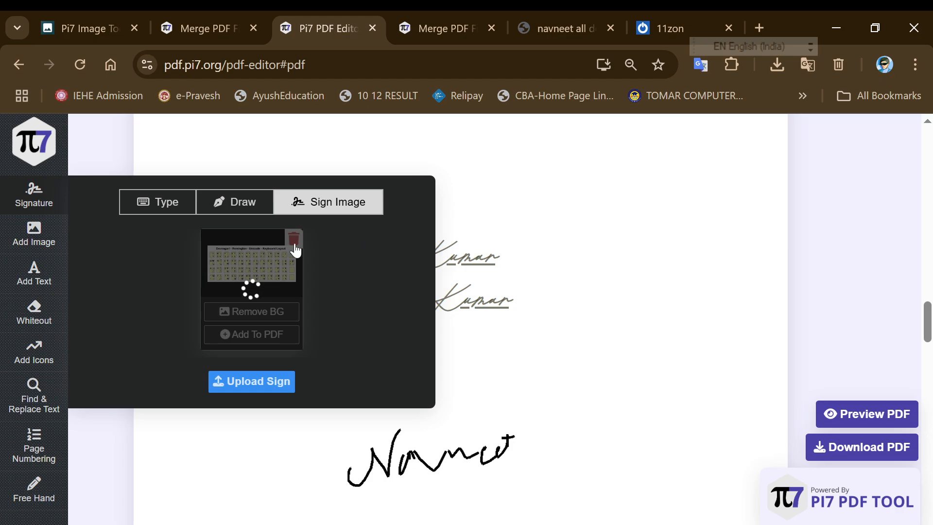
left_click(245, 381)
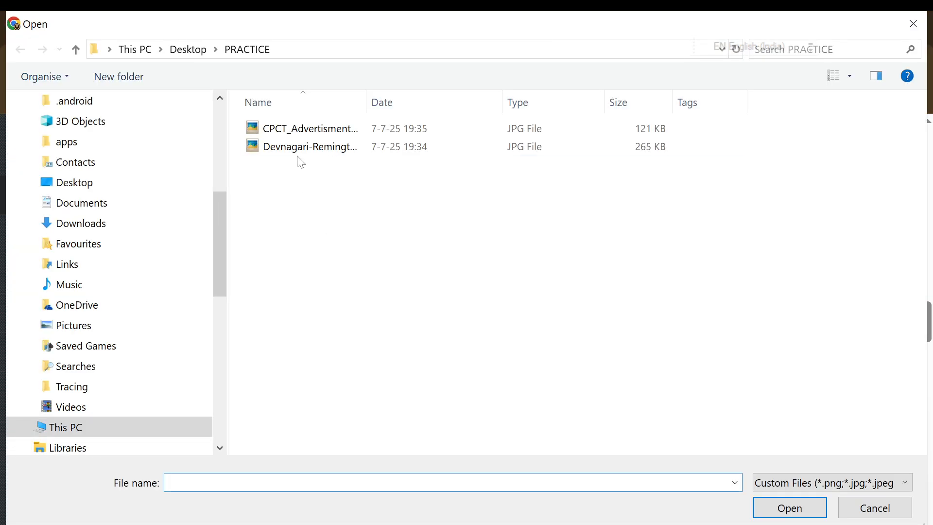
left_click(102, 181)
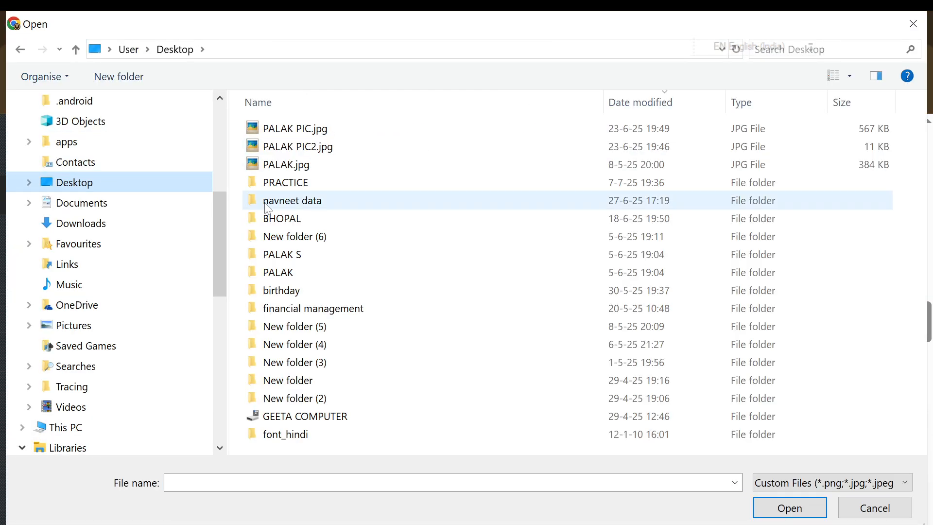
left_click(78, 203)
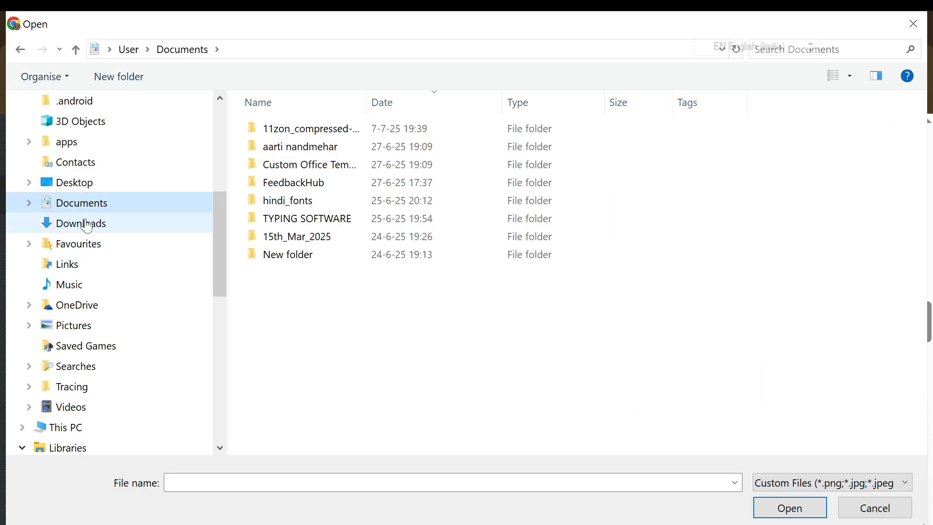
left_click(87, 223)
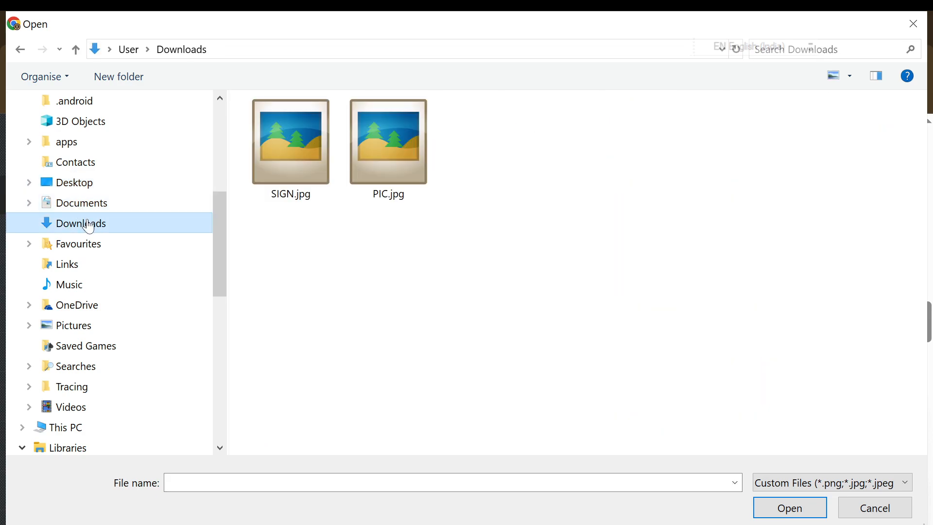
double_click(306, 179)
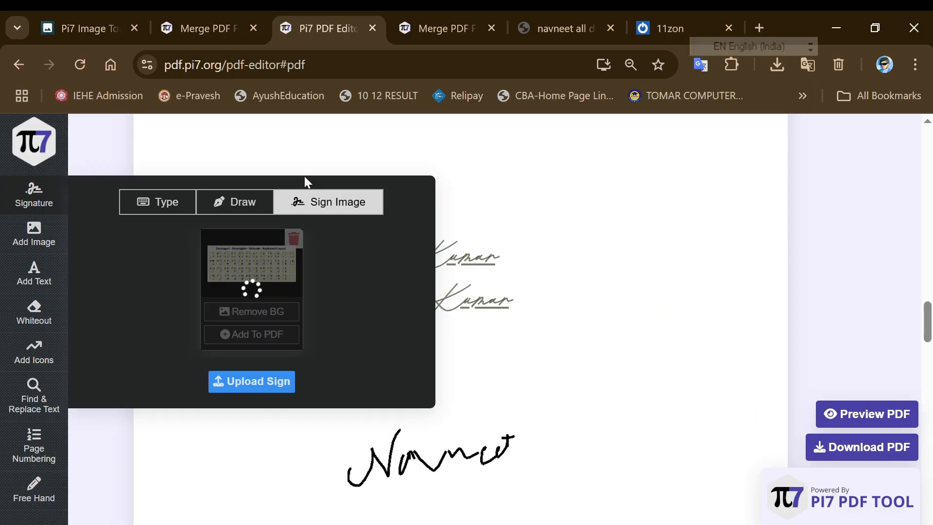
Upload PIC.jpg as well and add the scanned signature to the PDF page
left_click(268, 378)
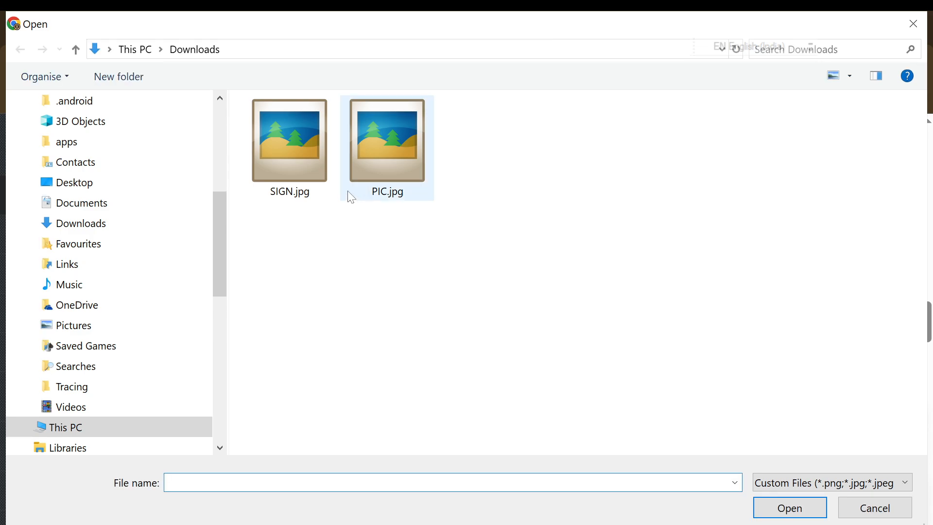
double_click(350, 195)
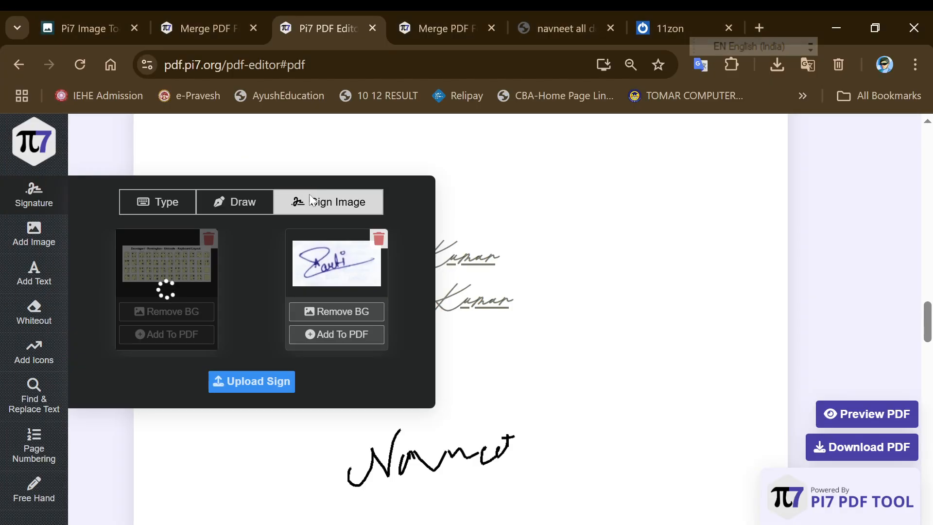
left_click(347, 334)
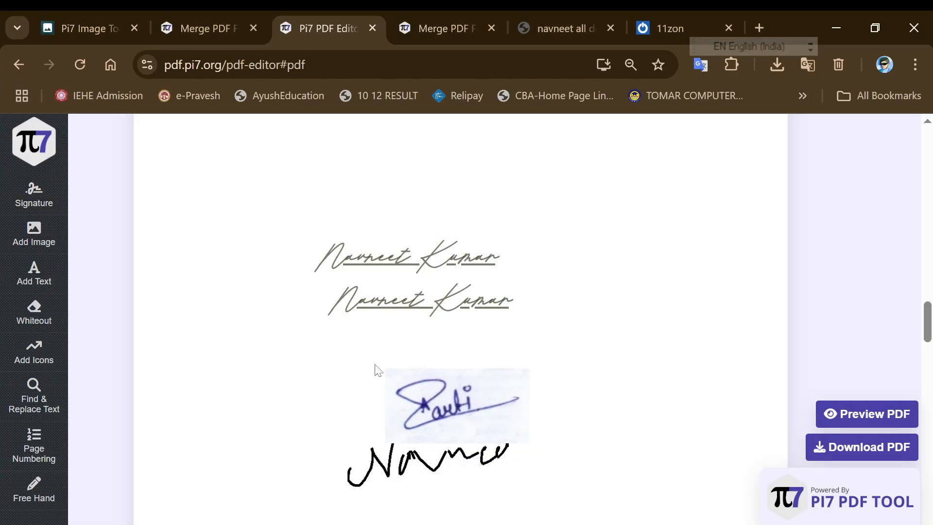
Move the scanned signature onto the typed signatures' right ends, rotating it then straightening it upright
left_click(448, 379)
mouse_move(447, 380)
left_mouse_down()
mouse_move(342, 324)
mouse_move(282, 268)
mouse_move(625, 270)
left_mouse_up()
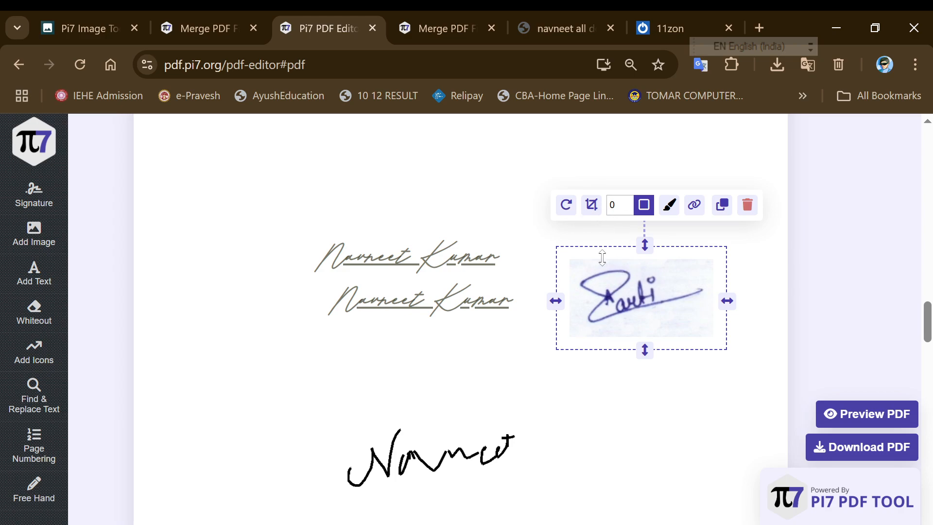
left_click_drag(567, 206, 574, 210)
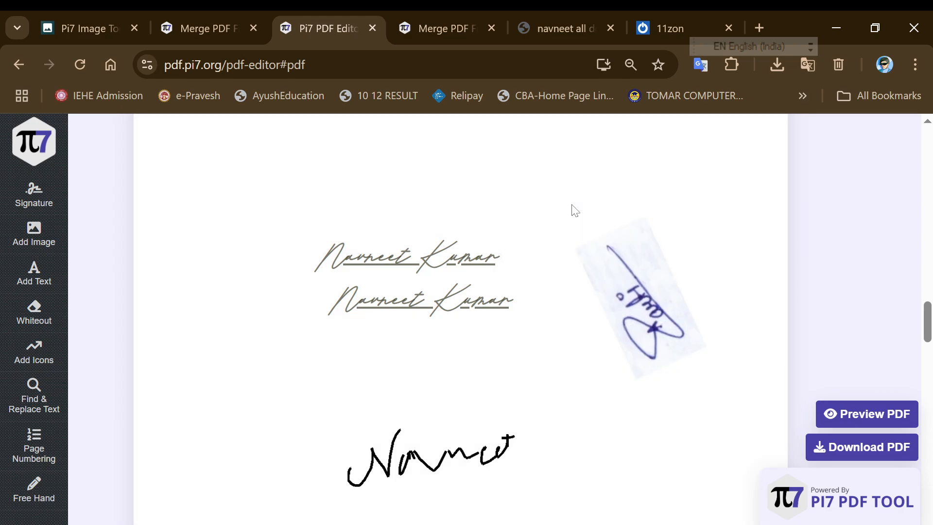
left_click(583, 241)
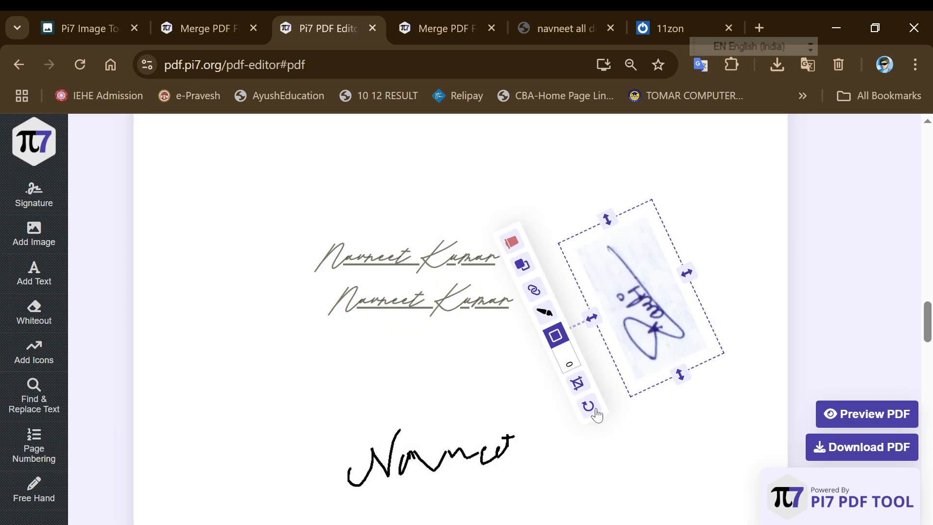
left_click_drag(649, 316, 505, 303)
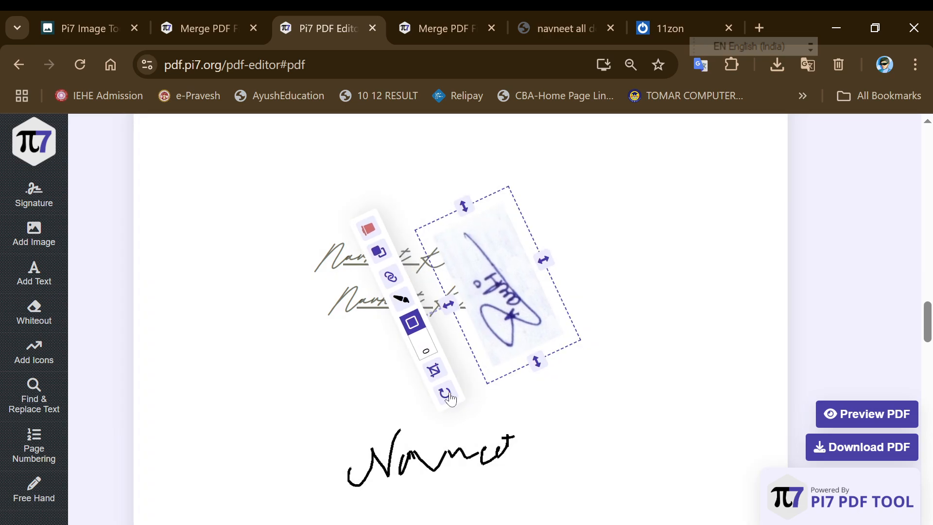
mouse_move(448, 394)
left_mouse_down()
mouse_move(432, 377)
mouse_move(500, 377)
mouse_move(635, 269)
mouse_move(613, 235)
mouse_move(610, 255)
left_mouse_up()
left_click(610, 255)
left_click(491, 278)
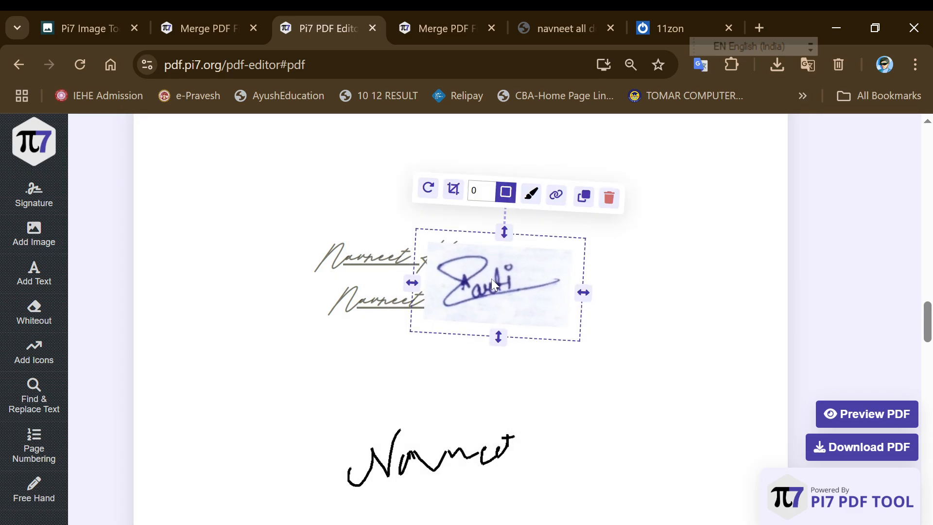
Crop the scanned signature image by extending the crop box to its corner
left_click(453, 190)
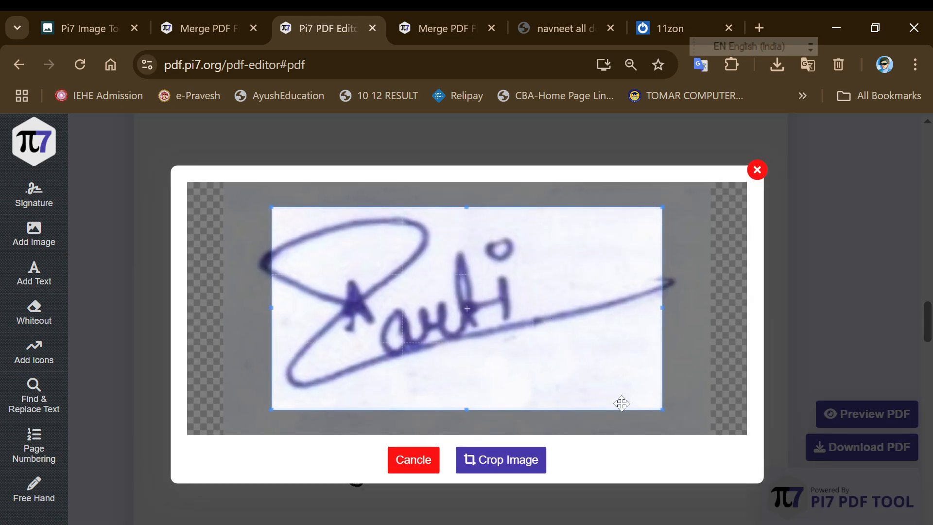
left_click_drag(659, 407, 714, 450)
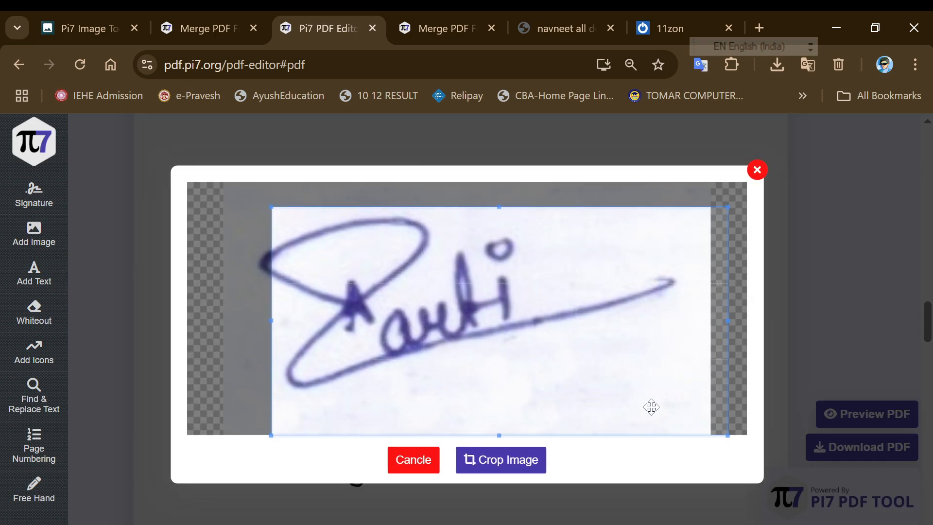
left_click(533, 458)
left_click(538, 268)
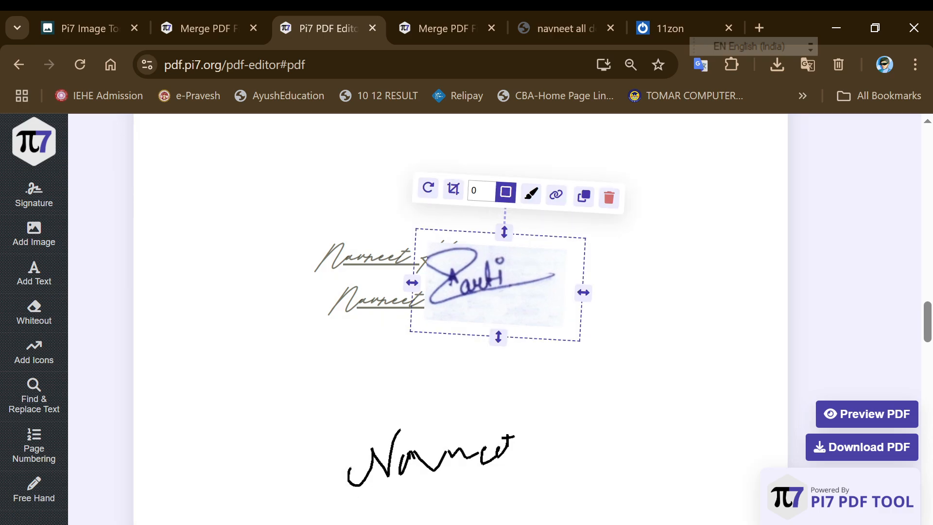
Try adding and thickening a border on the signature, then reduce its width back to zero
left_click(491, 188)
left_click(490, 187)
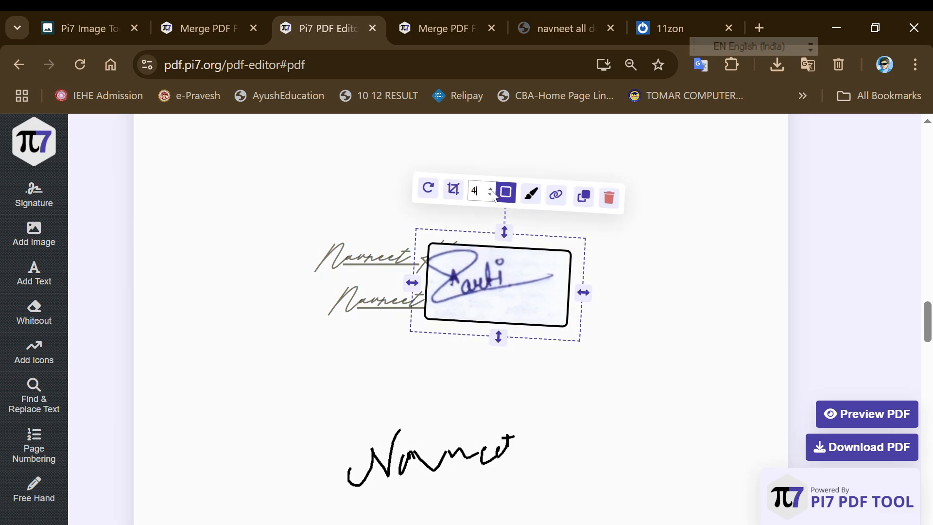
left_click(491, 194)
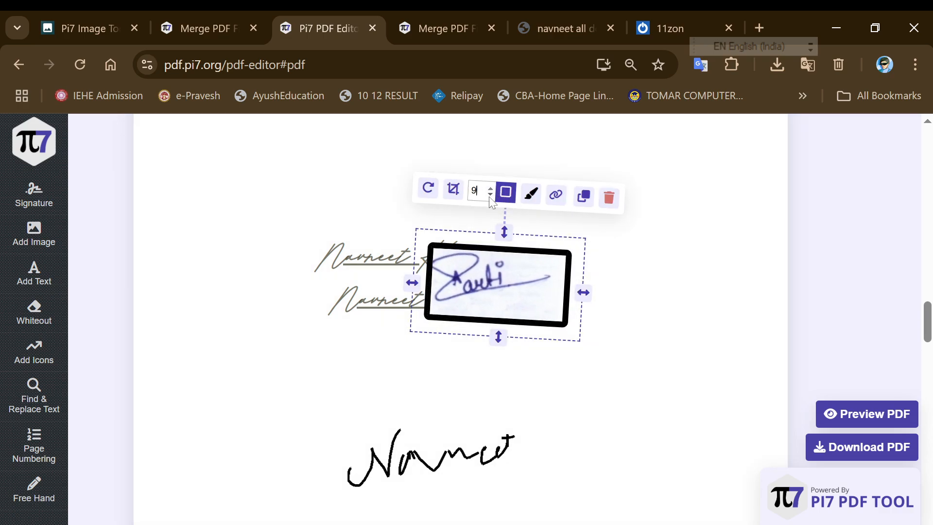
left_click(491, 195)
left_click(491, 195)
left_click(491, 195)
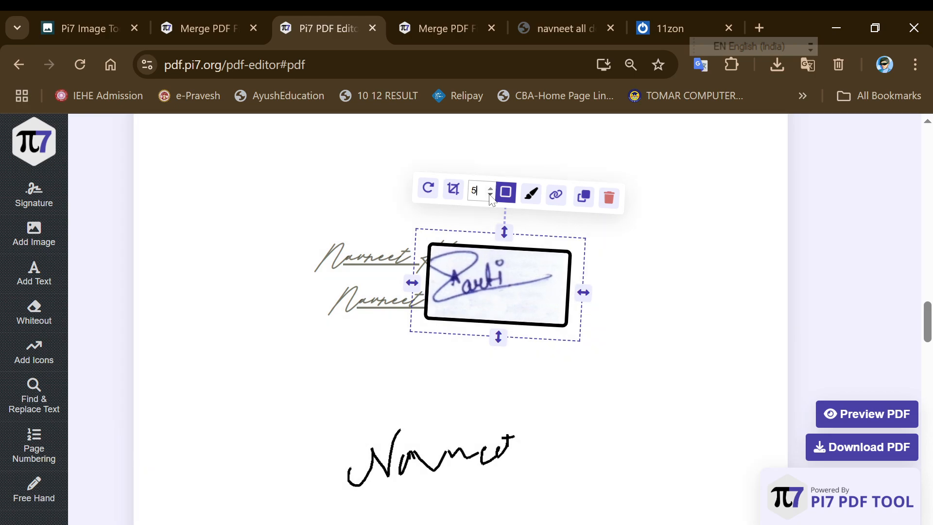
left_click(490, 195)
left_click(490, 195)
left_click(491, 194)
left_click(491, 195)
left_click(490, 195)
Try dark red and black border colours, then pick a red border colour
left_click(515, 197)
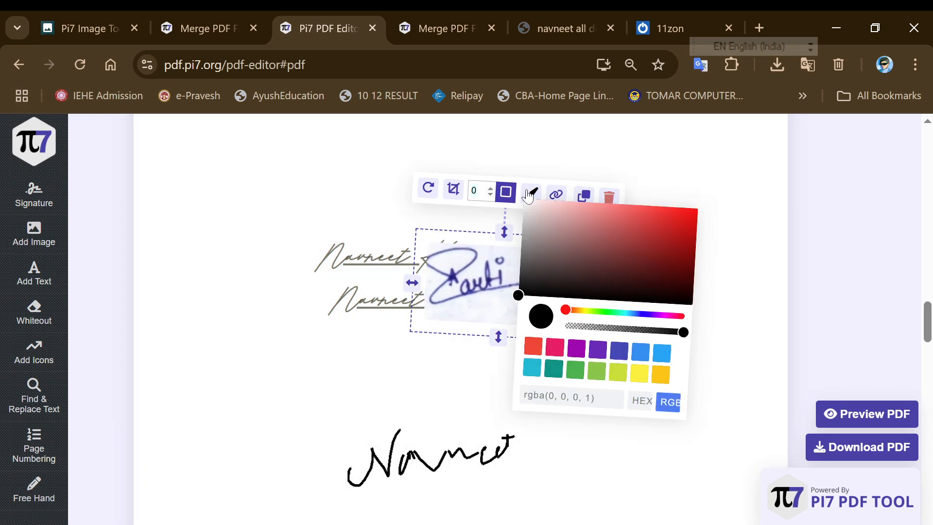
mouse_move(540, 214)
left_mouse_down()
mouse_move(602, 258)
mouse_move(627, 262)
mouse_move(606, 255)
left_mouse_up()
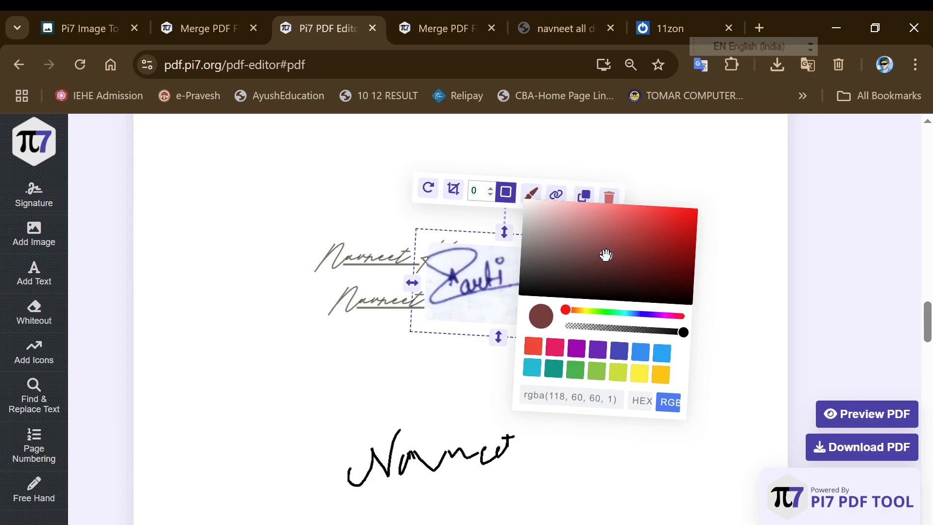
left_click_drag(606, 255, 671, 302)
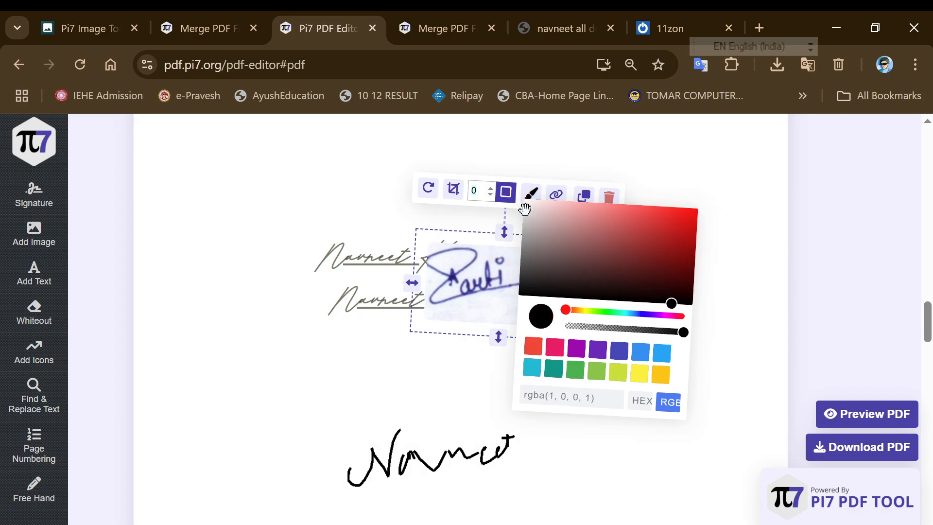
left_click(533, 195)
left_click(531, 197)
left_click_drag(636, 250, 626, 239)
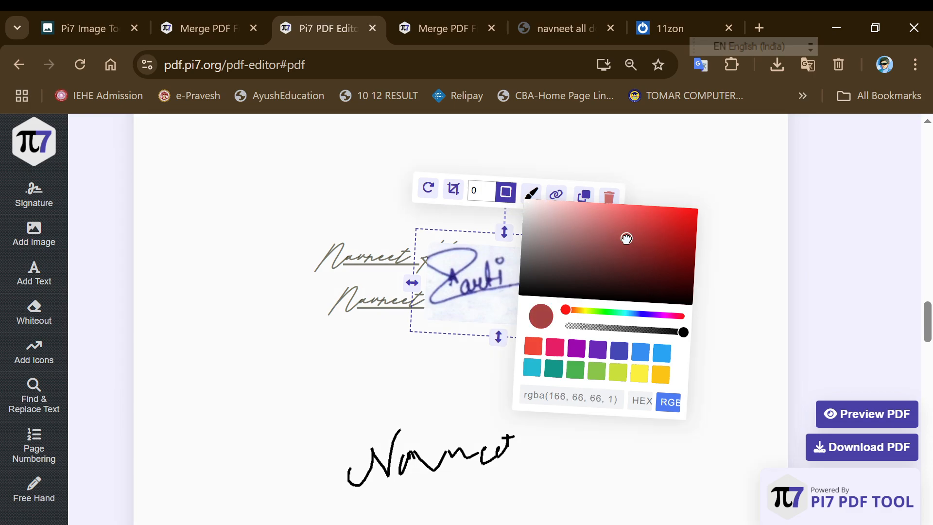
Try red and dark grey borders up to width 5, then remove the border again
left_click(490, 190)
left_click(490, 190)
left_click(491, 189)
left_click(490, 189)
left_click(490, 190)
left_click(530, 195)
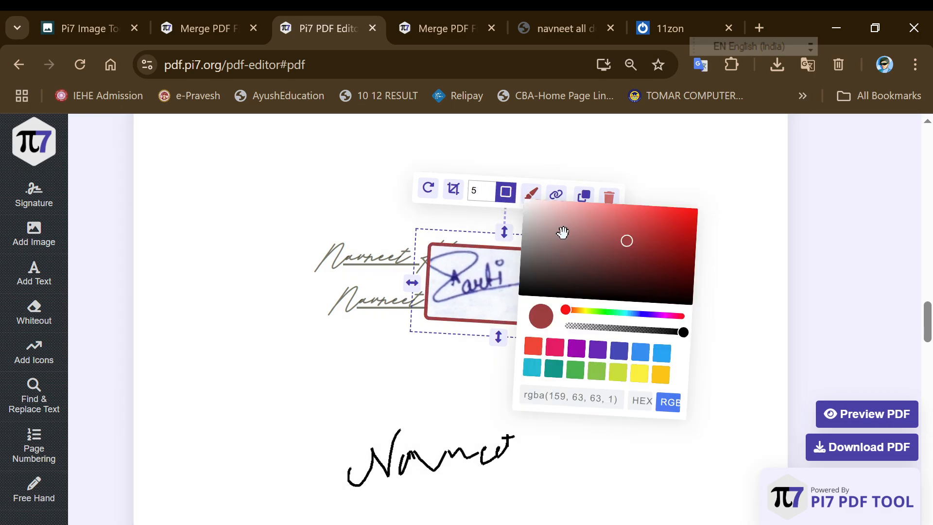
left_click_drag(564, 237, 543, 278)
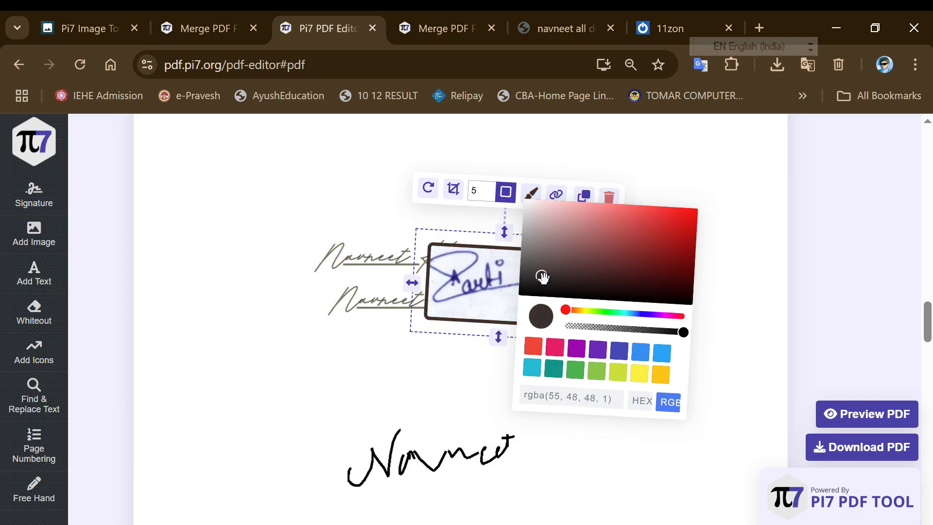
left_click(491, 190)
left_click(491, 195)
left_click(490, 194)
left_click(490, 195)
left_click(491, 194)
left_click(490, 194)
left_click(491, 194)
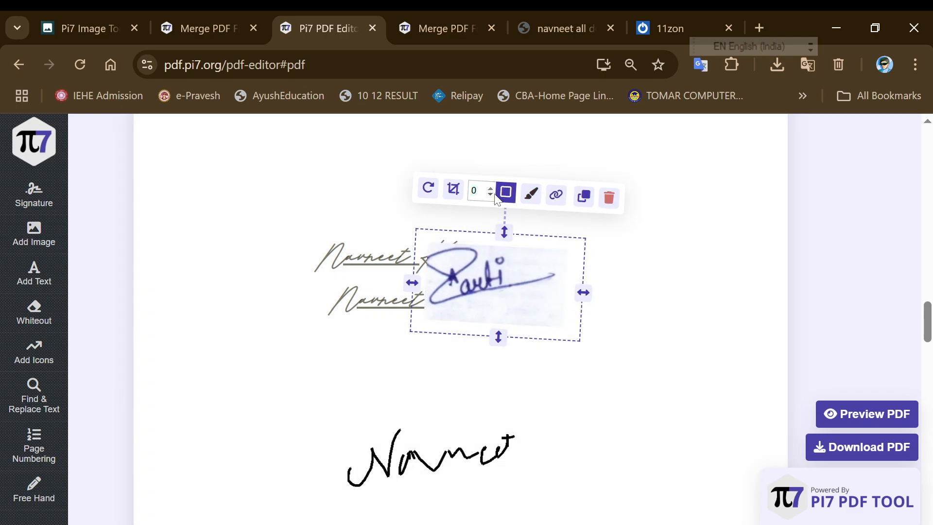
left_click(530, 195)
left_click(555, 195)
Bring up the Add Image panel from the Signature sidebar, ready to upload an image
left_click(29, 190)
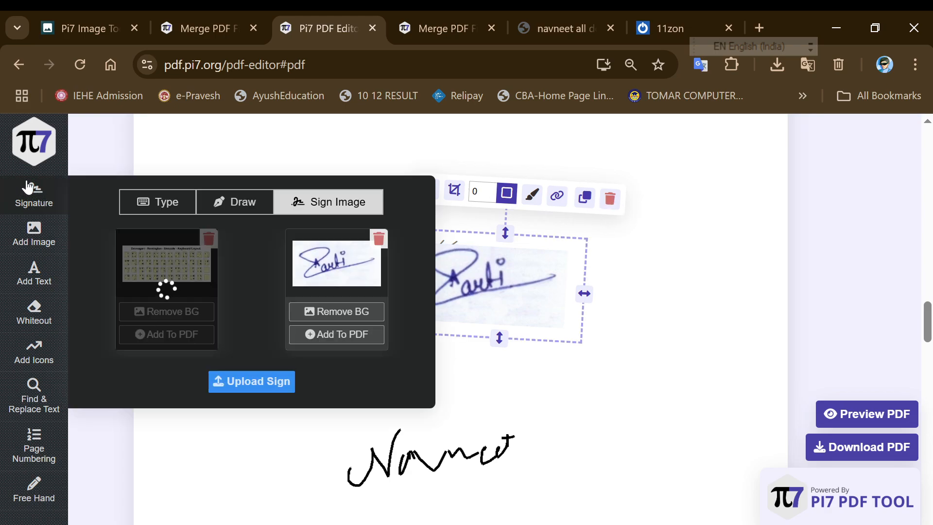
left_click(62, 235)
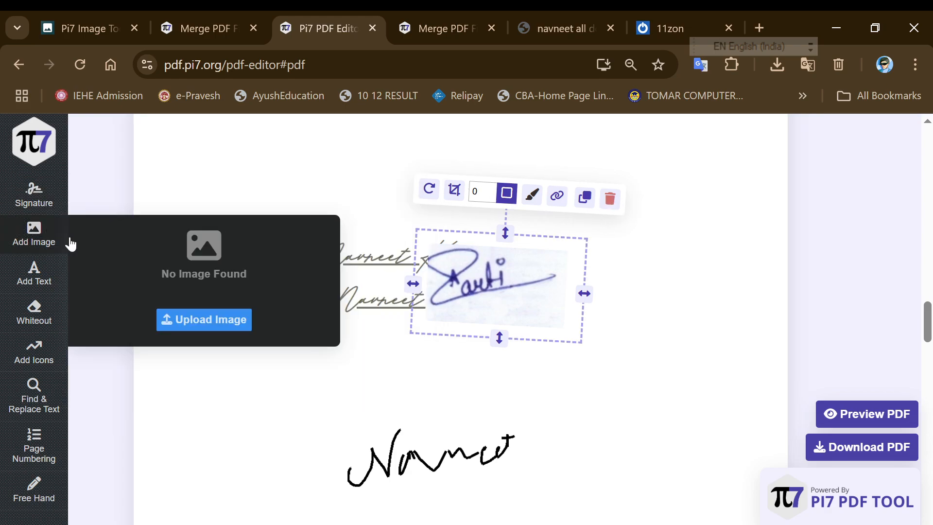
left_click(34, 232)
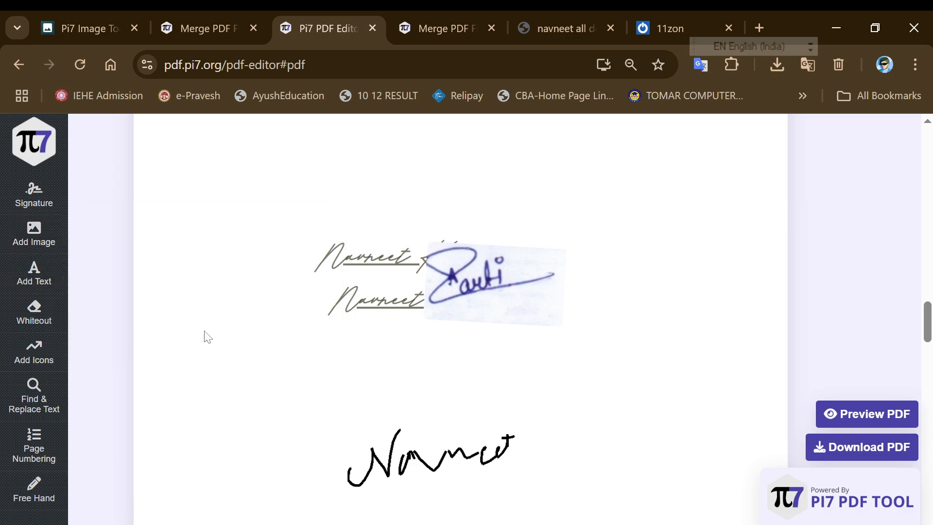
Upload PIC.jpg and place the photo to the right of the signatures
mouse_move(61, 256)
left_click(191, 317)
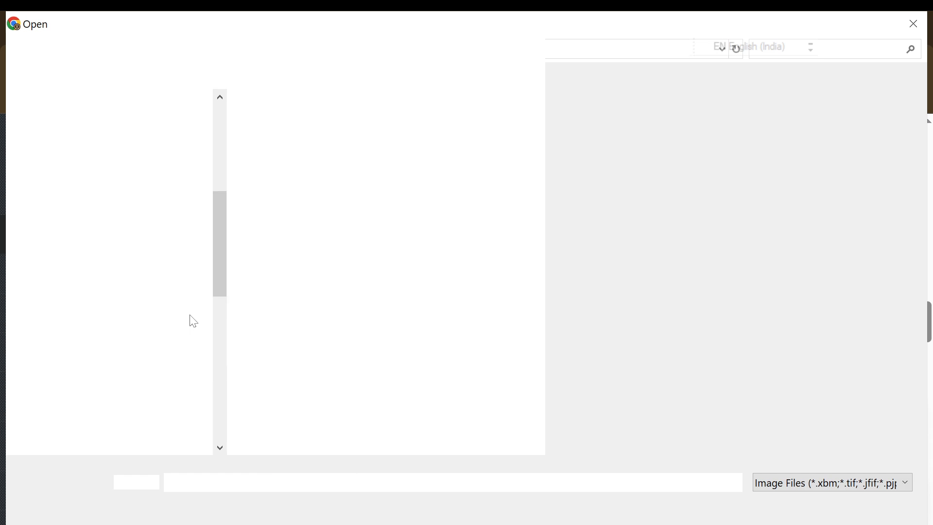
left_click(292, 180)
double_click(362, 167)
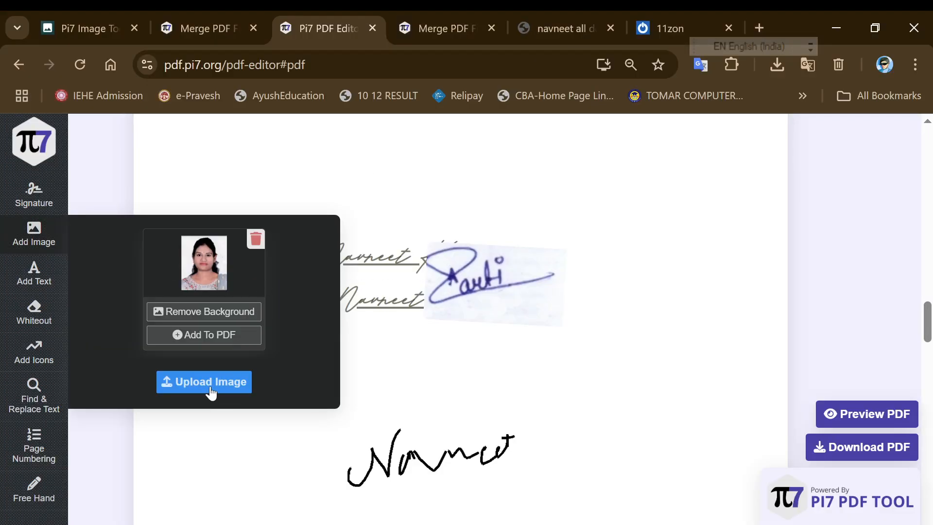
left_click(211, 338)
left_click(360, 328)
left_click(483, 188)
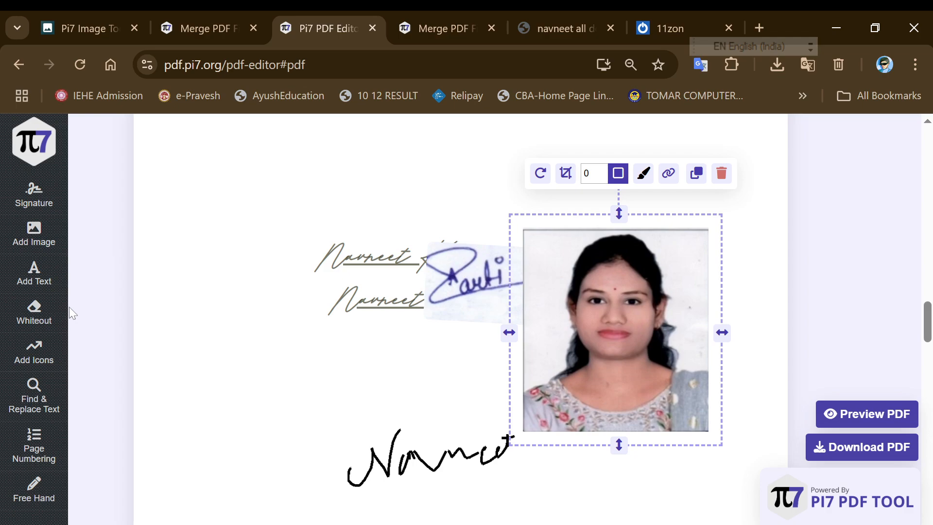
Move the photo up and give it a width-3 deep red border
scroll(656, 440, "up", 2)
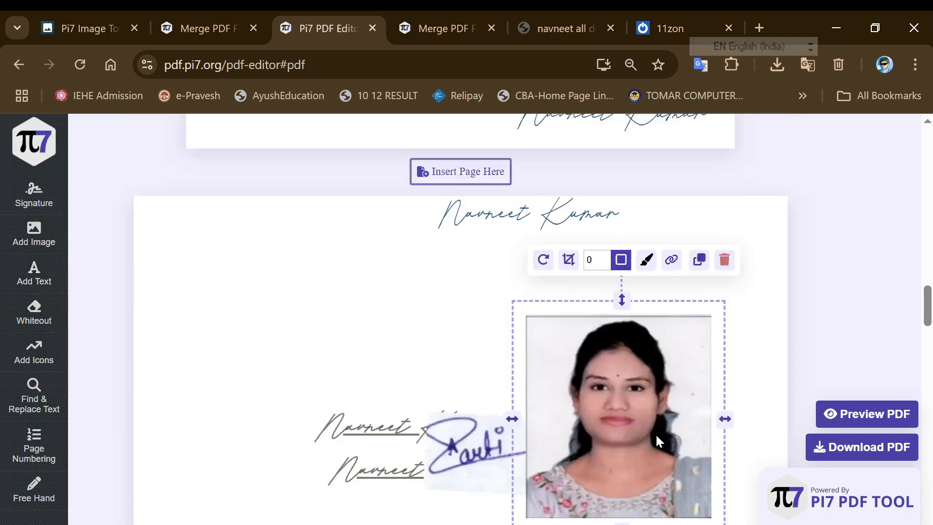
scroll(656, 439, "up", 3)
left_click(647, 515)
scroll(651, 515, "down", 2)
mouse_move(571, 478)
left_mouse_down()
mouse_move(589, 416)
mouse_move(378, 465)
left_mouse_up()
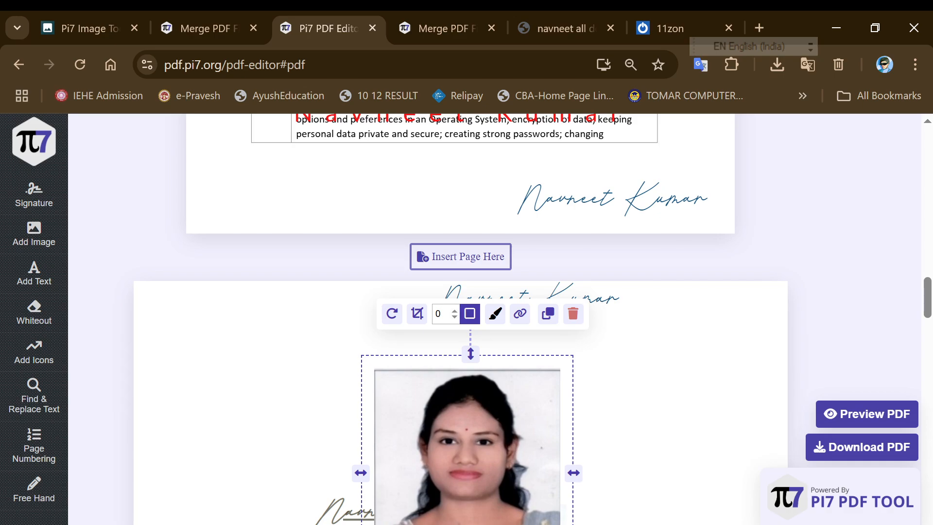
left_click(455, 311)
left_click(454, 312)
left_click(454, 311)
left_click(495, 313)
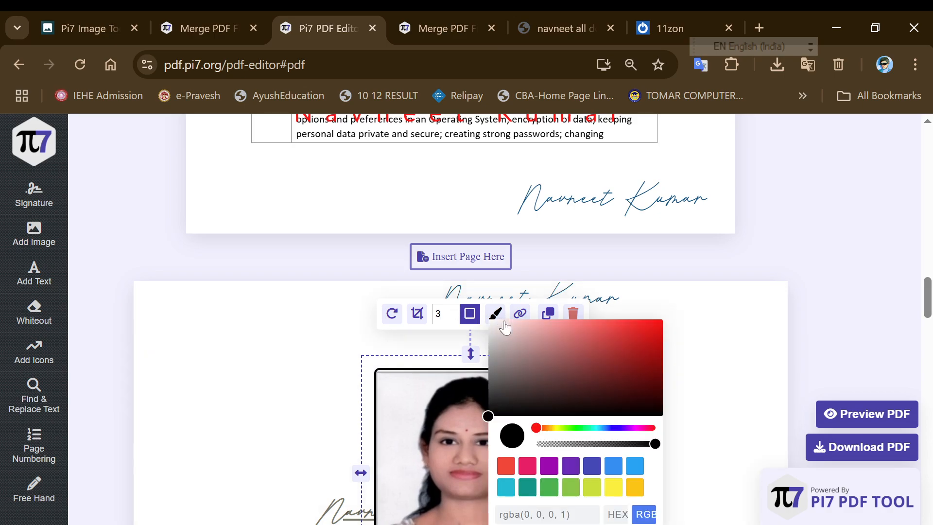
mouse_move(527, 365)
left_mouse_down()
mouse_move(539, 388)
mouse_move(660, 387)
left_mouse_up()
left_click(666, 417)
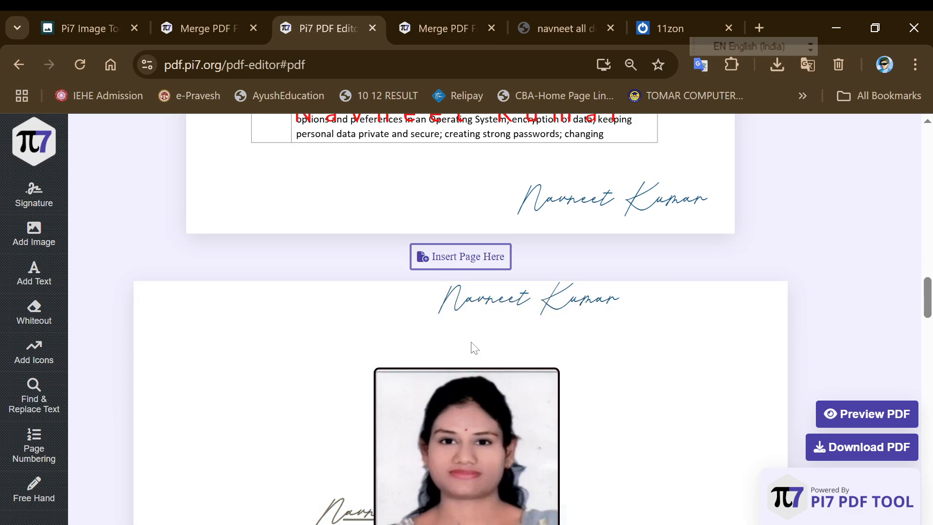
Add a normal text box beside Competency and Sub Topics containing a phone number
mouse_move(46, 287)
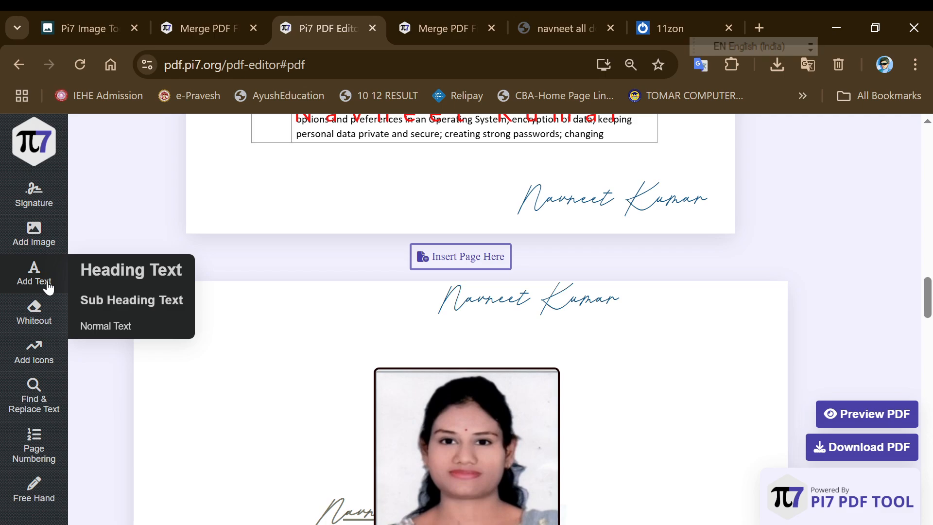
scroll(251, 427, "up", 10)
scroll(387, 440, "down", 1)
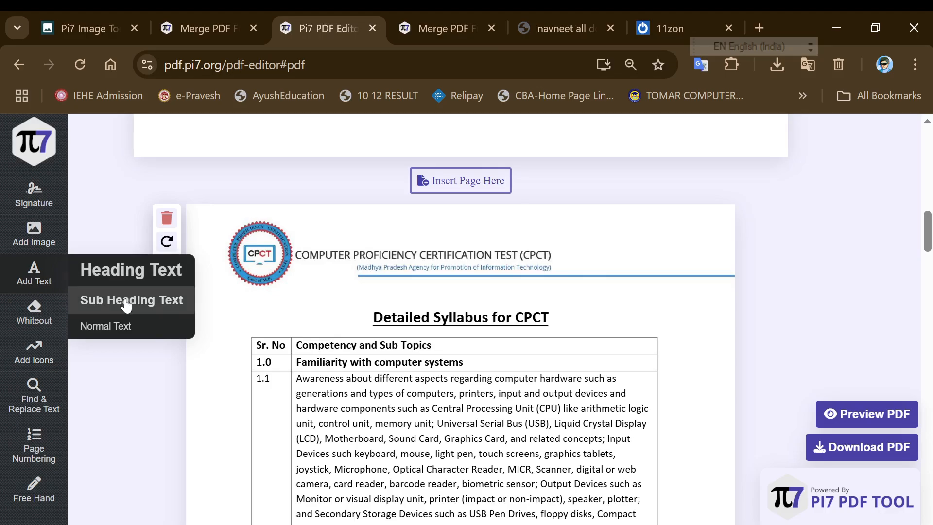
left_click(127, 326)
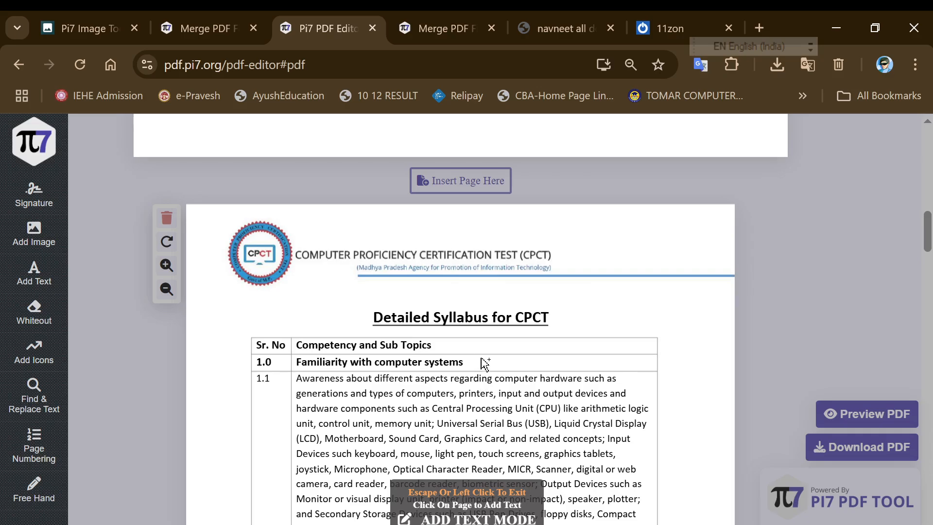
left_click(466, 346)
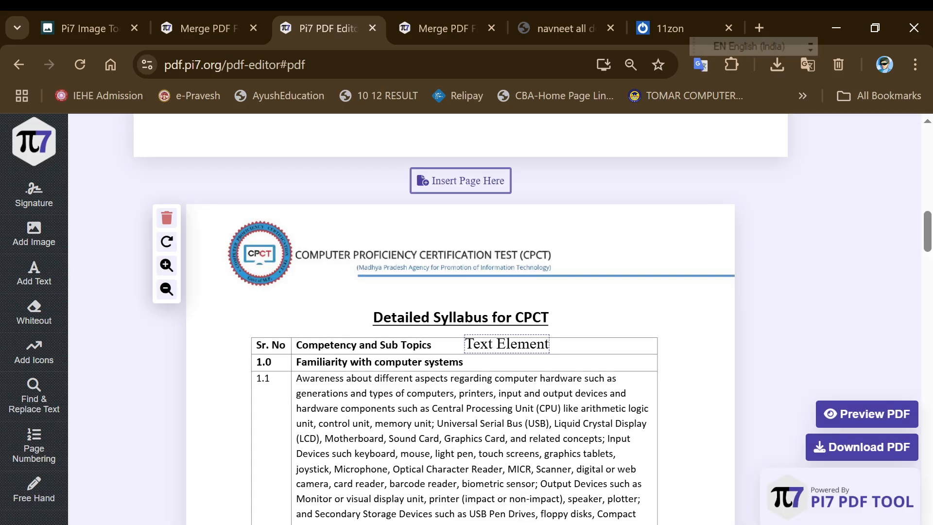
left_click(473, 343)
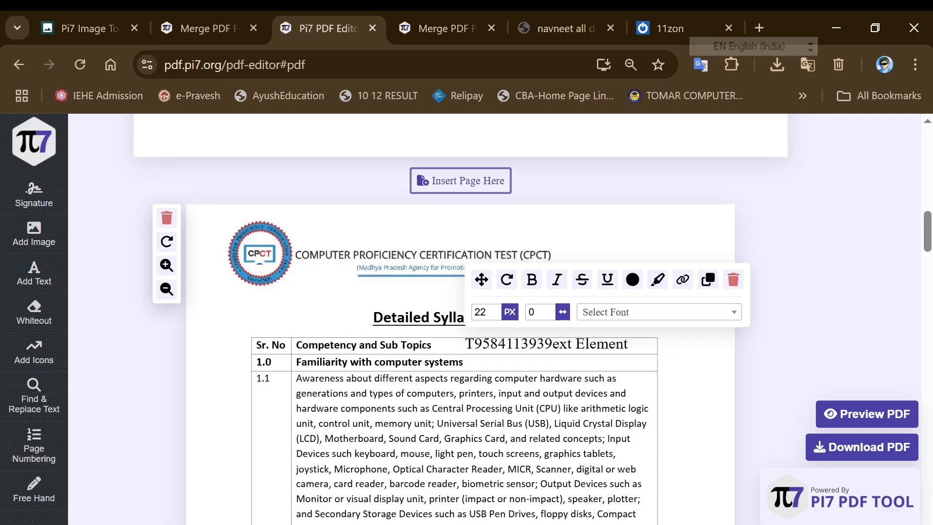
key("Delete")
key("Delete")
key("Delete")
key("Delete")
key("Delete")
key("Delete")
key("Delete")
key("Delete")
key("Delete")
key("Delete")
key("Delete")
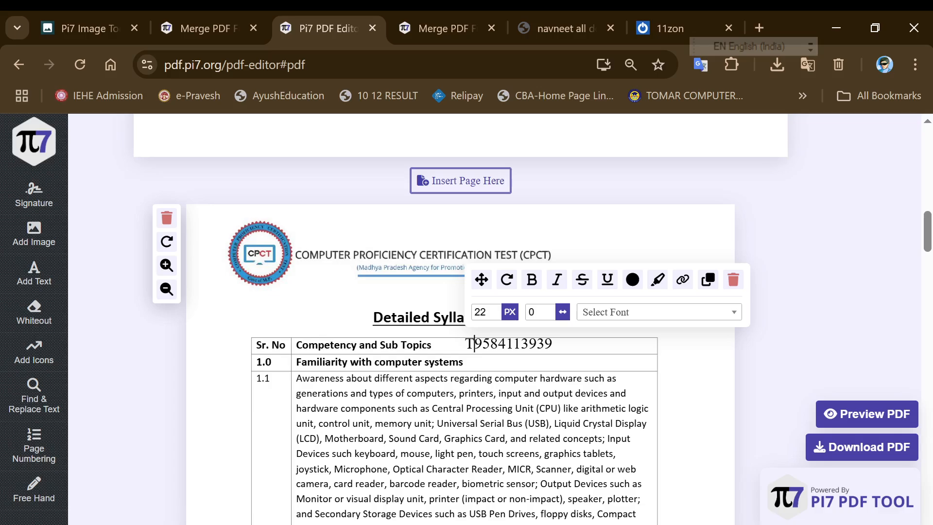
key("BackSpace")
Shift the number left beside the heading and colour item 1.1's second line deep red
left_click(488, 378)
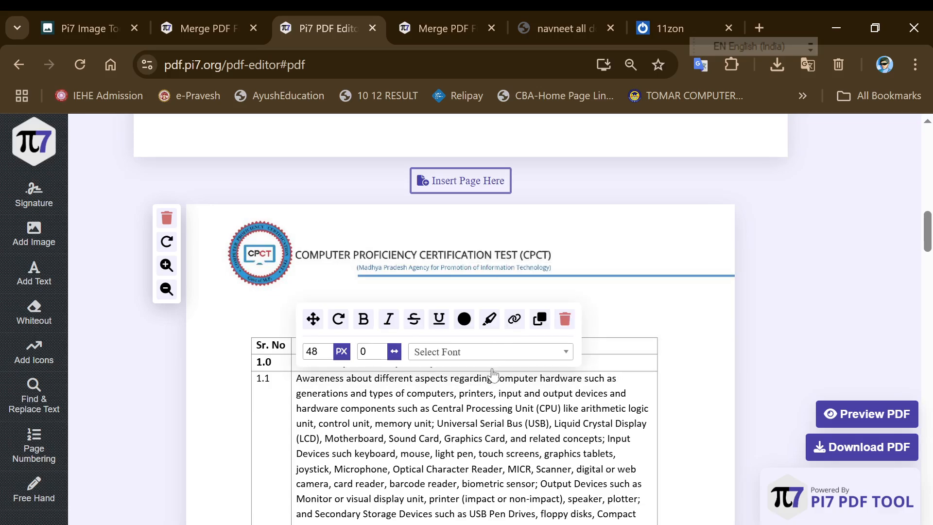
key("Down")
left_click(519, 344)
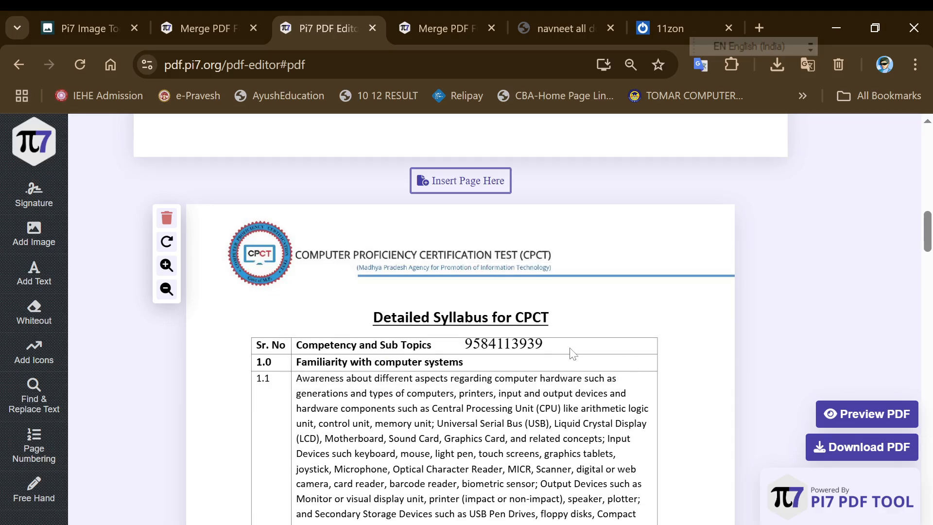
left_click_drag(481, 281, 456, 289)
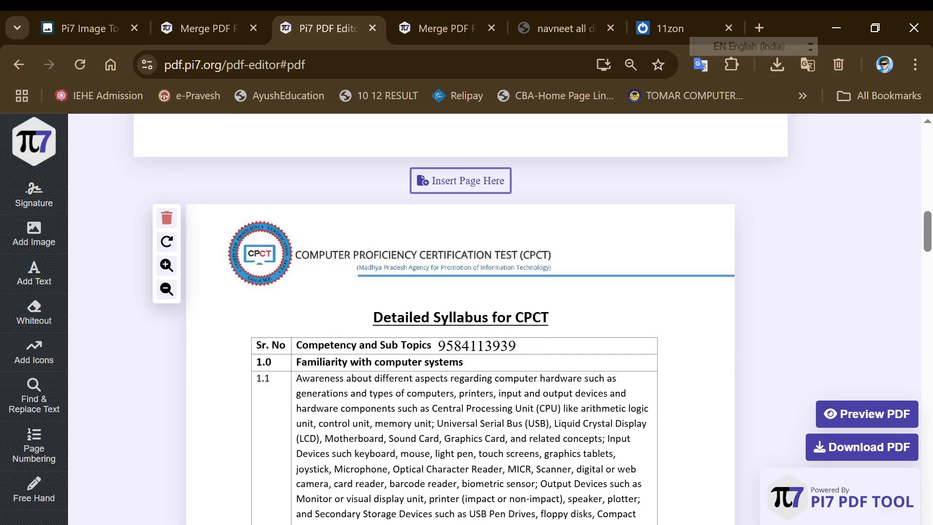
left_click(505, 379)
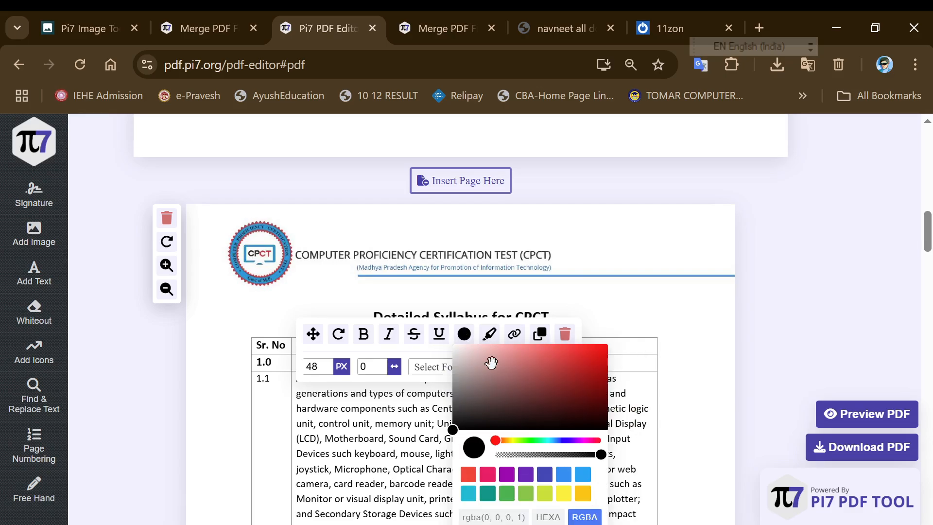
left_click_drag(490, 362, 604, 358)
left_click(633, 350)
Make the phone number bold, italic and dark red
left_click(500, 345)
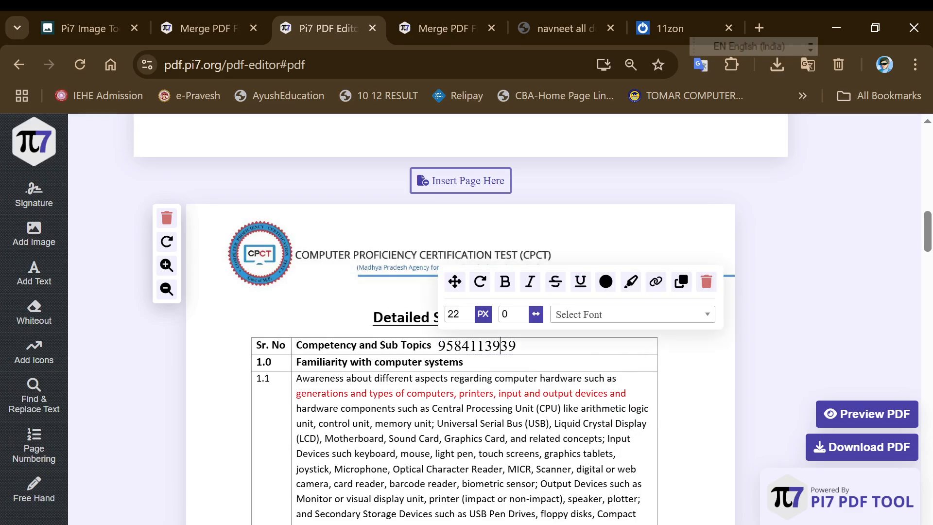
left_click(505, 282)
left_click(530, 281)
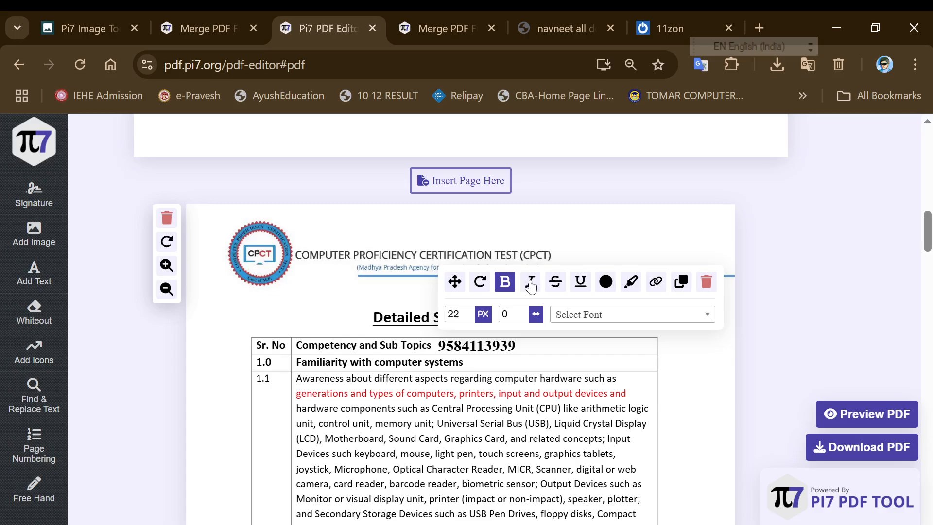
left_click(605, 282)
left_click(707, 328)
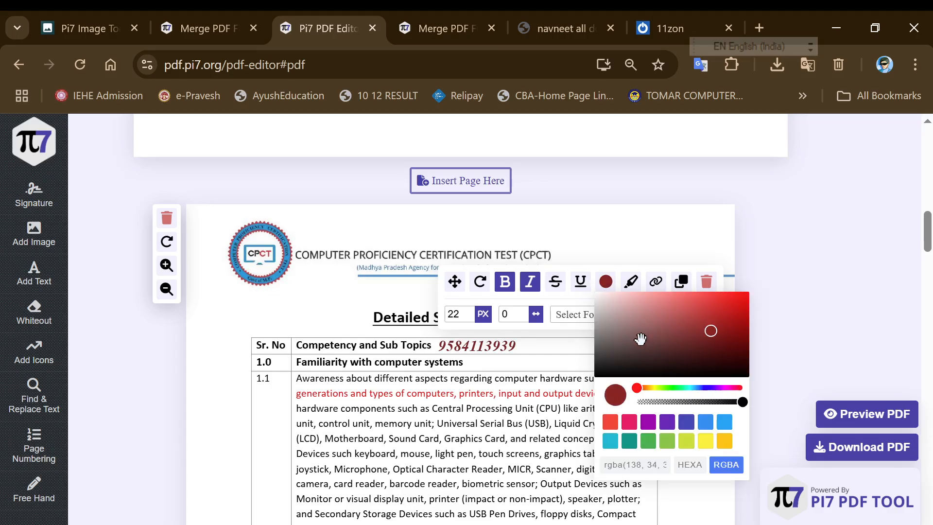
left_click(525, 311)
left_click(599, 316)
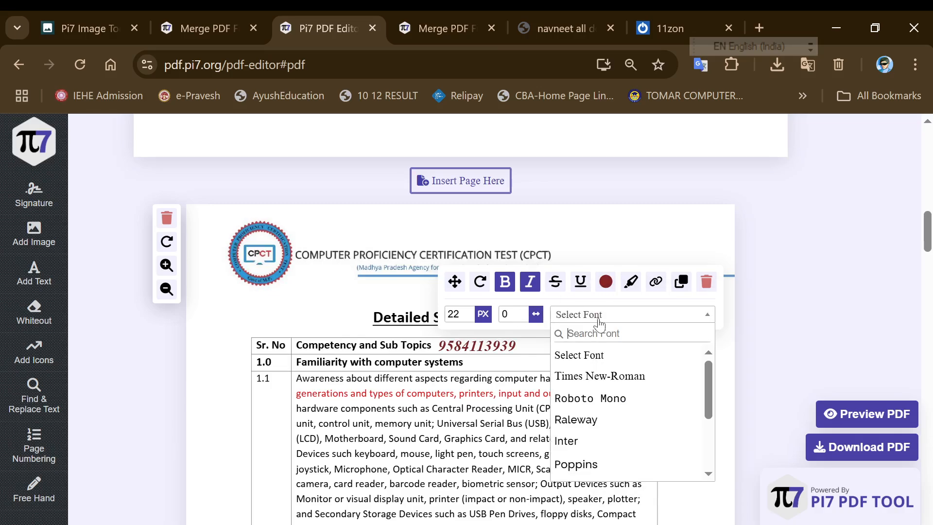
mouse_move(42, 290)
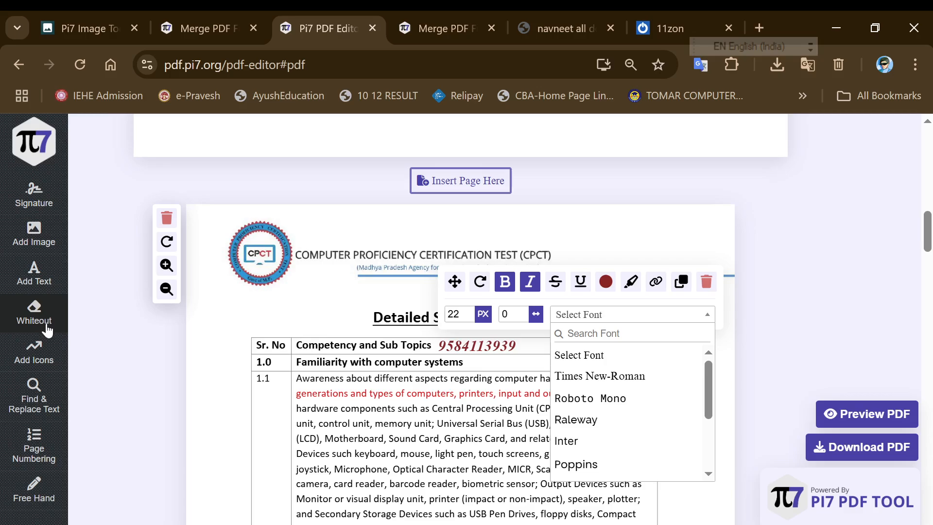
White out the right part of the 'Detailed Syllabus for CPCT' title
left_click(47, 323)
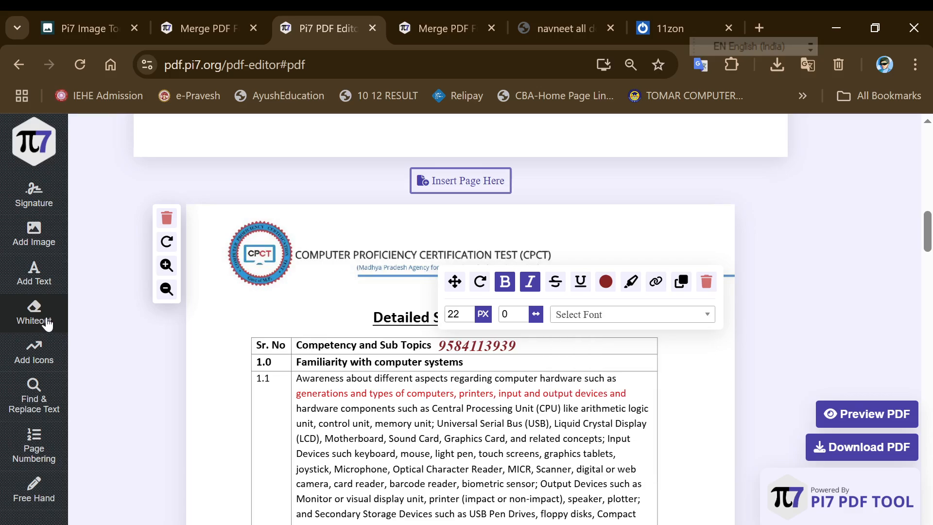
left_click_drag(417, 314, 540, 351)
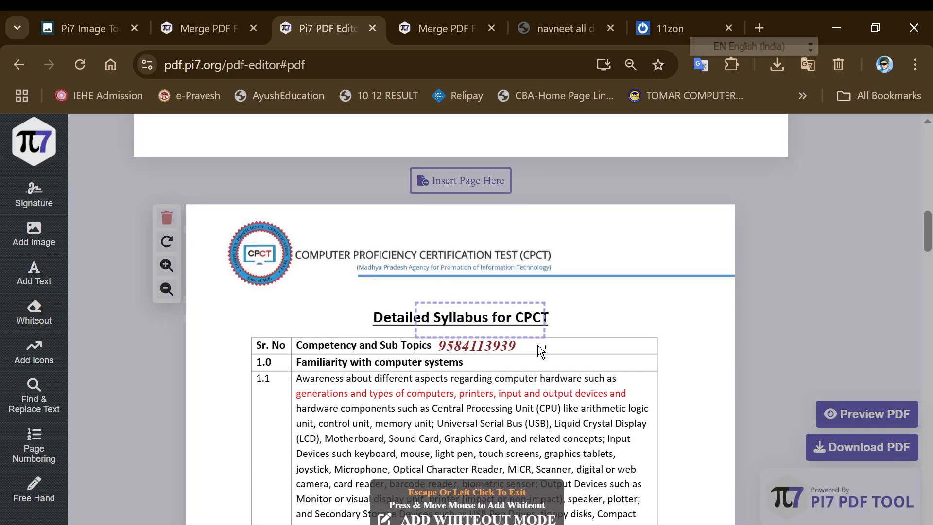
left_click(371, 363)
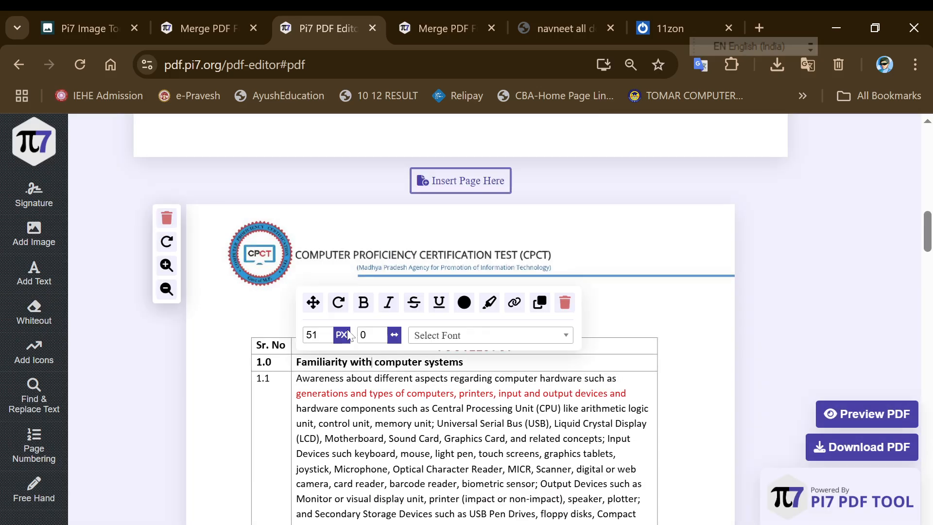
left_click(293, 419)
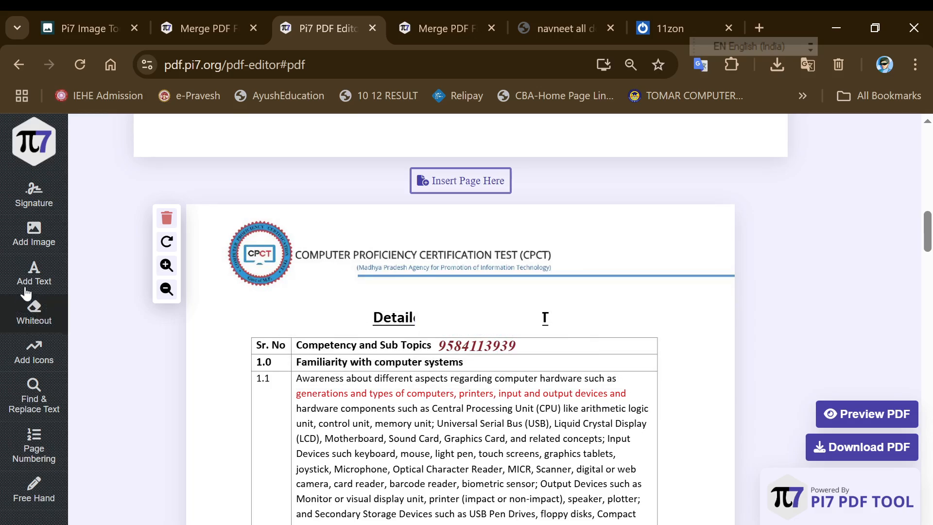
White out the remaining word 'Detailed' and the round CPCT logo
left_click(34, 312)
mouse_move(352, 282)
left_mouse_down()
mouse_move(456, 309)
mouse_move(480, 336)
left_mouse_up()
left_click(606, 362)
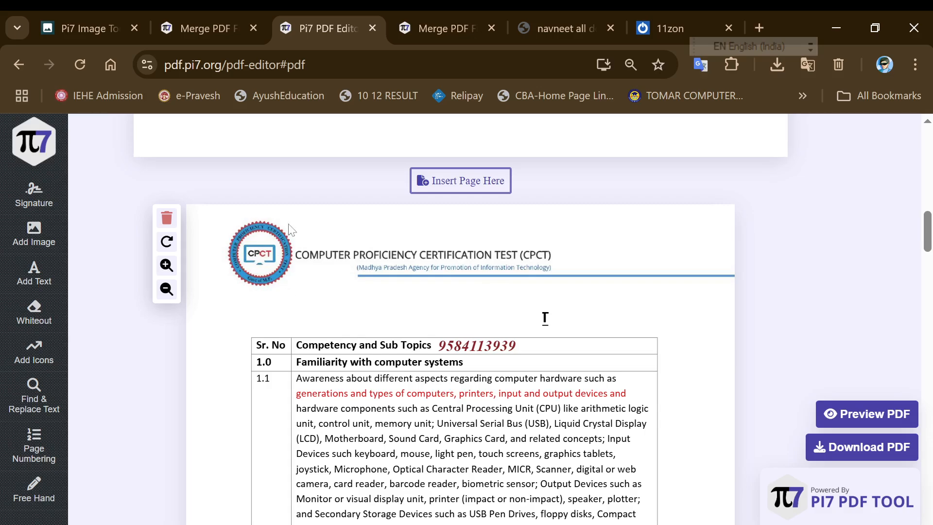
left_click(36, 313)
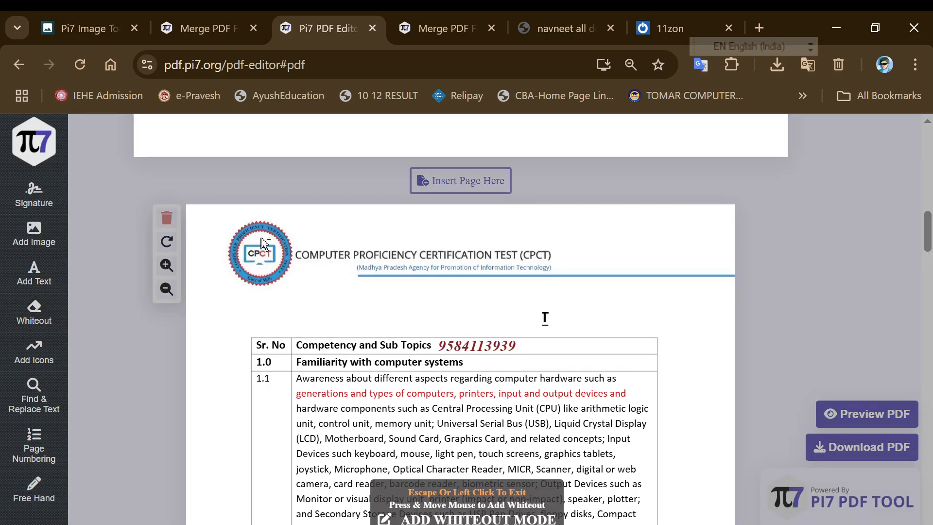
left_click_drag(226, 223, 306, 307)
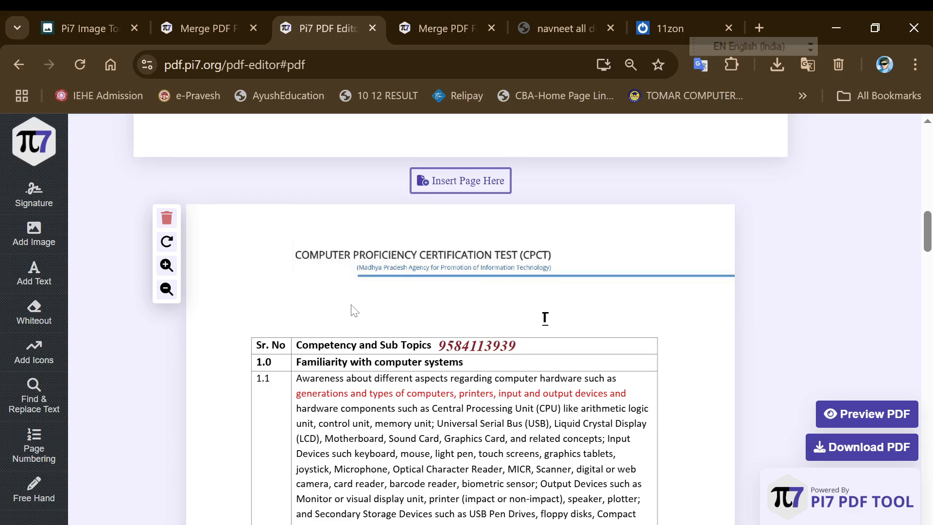
Browse the icon collection, picking and then cancelling the airplane icon
left_click(48, 357)
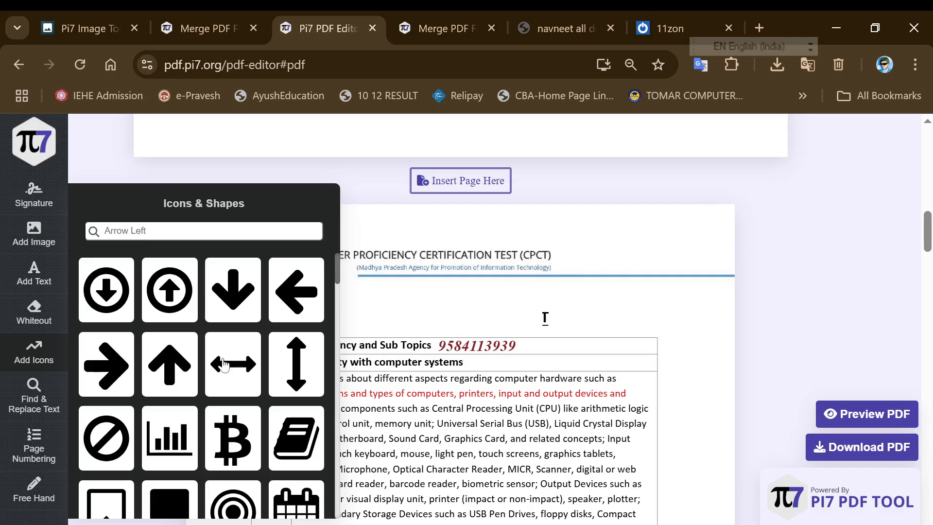
scroll(223, 376, "down", 3)
scroll(223, 376, "down", 15)
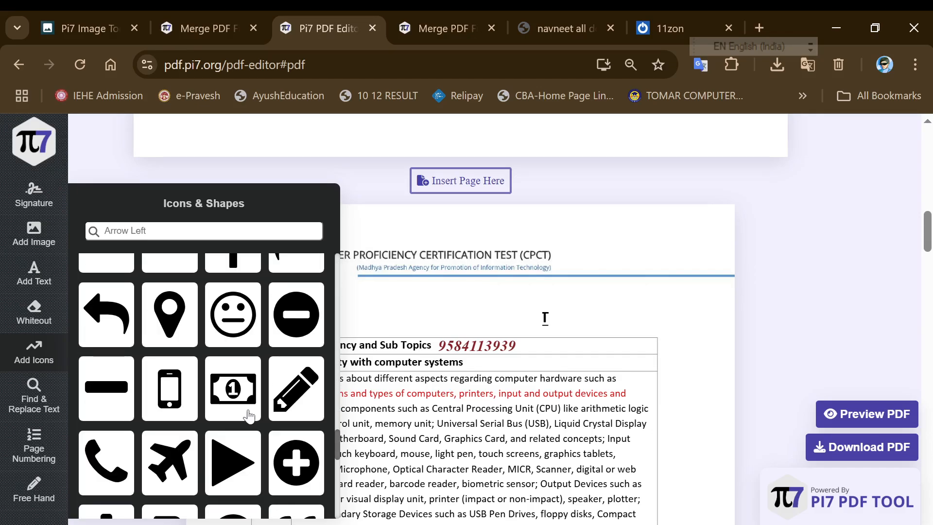
scroll(243, 415, "down", 3)
left_click(174, 297)
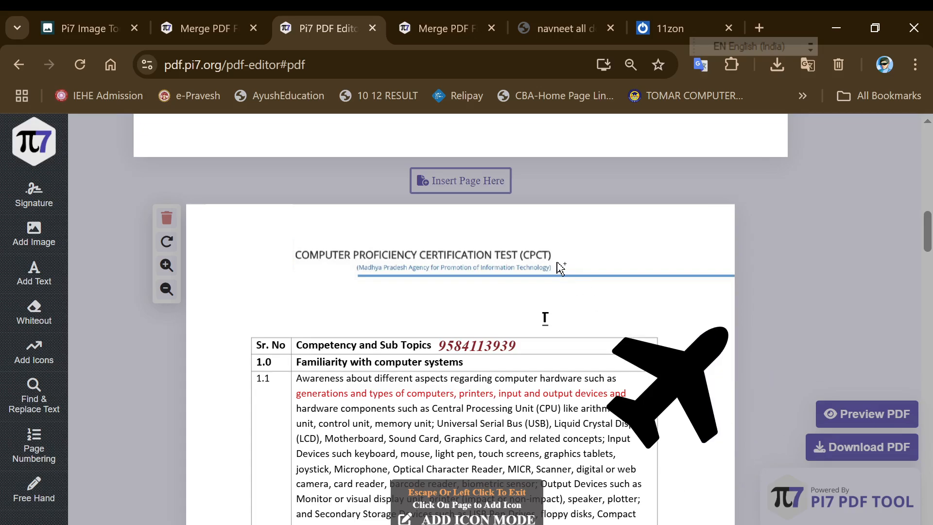
left_click(542, 196)
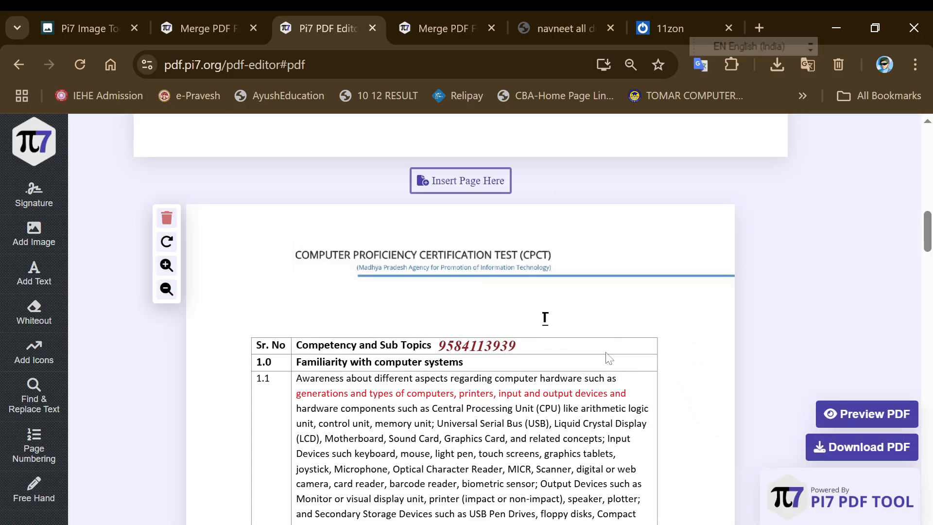
scroll(607, 359, "down", 9)
scroll(340, 388, "up", 8)
Place the YouTube icon, shrink it, and move it to the page's top right
left_click(34, 349)
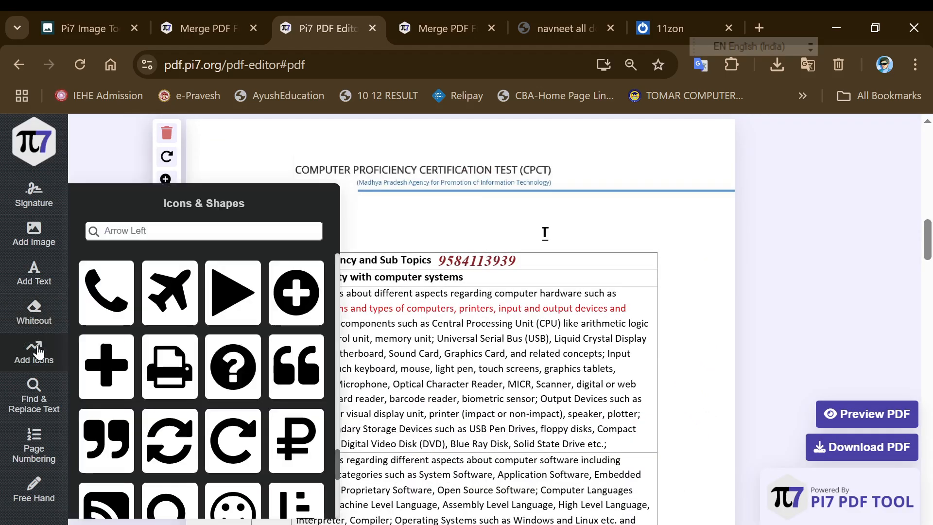
scroll(167, 357, "down", 10)
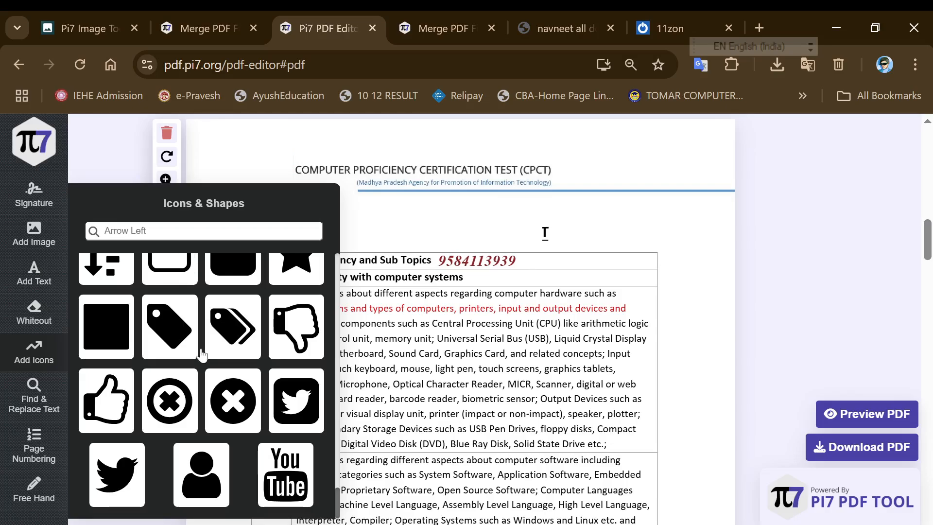
left_click(275, 476)
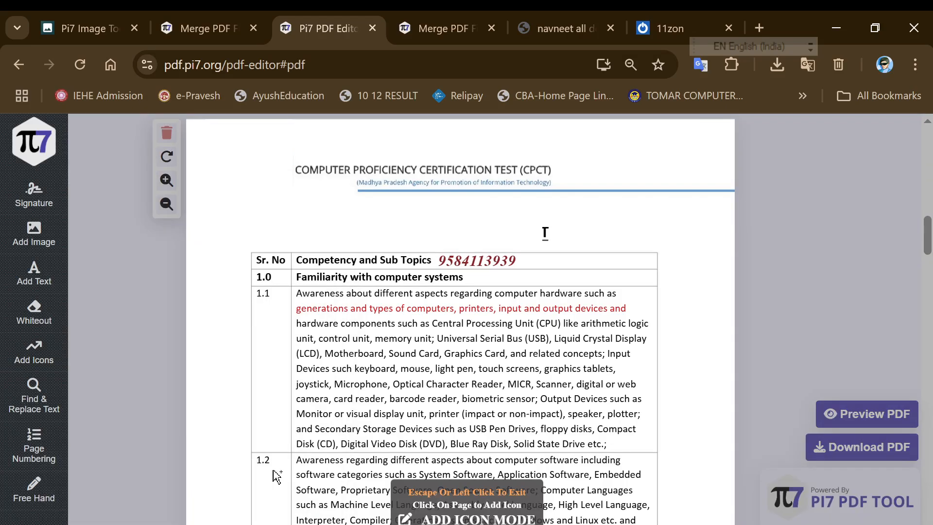
left_click(219, 161)
left_click_drag(344, 223, 544, 229)
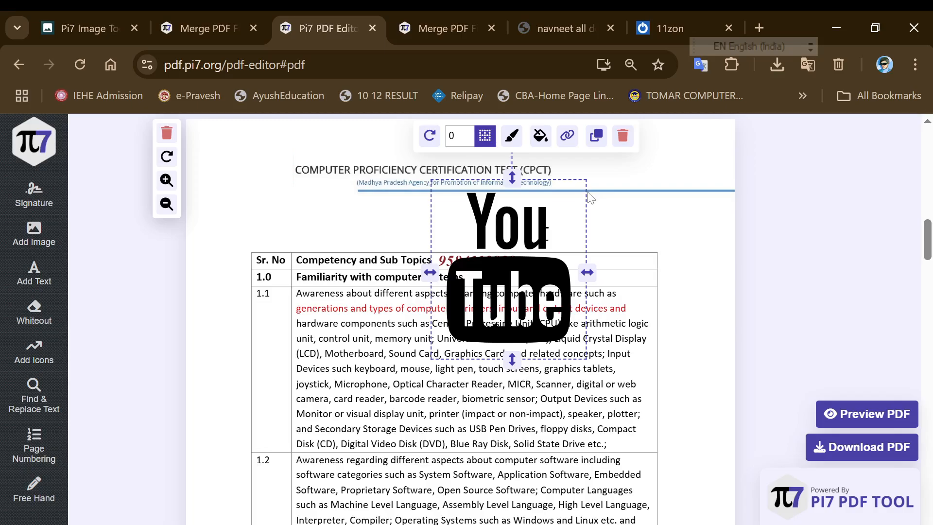
left_click_drag(512, 361, 634, 218)
left_click(293, 251)
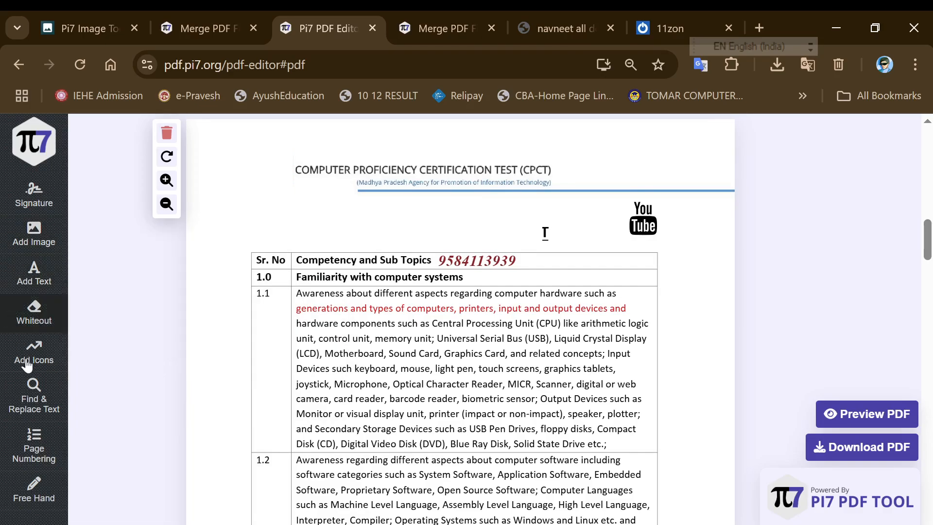
mouse_move(37, 367)
mouse_move(32, 411)
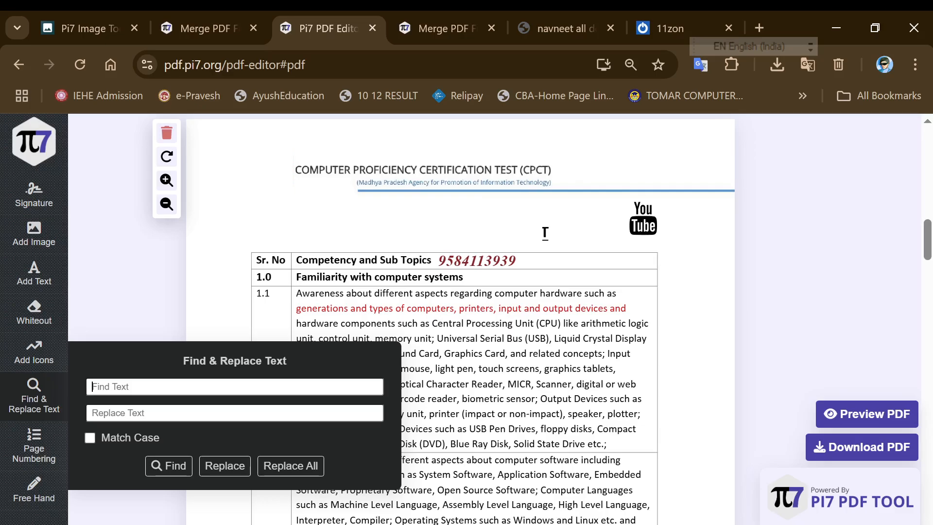
Replace every 'usb' in the page text with 'mobile' using Find & Replace
type("usb")
left_click(545, 233)
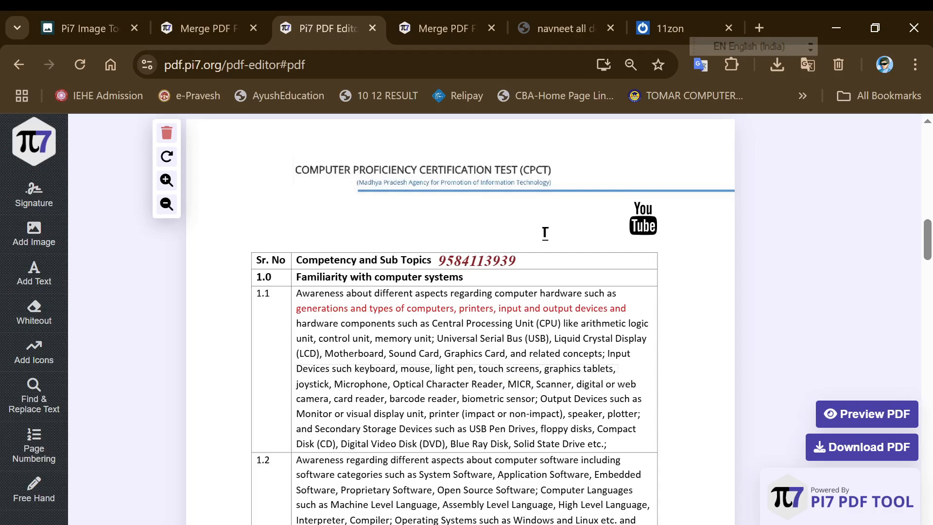
left_click(34, 396)
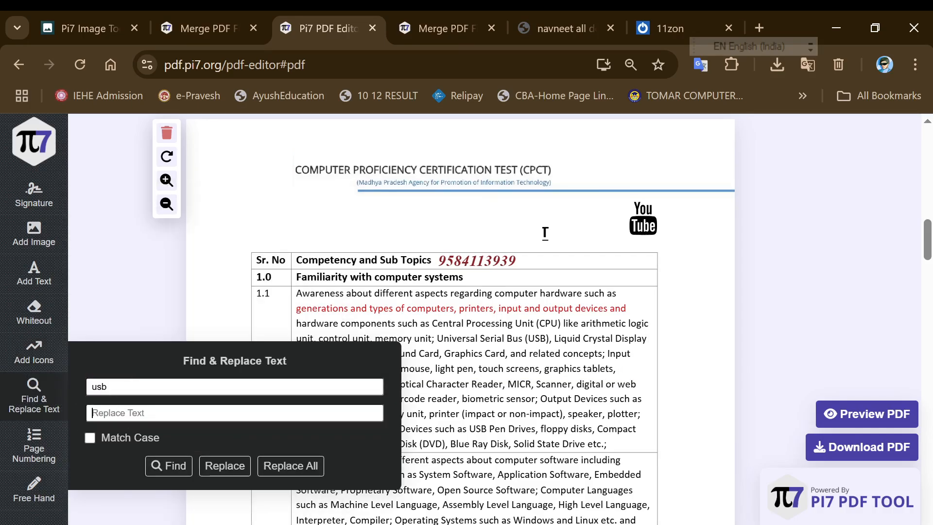
type("mobile")
left_click(273, 466)
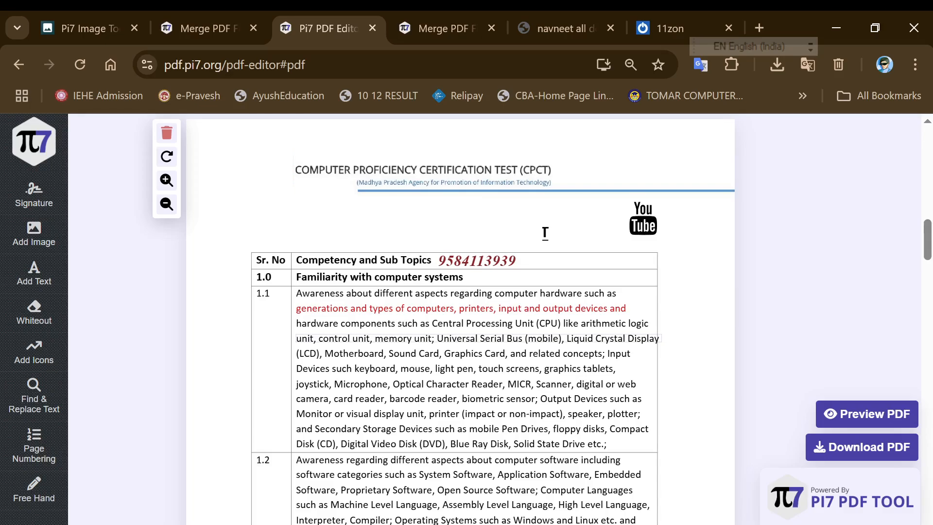
Position the page number at the top centre of the page
mouse_move(35, 449)
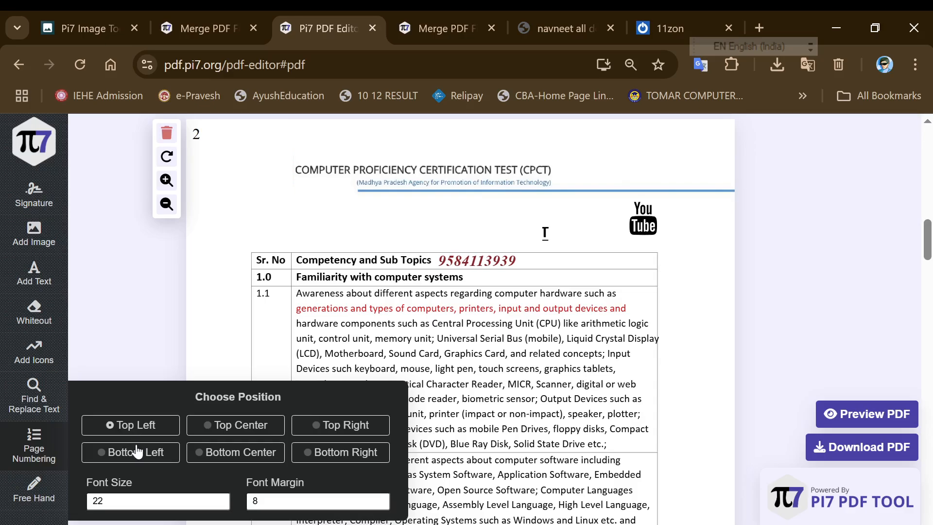
left_click(136, 449)
left_click(234, 451)
left_click(252, 427)
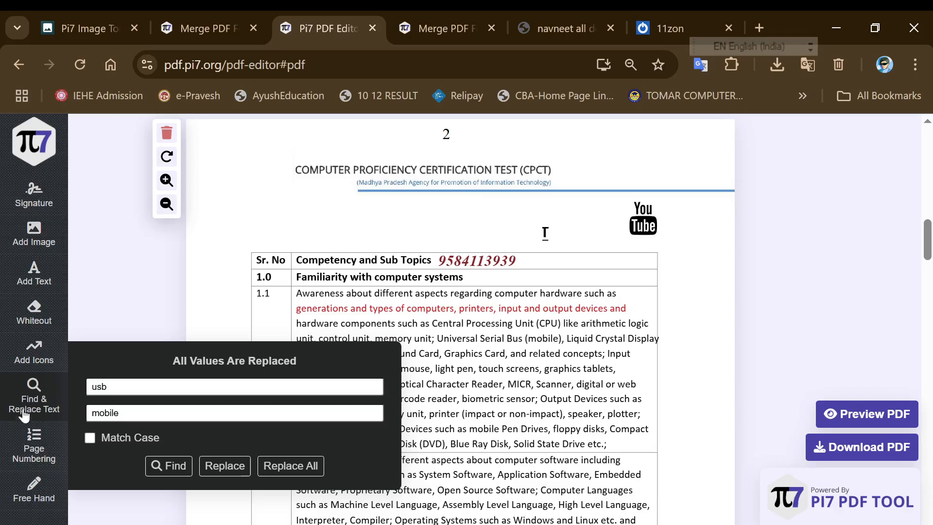
mouse_move(28, 450)
mouse_move(45, 498)
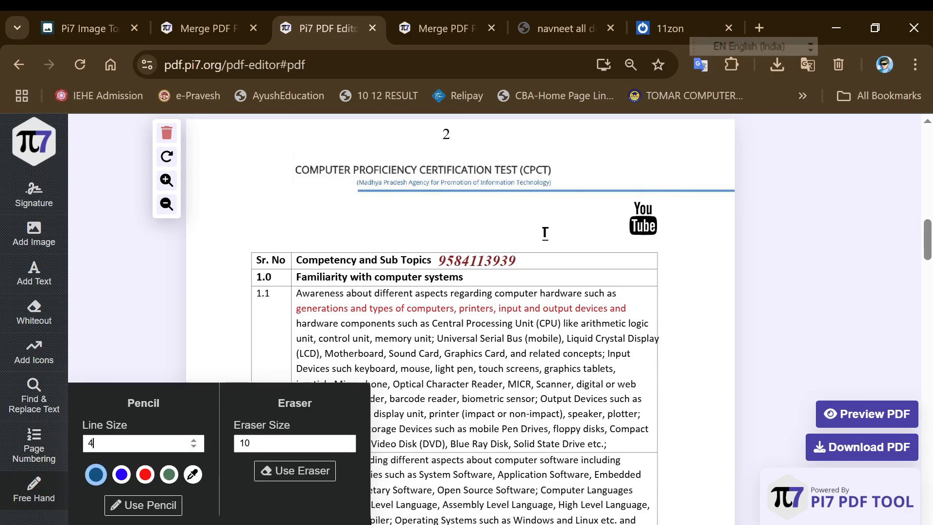
Draw red freehand loops and underlines across the syllabus table rows
left_click(144, 474)
left_click(150, 505)
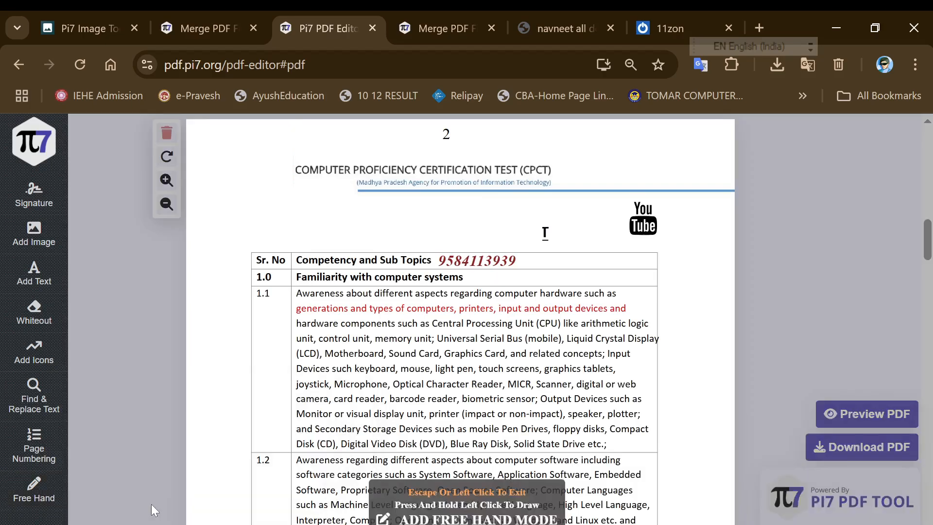
mouse_move(270, 353)
left_mouse_down()
mouse_move(379, 261)
mouse_move(470, 242)
left_mouse_up()
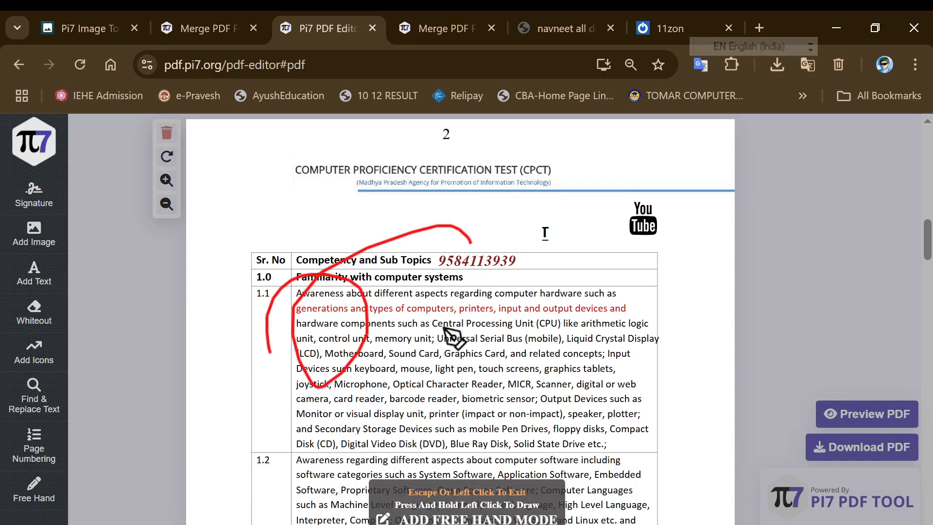
left_click_drag(443, 327, 510, 272)
left_click_drag(363, 282, 540, 277)
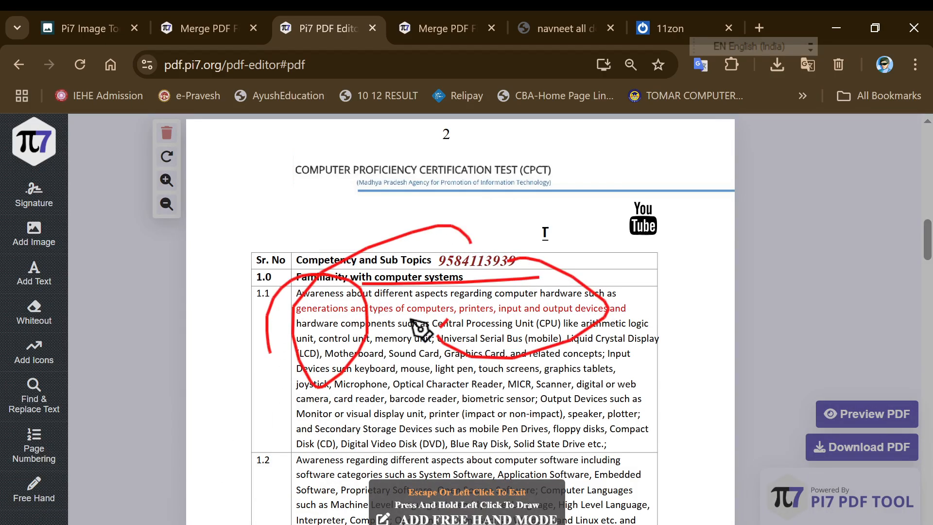
left_click_drag(405, 319, 596, 315)
left_click_drag(377, 382, 559, 380)
left_click_drag(403, 430, 585, 430)
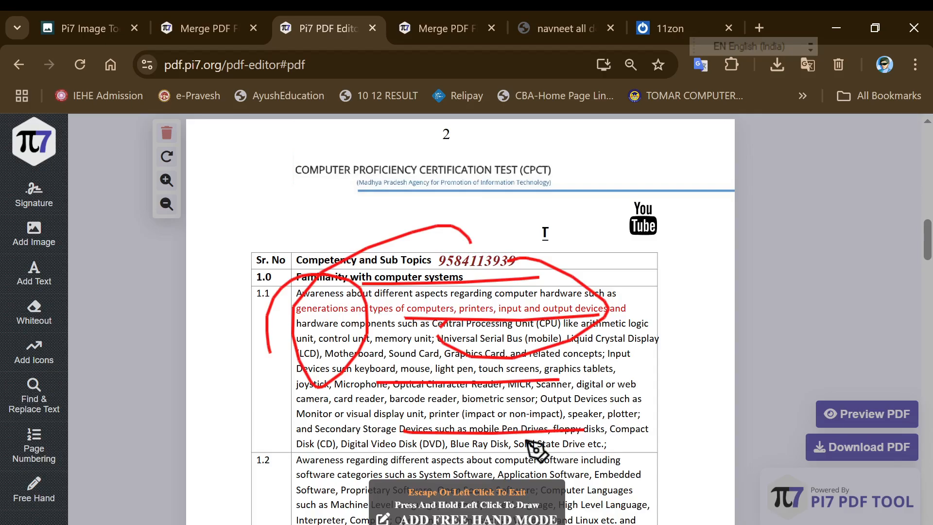
Set the eraser size to 13 and erase the red stroke near Competency
left_click(36, 488)
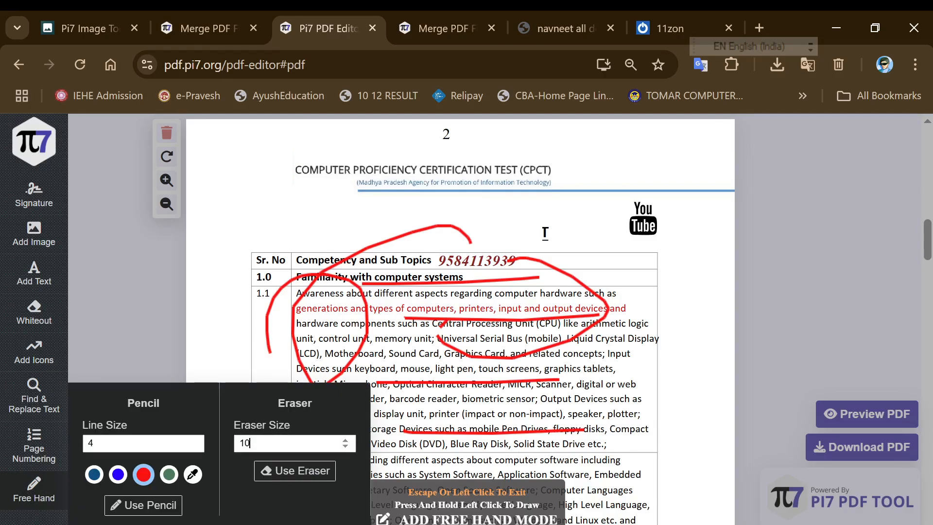
left_click(345, 439)
left_click(344, 439)
left_click(345, 439)
left_click(302, 471)
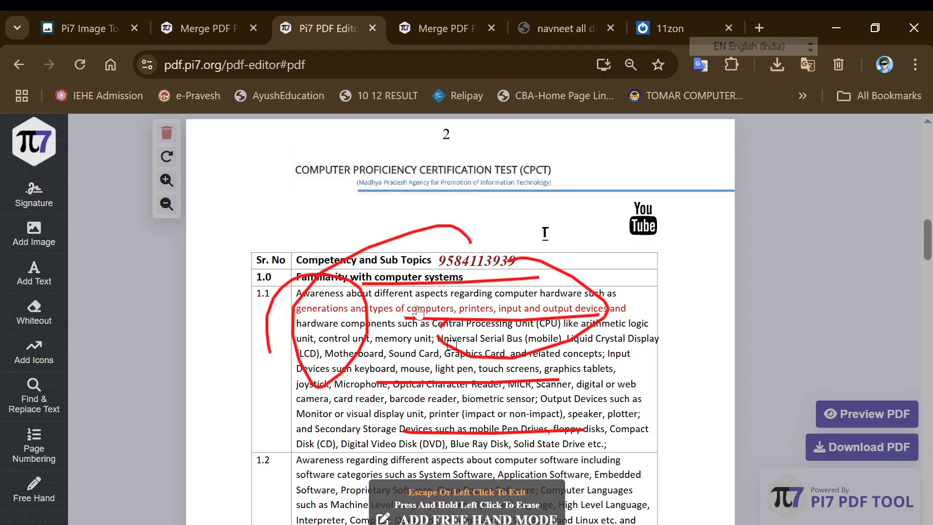
mouse_move(312, 224)
left_mouse_down()
mouse_move(340, 252)
mouse_move(410, 231)
left_mouse_up()
Erase the remaining red strokes around the table, then go to the Merge PDF page
left_click(6, 455)
left_click(30, 486)
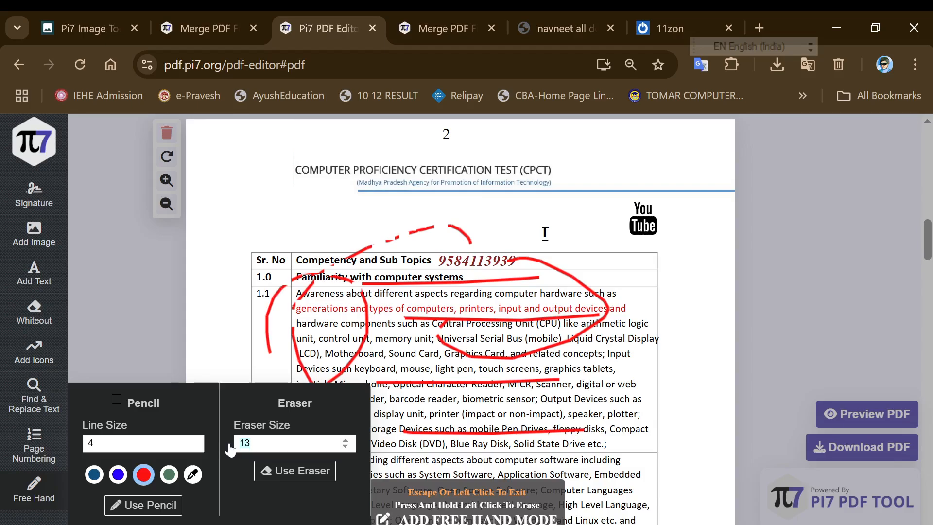
left_click(295, 471)
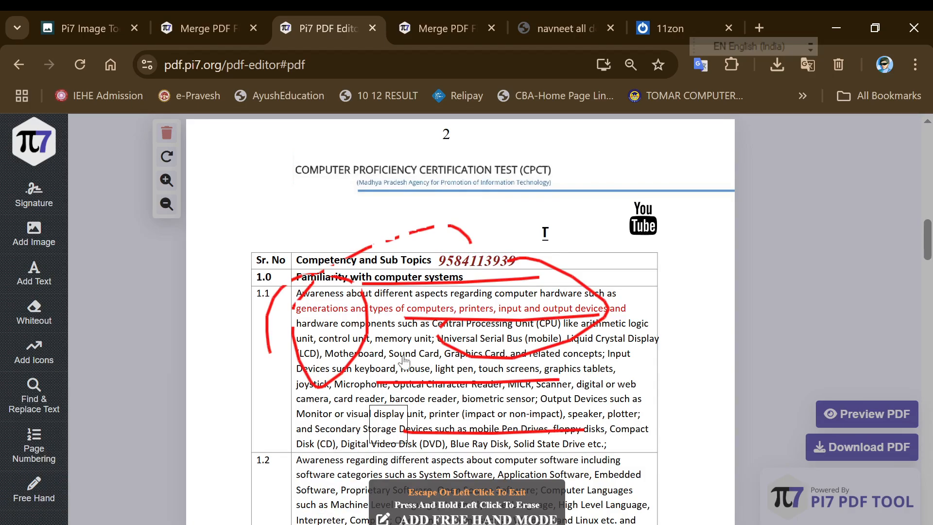
mouse_move(328, 293)
left_mouse_down()
mouse_move(357, 230)
mouse_move(223, 317)
mouse_move(401, 227)
mouse_move(548, 229)
mouse_move(508, 277)
mouse_move(425, 281)
mouse_move(540, 267)
mouse_move(514, 323)
mouse_move(559, 323)
mouse_move(578, 289)
mouse_move(354, 383)
mouse_move(558, 374)
mouse_move(315, 383)
mouse_move(596, 429)
left_mouse_up()
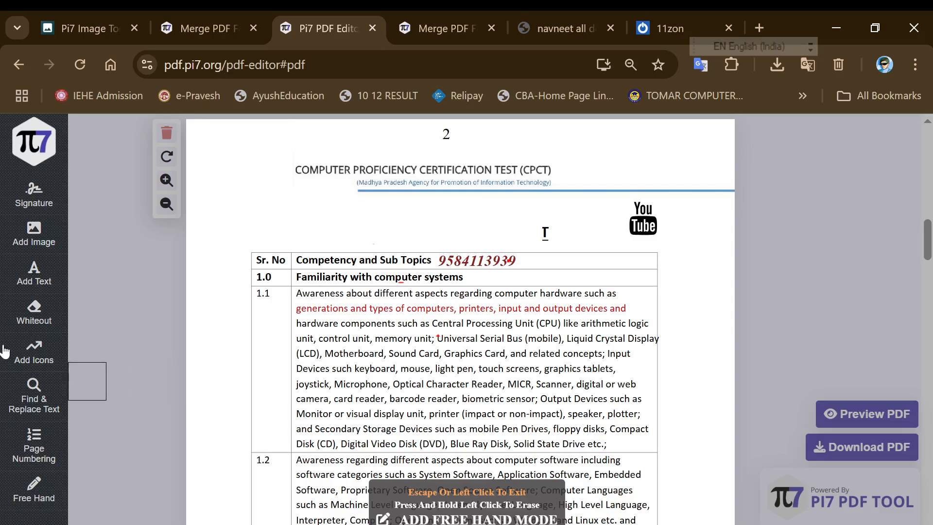
left_click(42, 466)
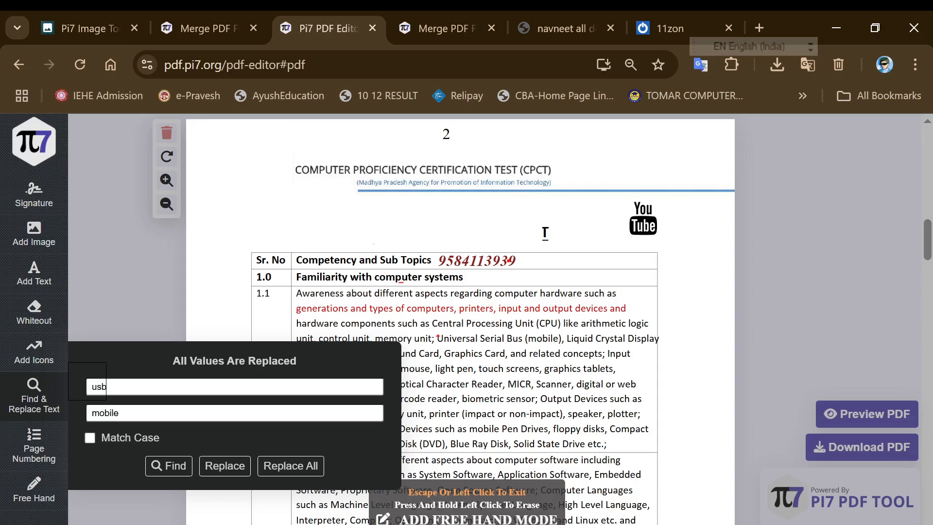
left_click(191, 27)
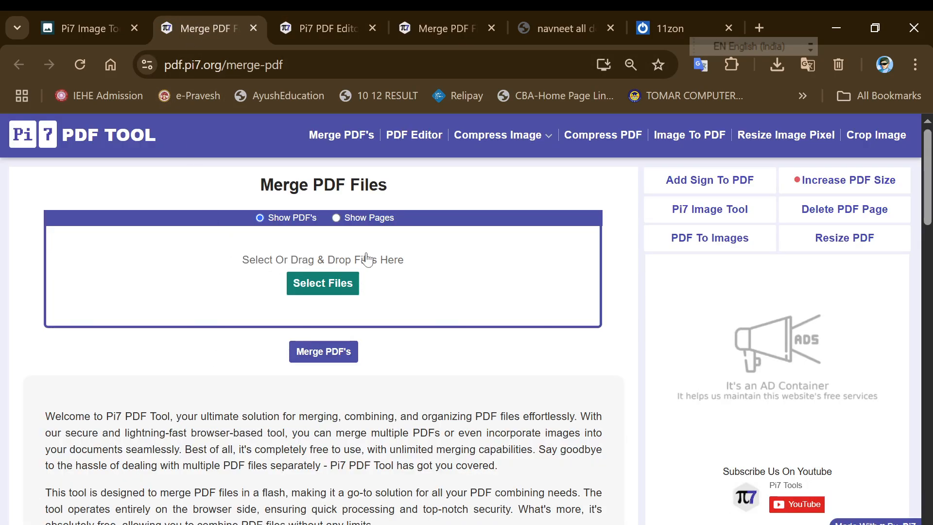
mouse_move(471, 139)
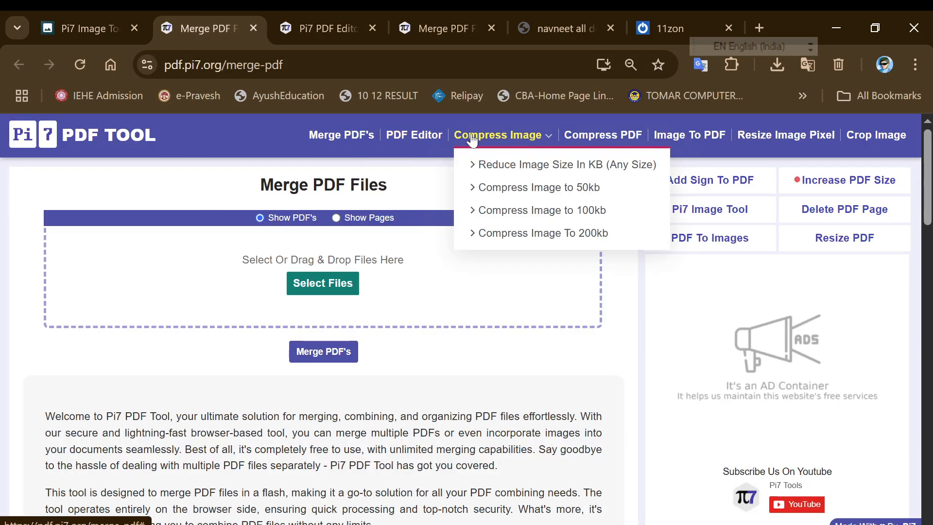
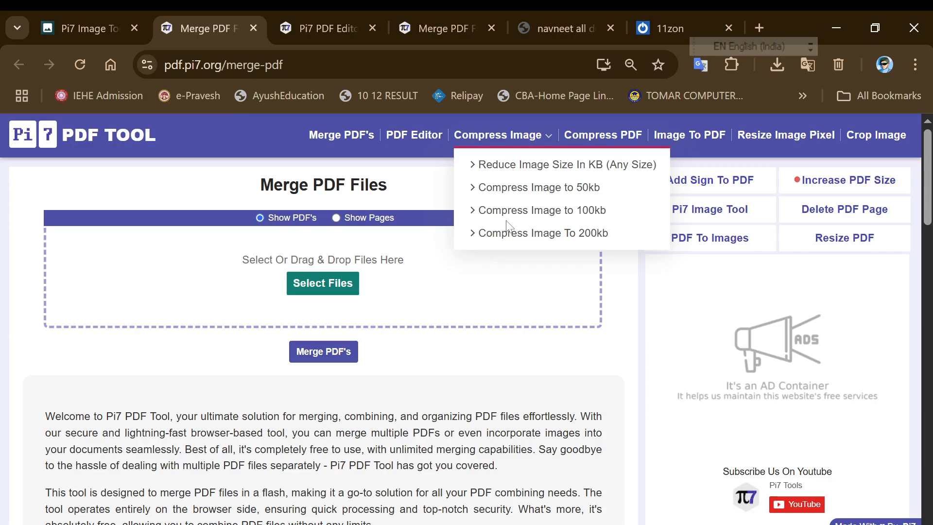
Load pdfjoiner.pdf (1.4MB) from Downloads into the Resize PDF In KB page
left_click(593, 134)
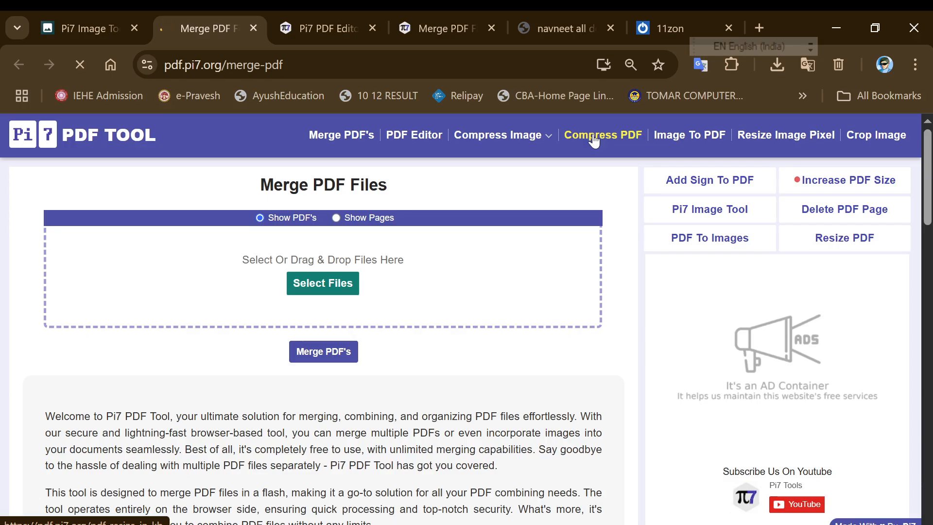
left_click(593, 139)
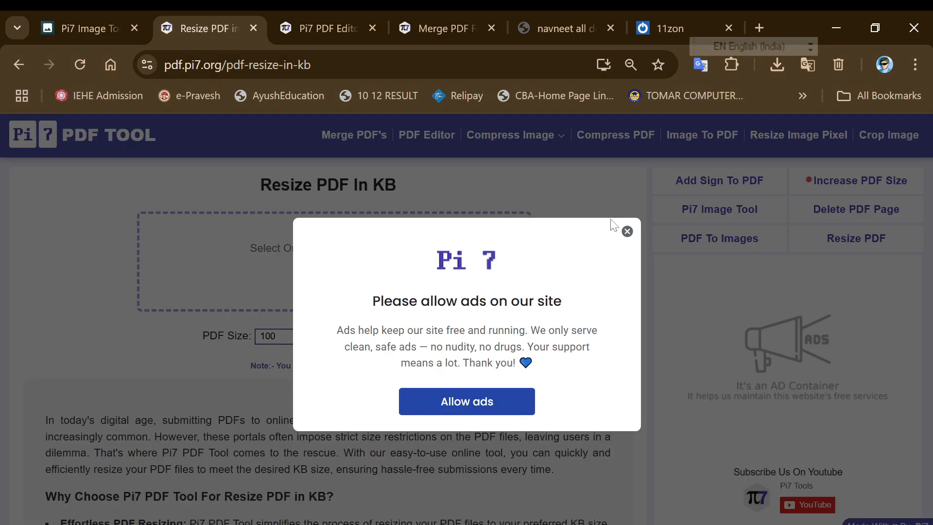
left_click(627, 231)
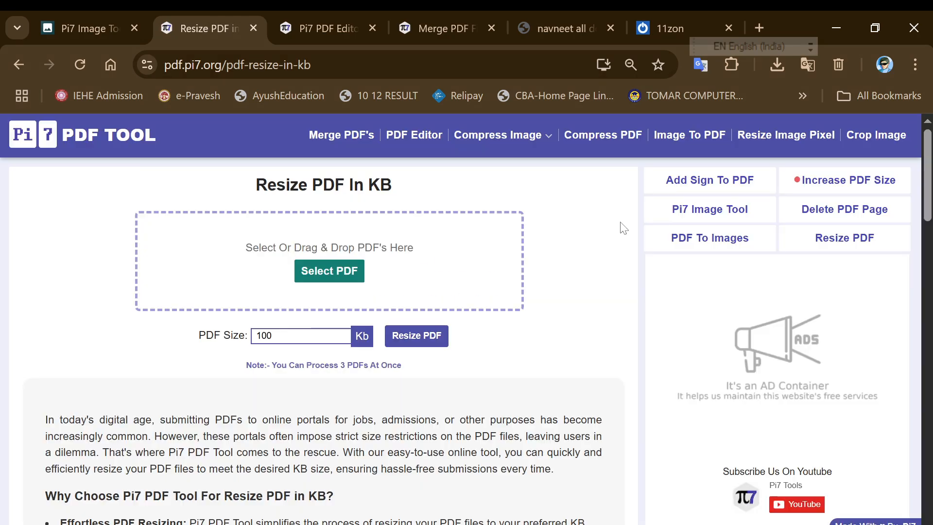
left_click(333, 262)
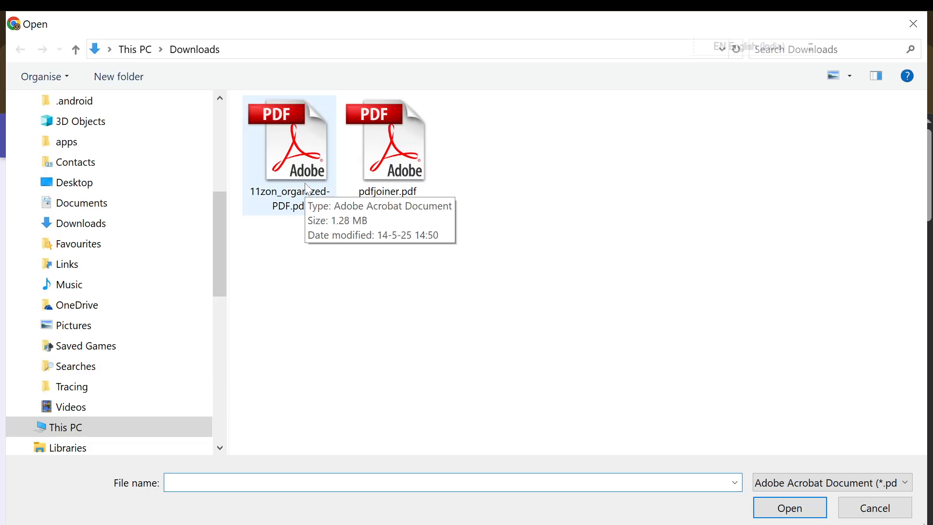
double_click(382, 179)
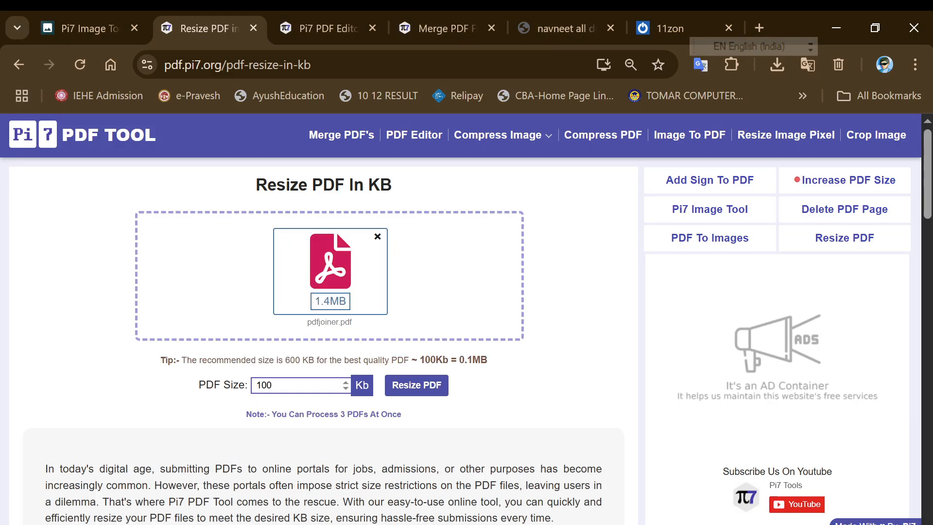
Compress the PDF to 96 KB and download it renamed as 10.pdf
left_click(404, 389)
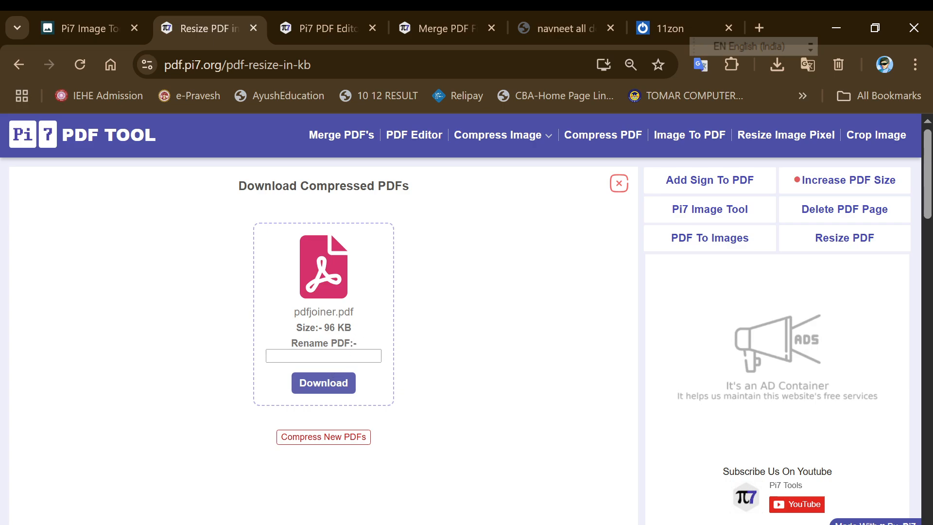
left_click(335, 356)
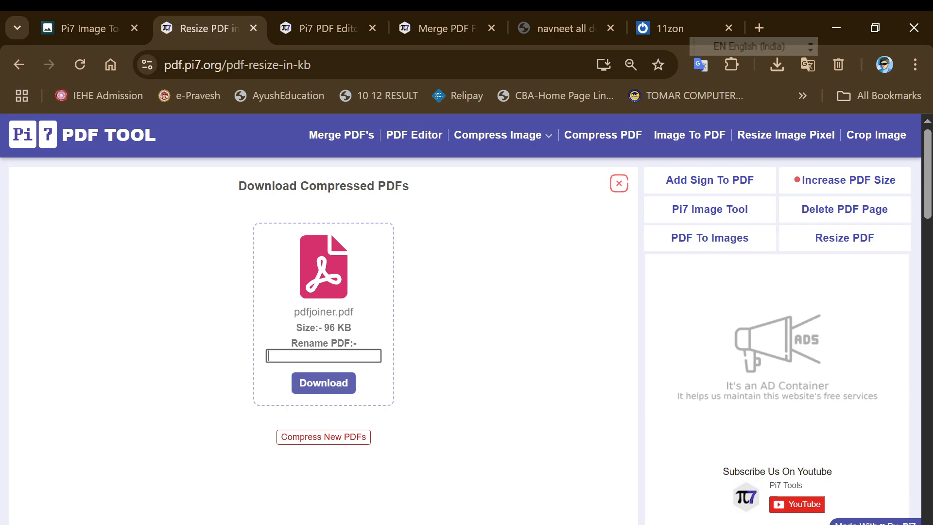
type("10")
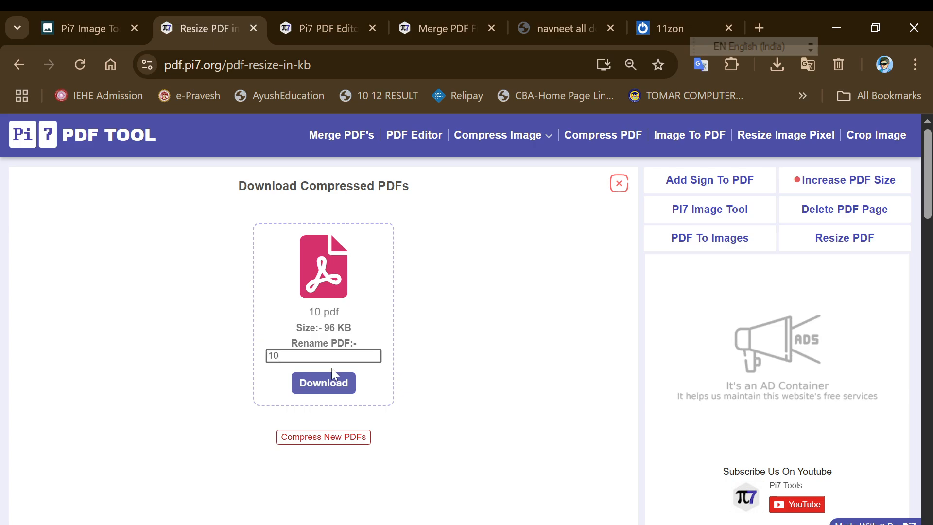
left_click(326, 383)
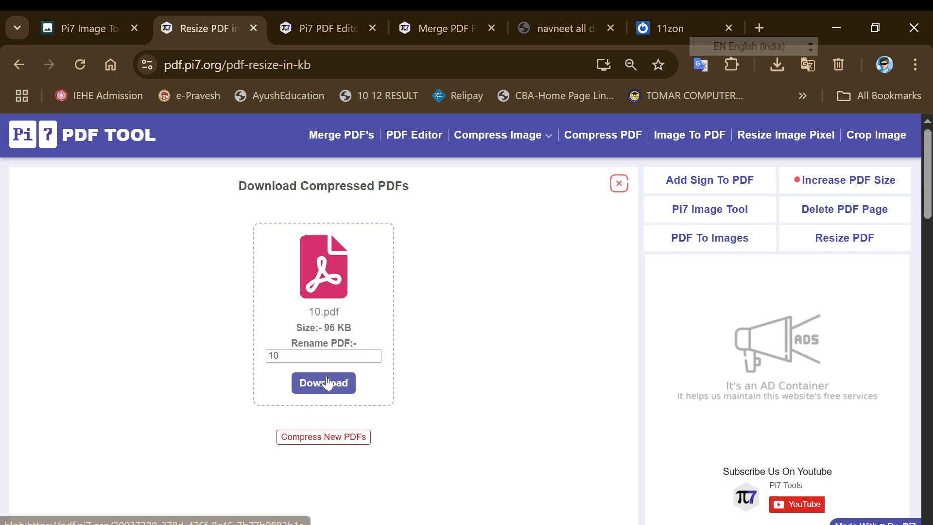
Show the downloaded 10.pdf in the Documents folder, then return to Chrome
left_click(777, 64)
left_click(714, 138)
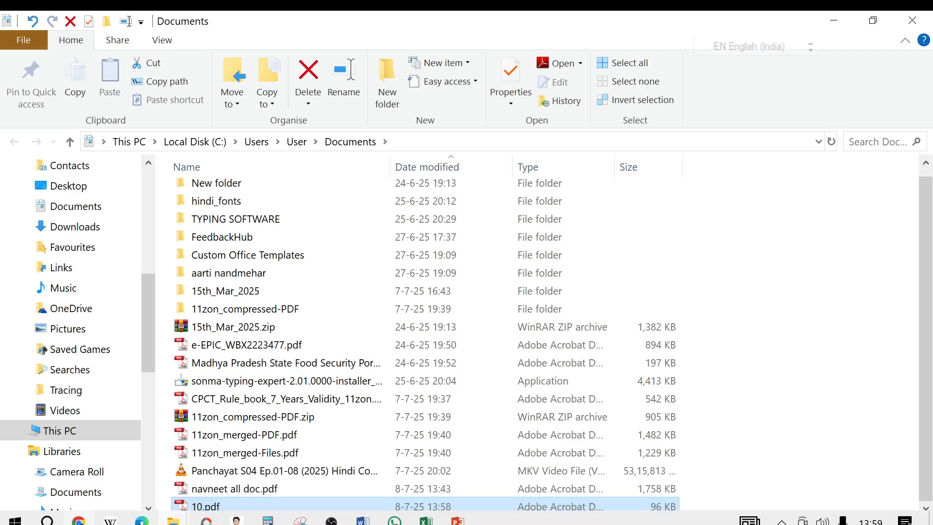
left_click(78, 521)
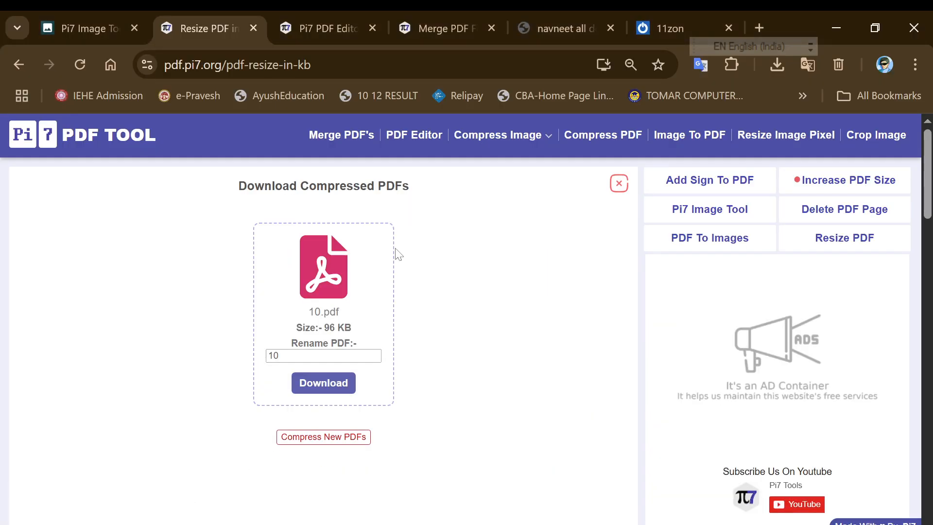
Reopen the Compress PDF page and load 11zon_organized-PDF.pdf (1.3MB)
left_click(27, 67)
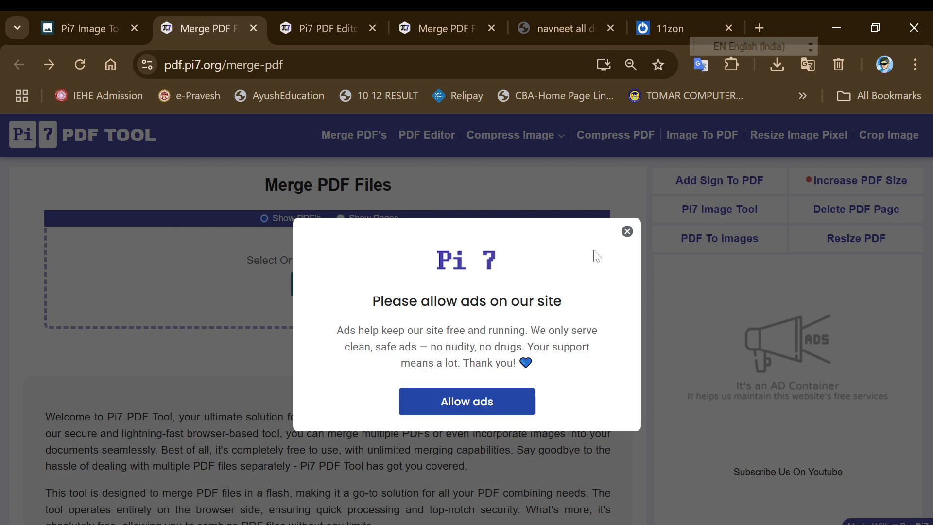
left_click(627, 231)
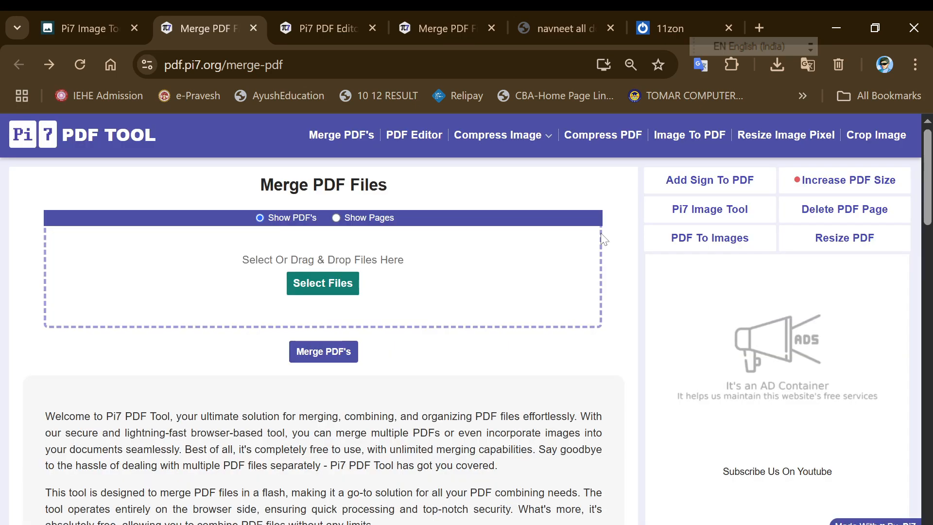
left_click(589, 141)
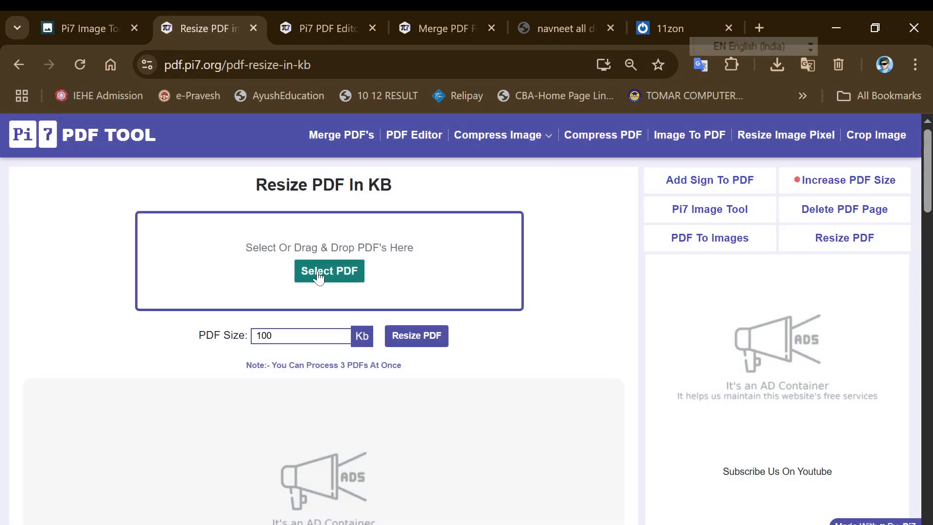
left_click(317, 271)
double_click(335, 192)
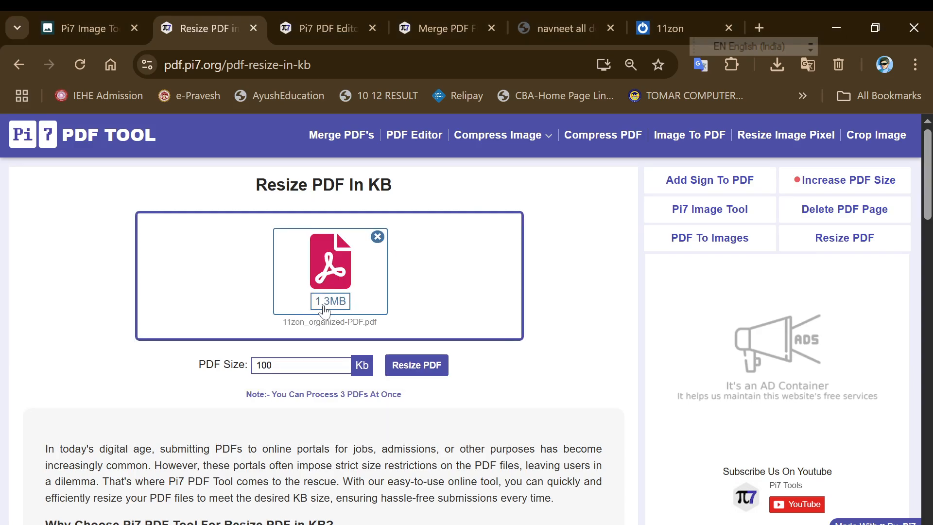
Set the target PDF size to 500 KB and compress it to 496 KB
double_click(311, 363)
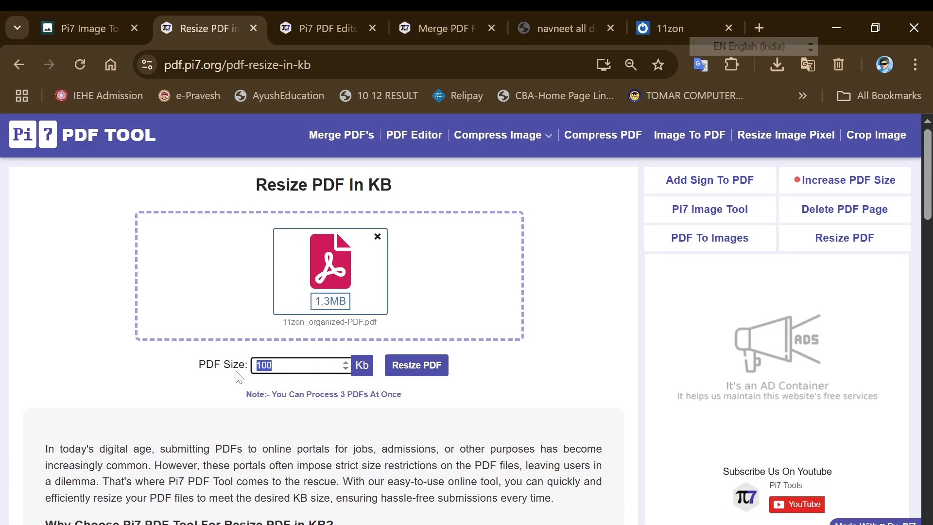
type("500")
left_click(397, 370)
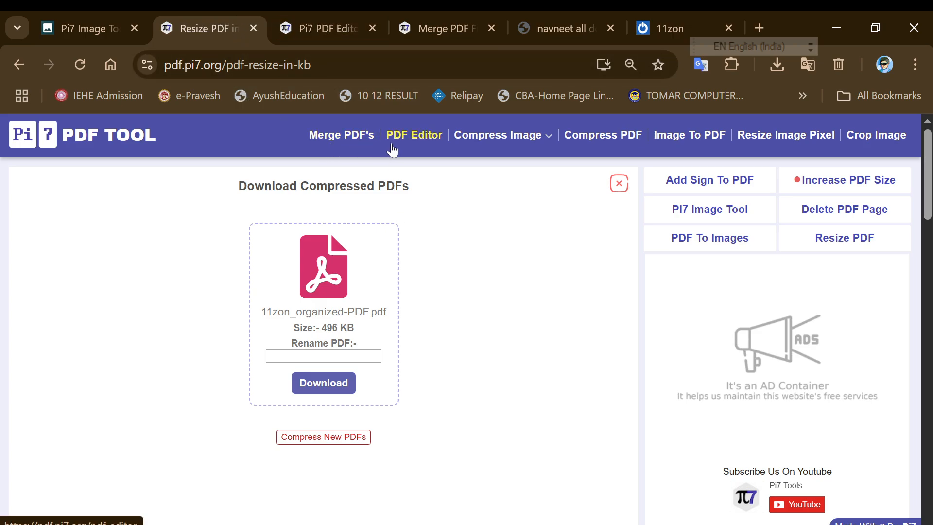
Open the Image To PDF tool and add PIC.jpg from Downloads
mouse_move(515, 151)
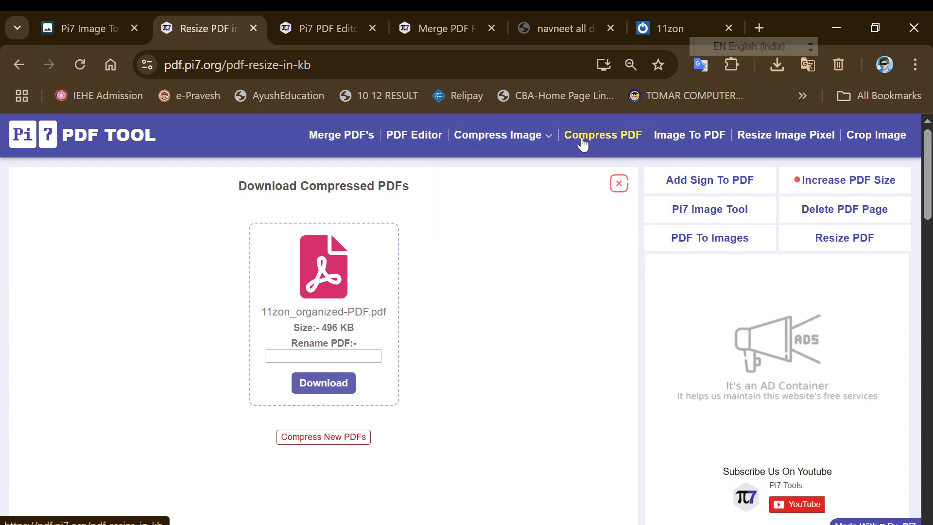
left_click(664, 141)
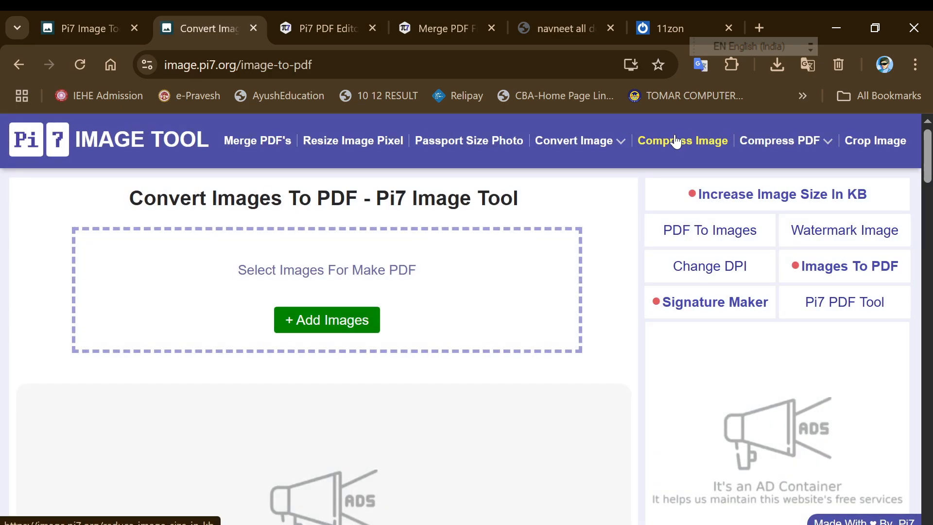
left_click(353, 319)
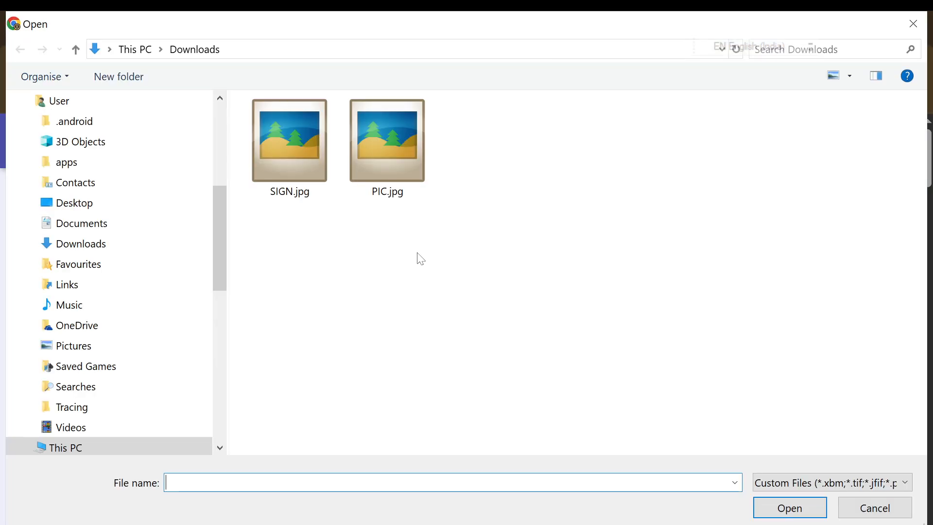
double_click(408, 176)
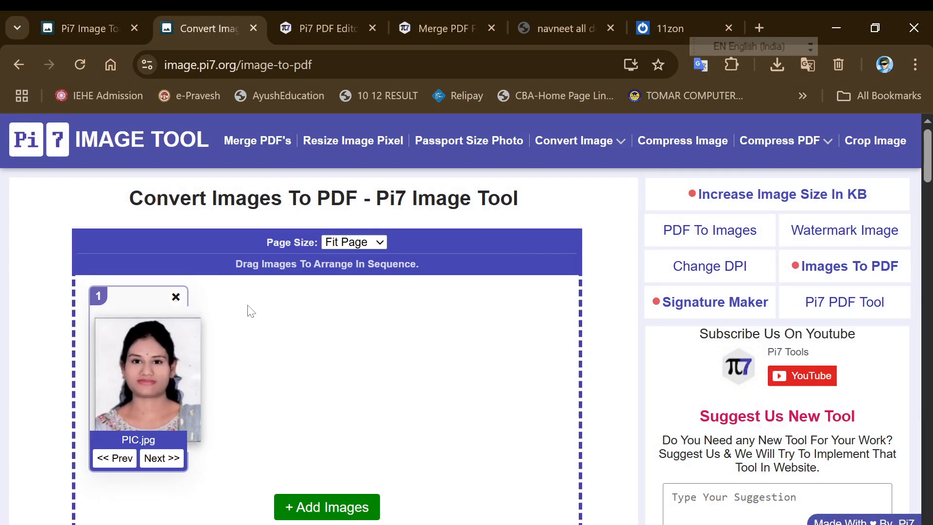
Add SIGN.jpg from Downloads as the second image
scroll(252, 310, "down", 3)
left_click(318, 343)
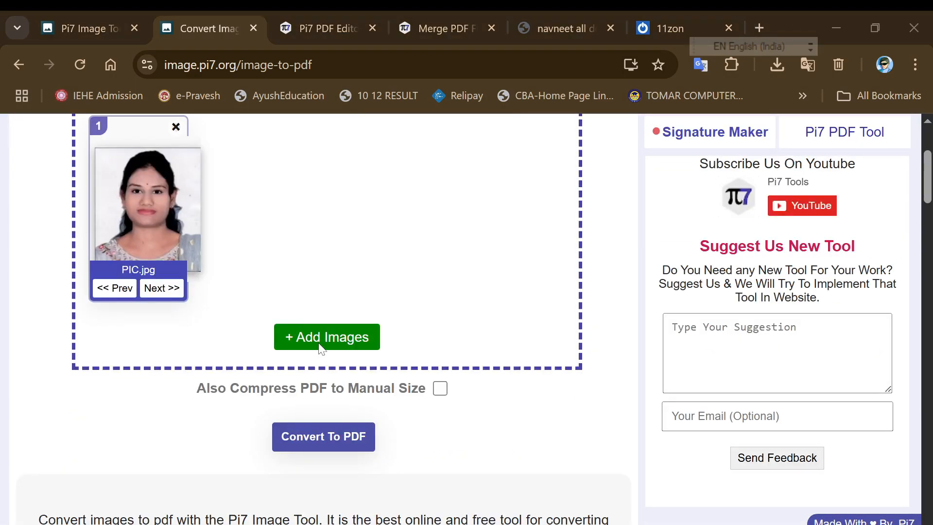
left_click(289, 204)
double_click(298, 167)
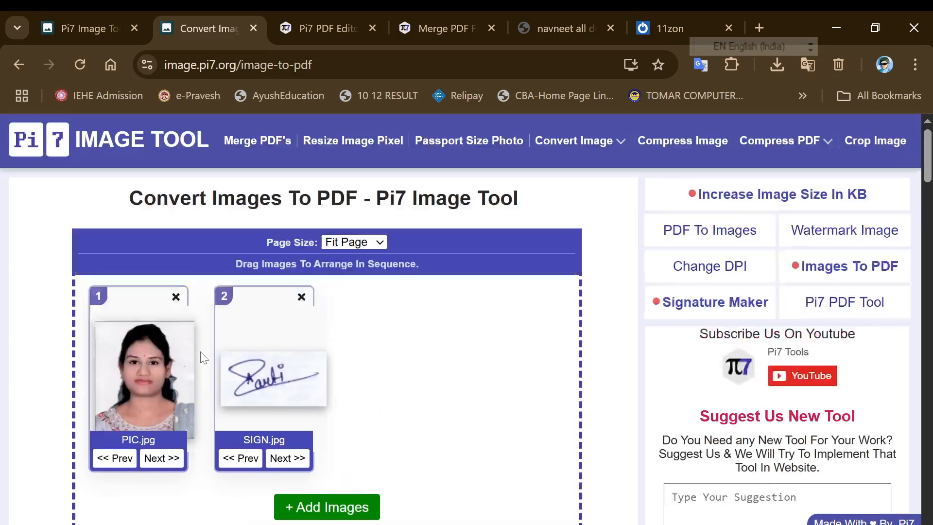
scroll(218, 359, "up", 3)
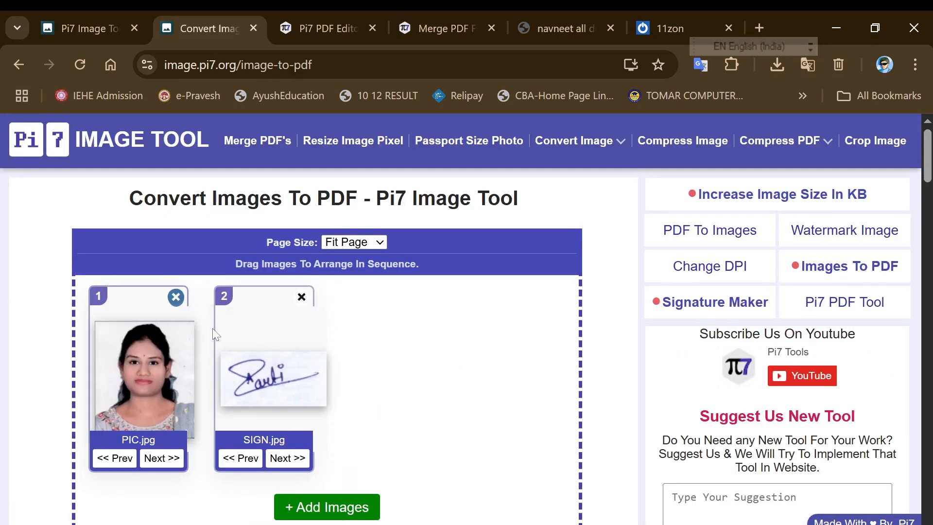
left_click(352, 244)
left_click(347, 280)
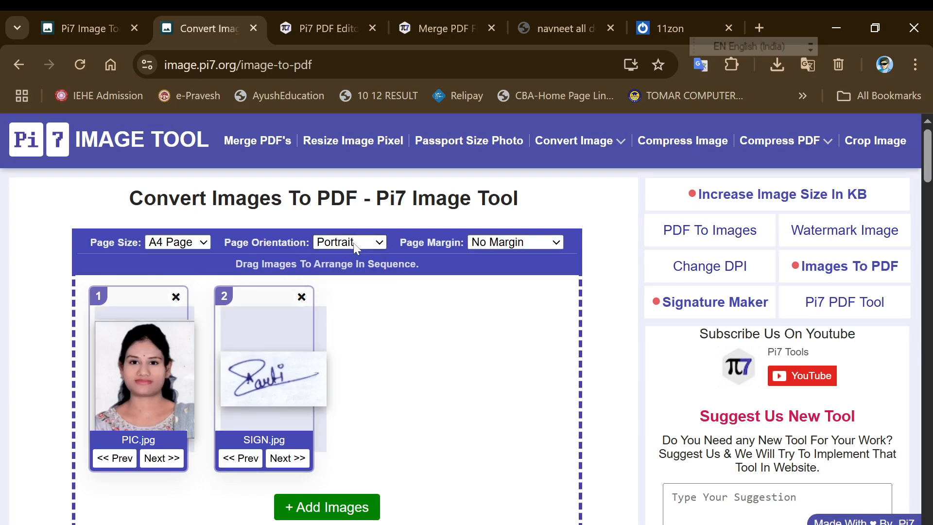
left_click(354, 243)
left_click(354, 281)
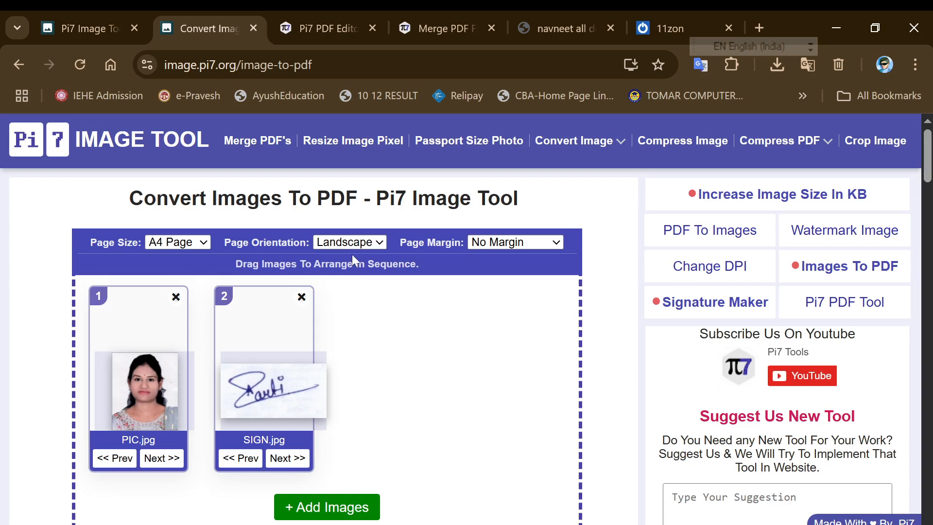
left_click(515, 246)
left_click(513, 281)
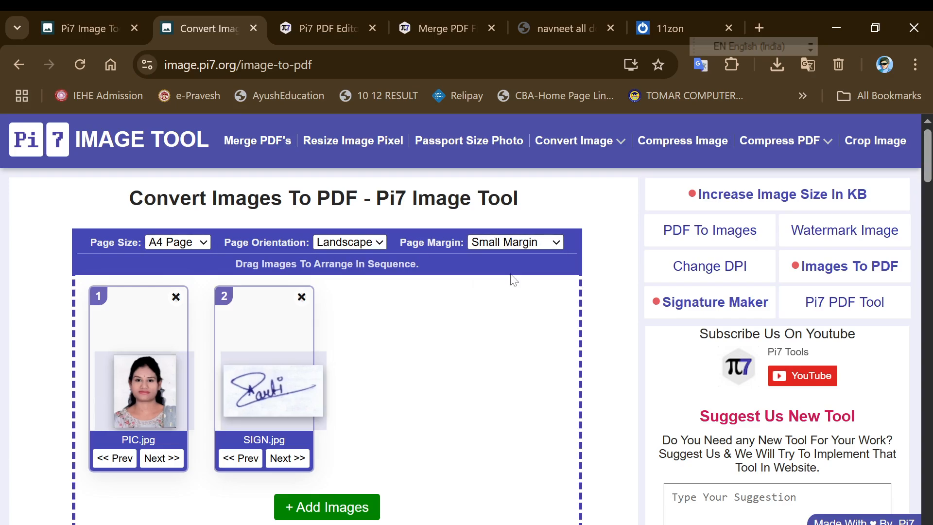
left_click(504, 243)
left_click(503, 299)
left_click(501, 244)
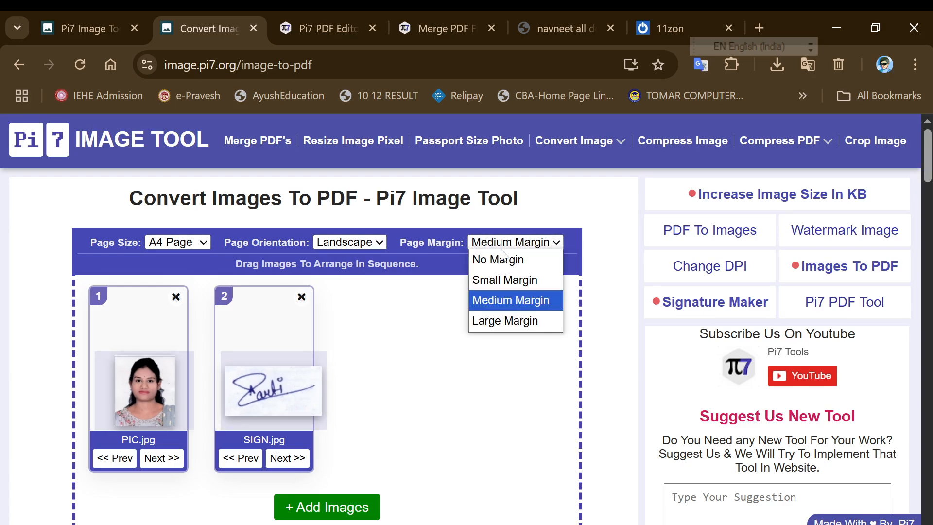
left_click(505, 320)
left_click(343, 242)
left_click(337, 258)
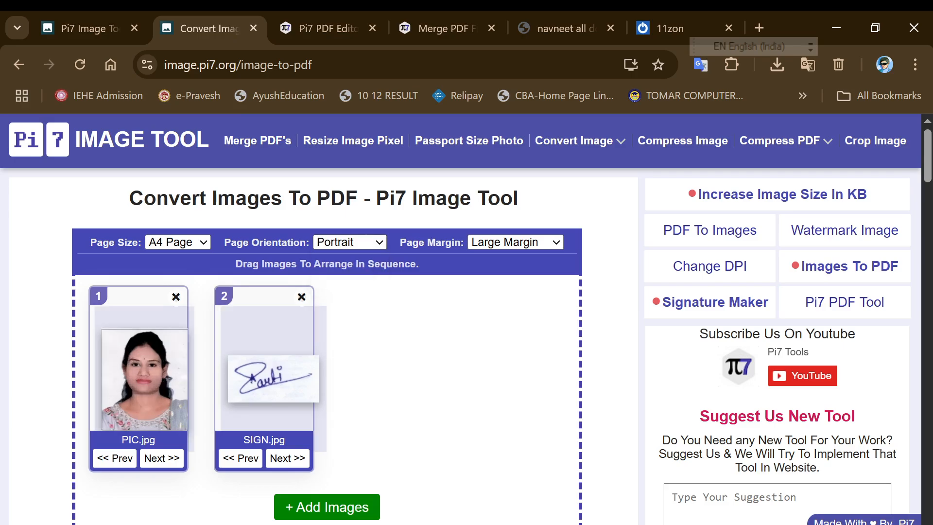
left_click(177, 242)
left_click(173, 298)
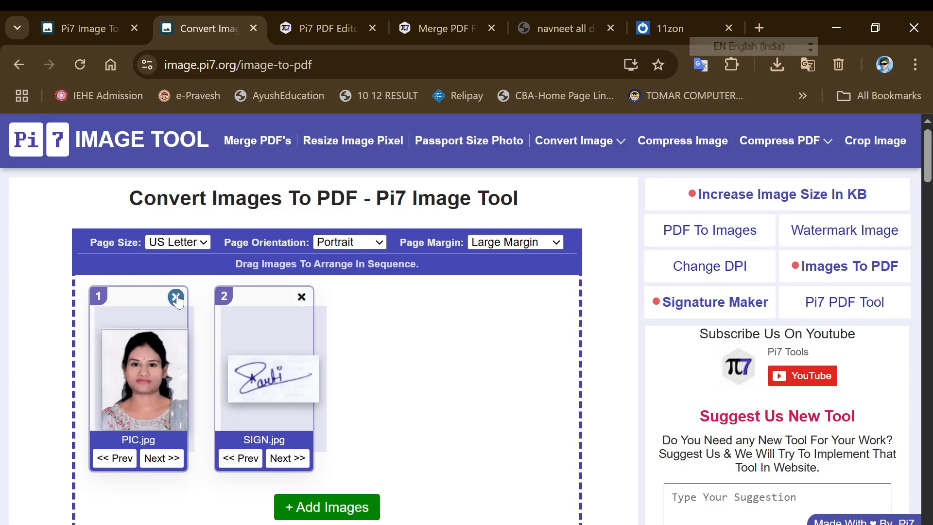
left_click(176, 245)
left_click(175, 257)
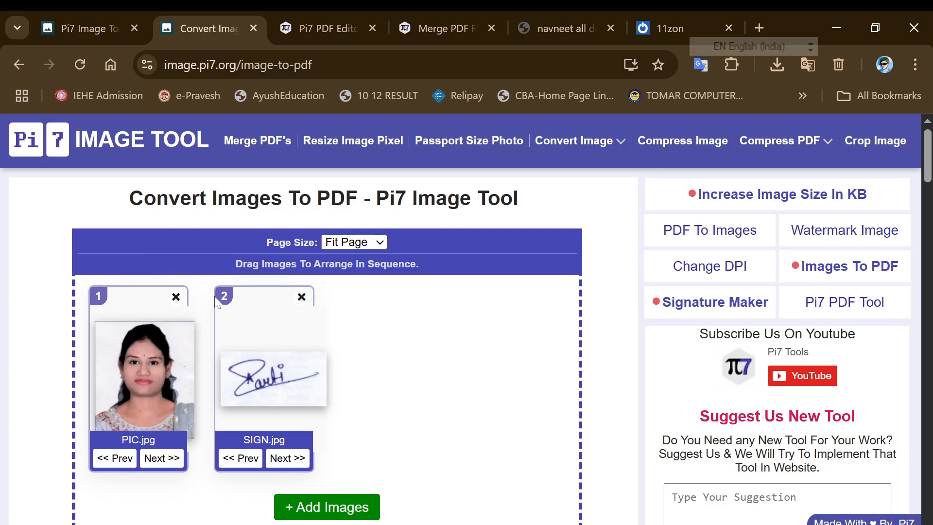
Put SIGN.jpg before PIC.jpg, add a third Desktop photo, and enable Also Compress PDF
scroll(214, 296, "down", 3)
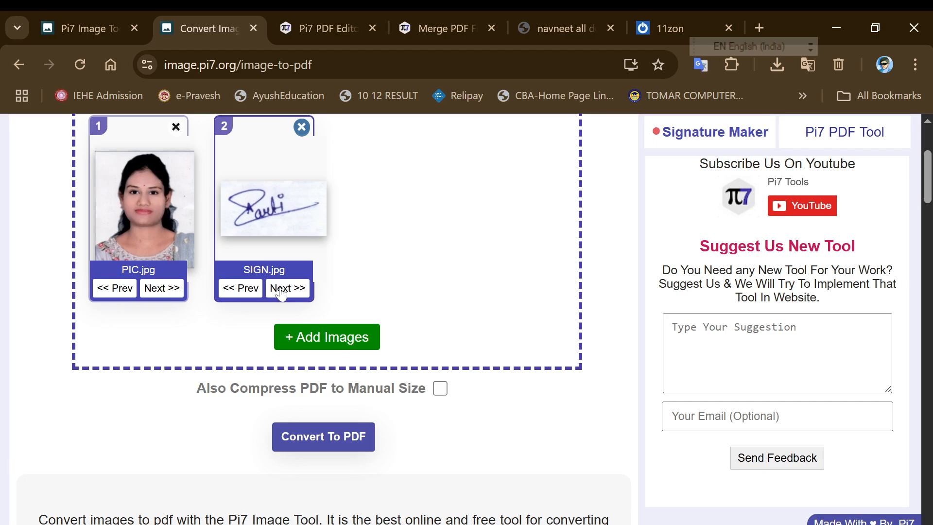
left_click(257, 292)
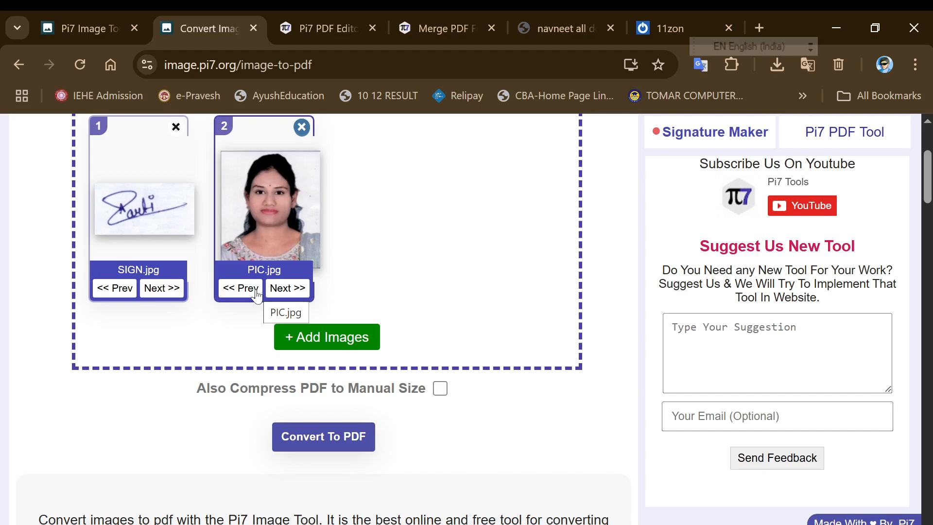
left_click(350, 344)
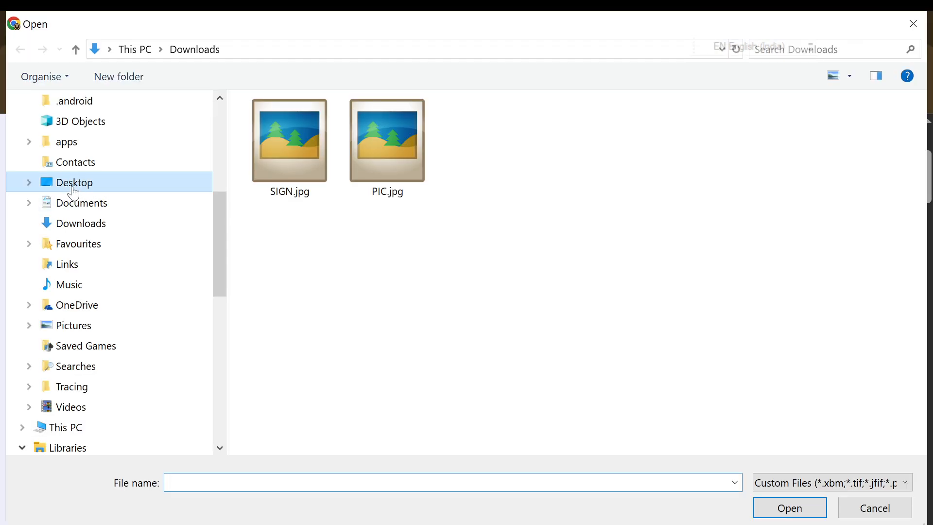
left_click(74, 183)
double_click(294, 144)
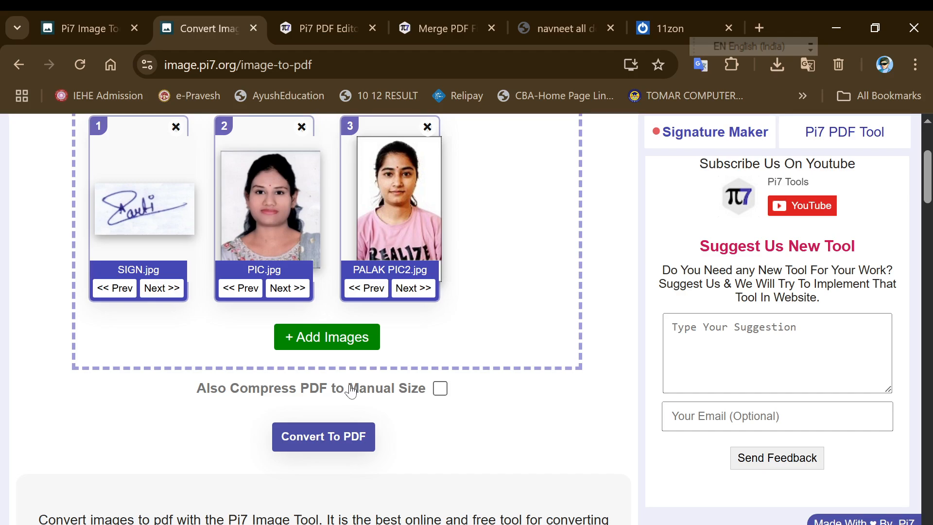
left_click(440, 388)
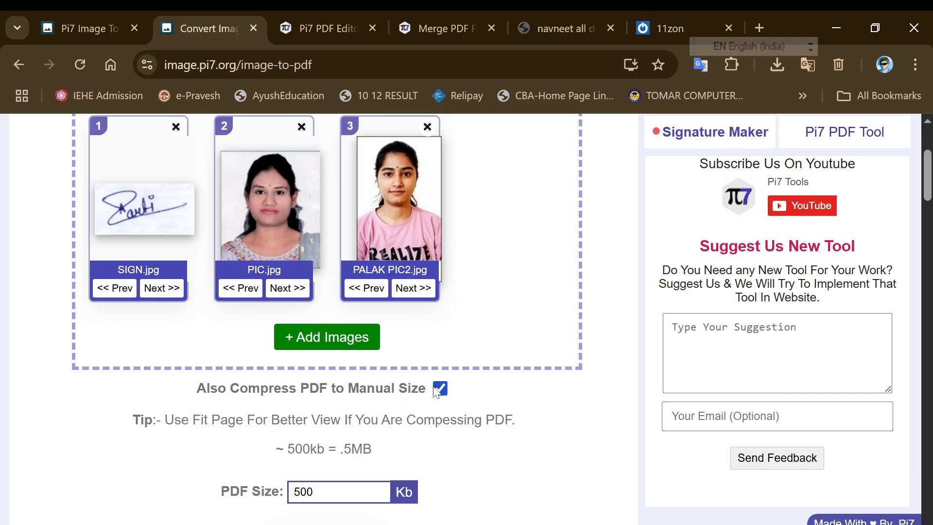
Set the PDF size target to 100 Kb and convert the three images into a 55 KB PDF
left_click(333, 486)
key("BackSpace")
key("BackSpace")
key("BackSpace")
type("10")
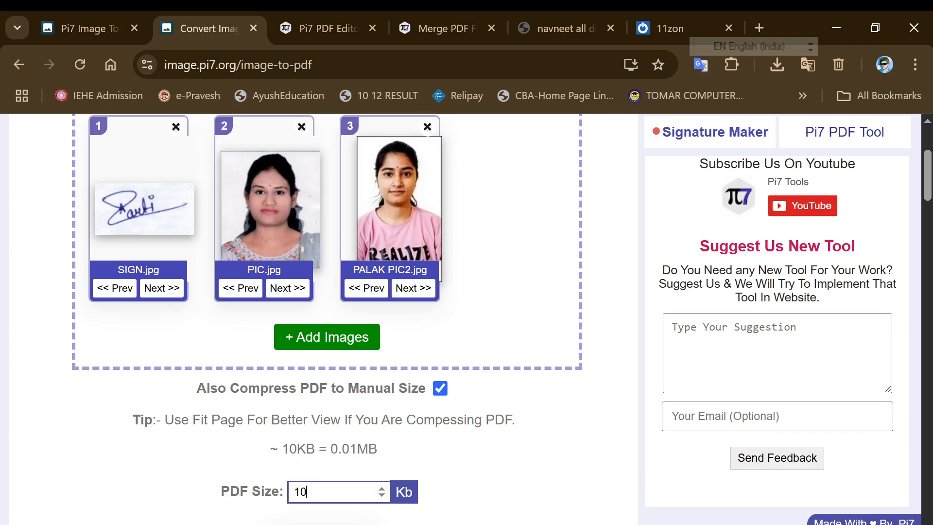
type("0")
scroll(262, 459, "down", 2)
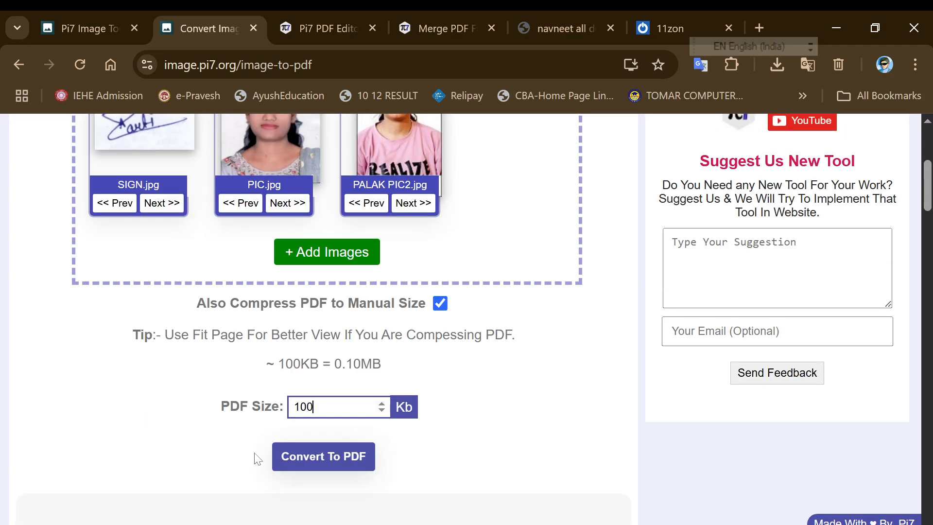
left_click(312, 457)
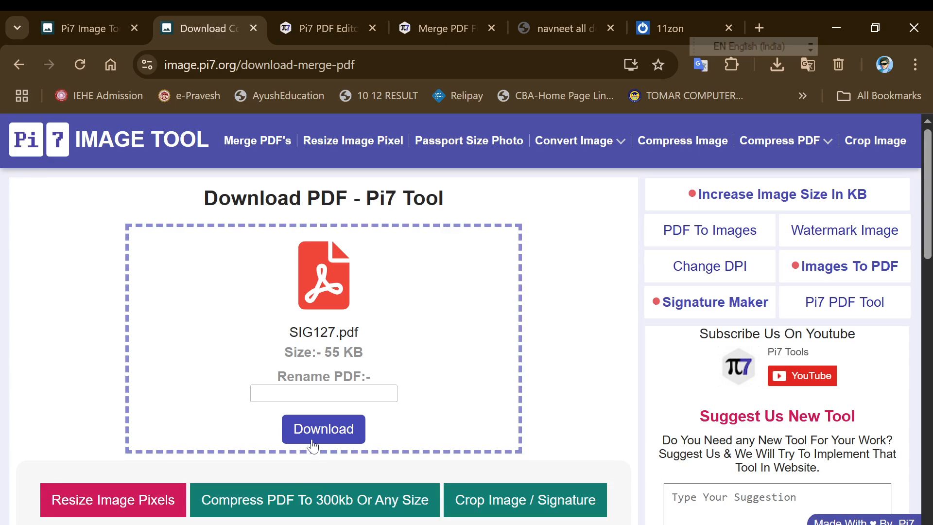
Rename the PDF to pic.pdf, download it, and confirm it finished at 54.6 KB
left_click(324, 393)
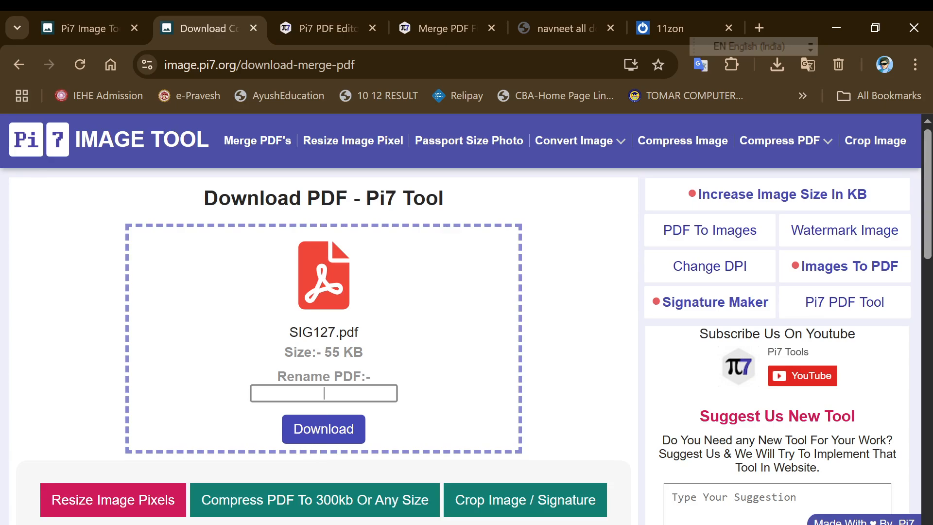
type("pic")
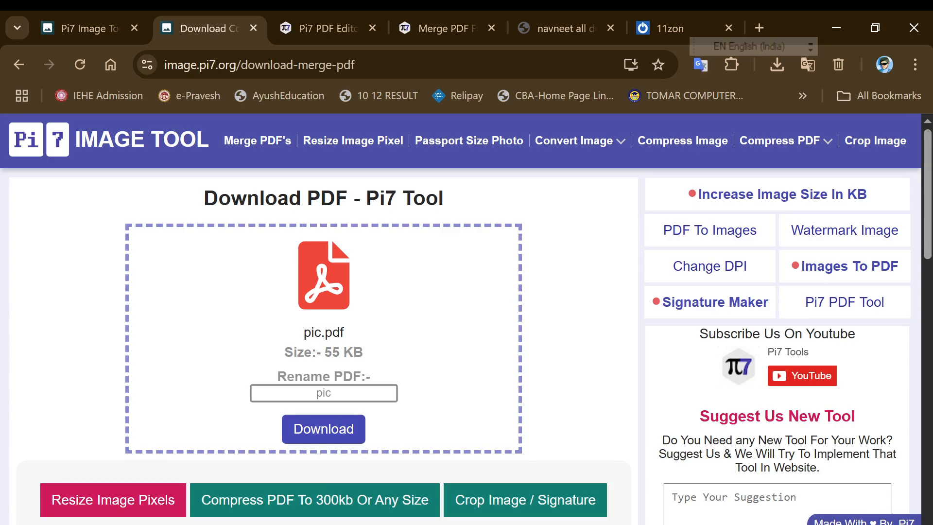
left_click(315, 429)
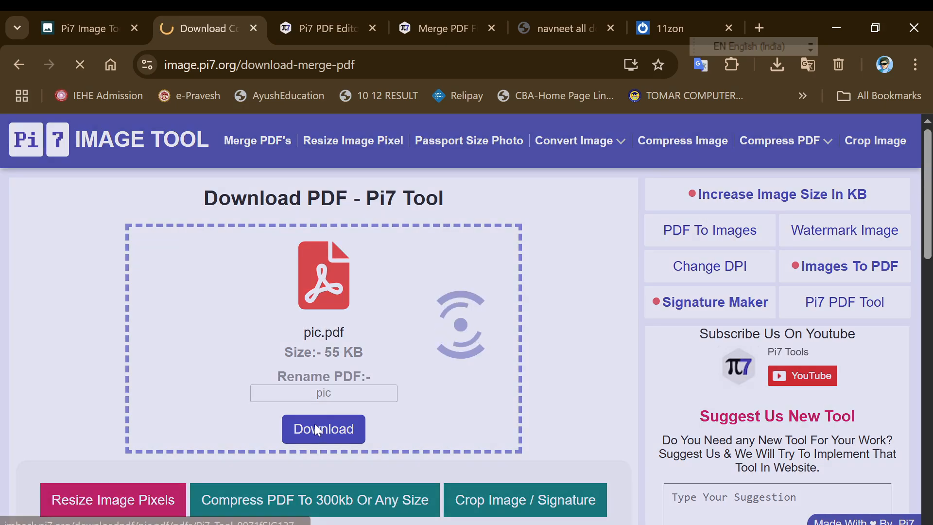
left_click(772, 65)
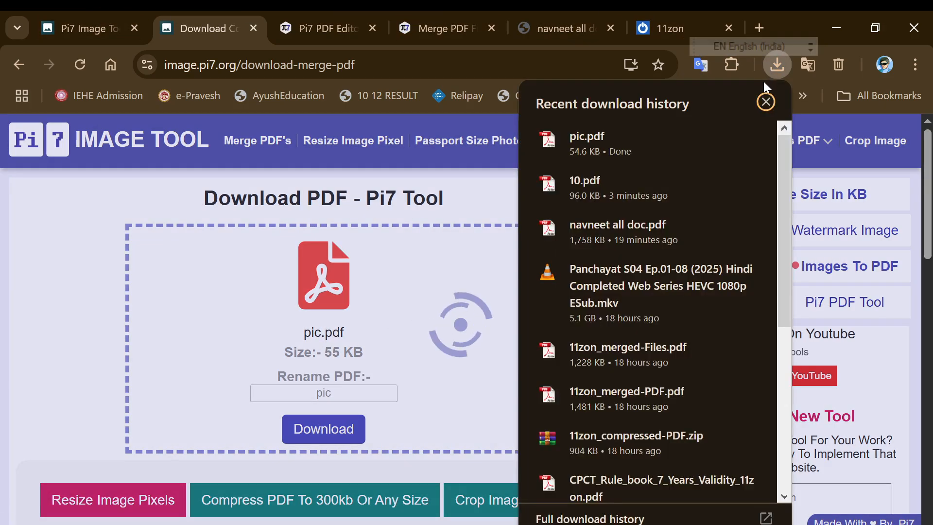
Open pic.pdf, review its 3 pages, then switch to the combined documents PDF tab
left_click(655, 135)
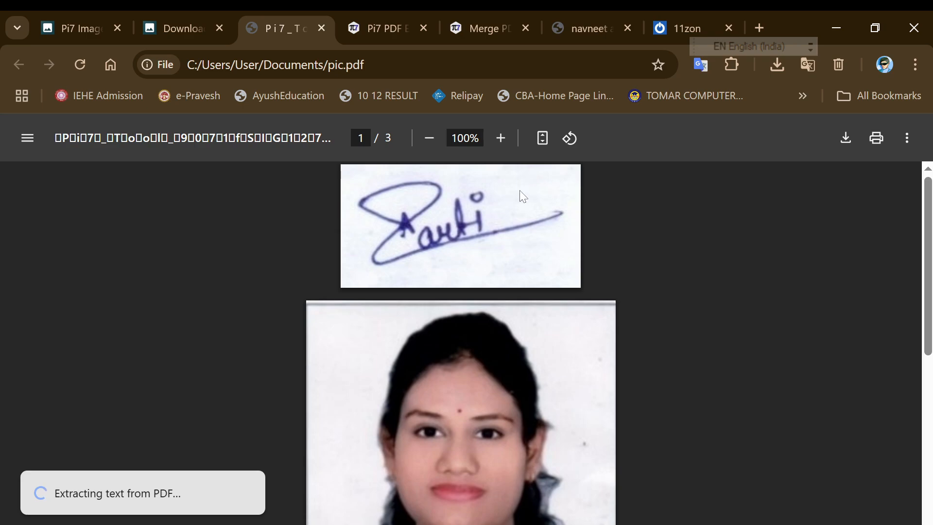
scroll(479, 281, "down", 8)
scroll(478, 310, "up", 10)
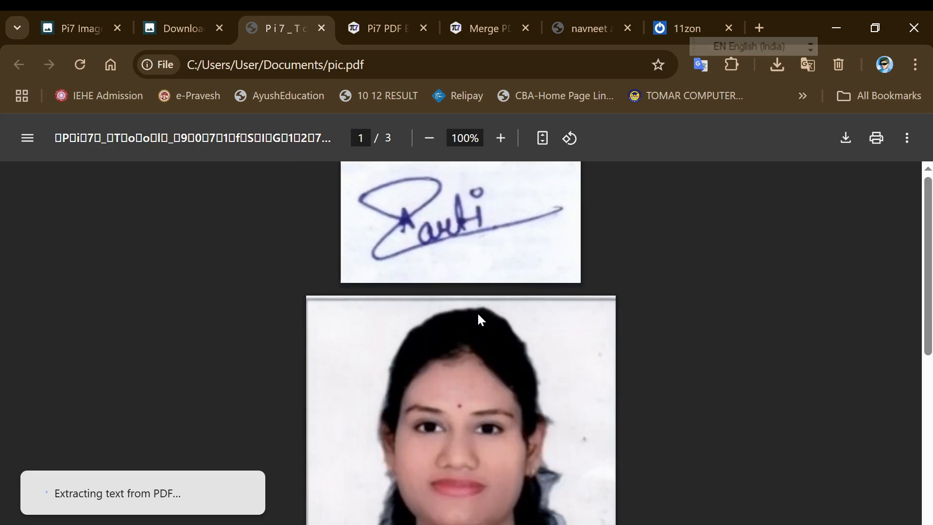
left_click(596, 20)
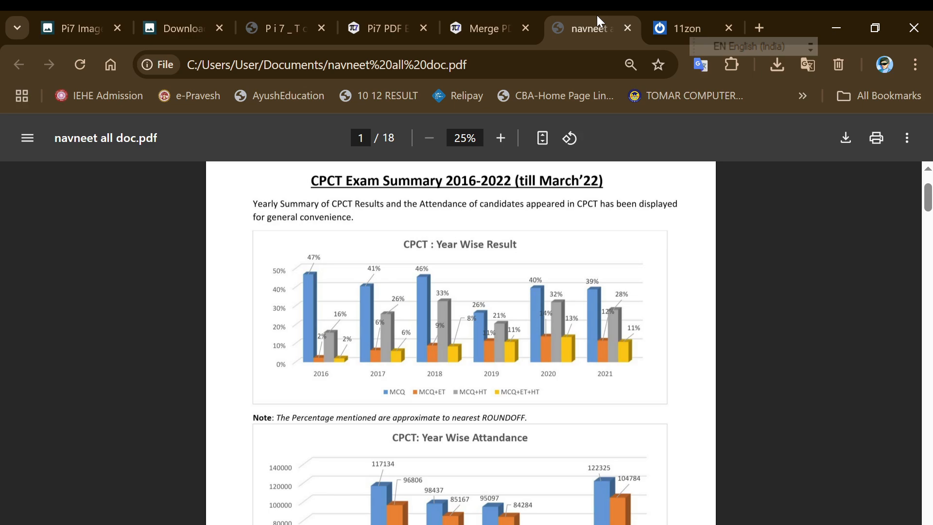
Move through the browser tabs to Pi7 Image Tool and open Reduce Image Size In KB
left_click(246, 9)
left_click(201, 10)
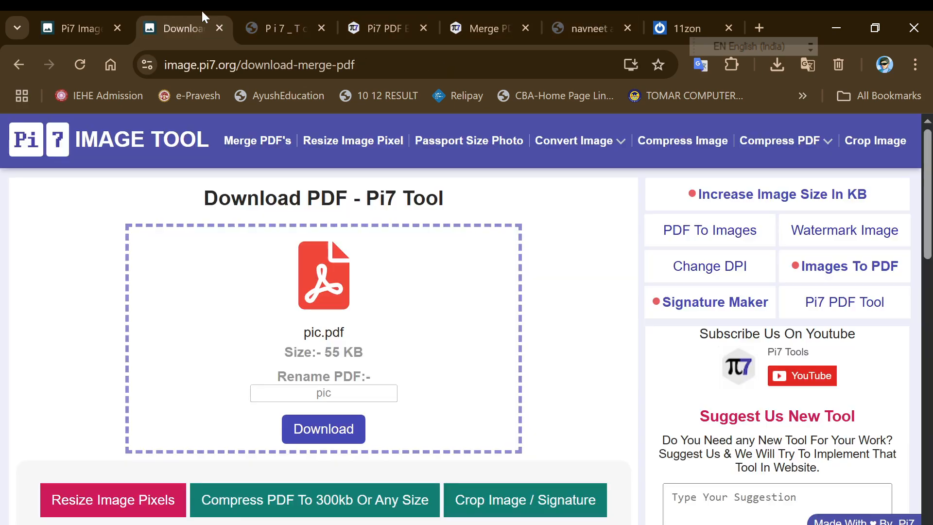
left_click(264, 10)
left_click(80, 11)
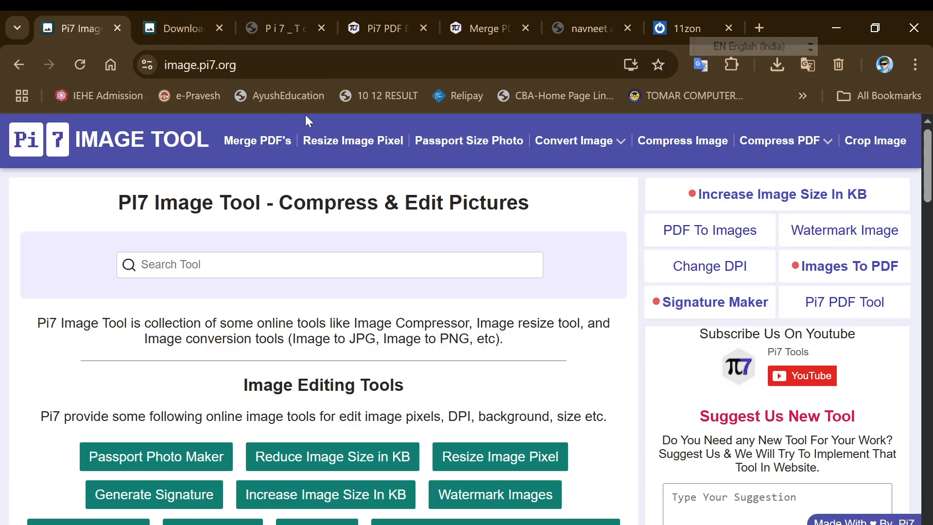
mouse_move(581, 150)
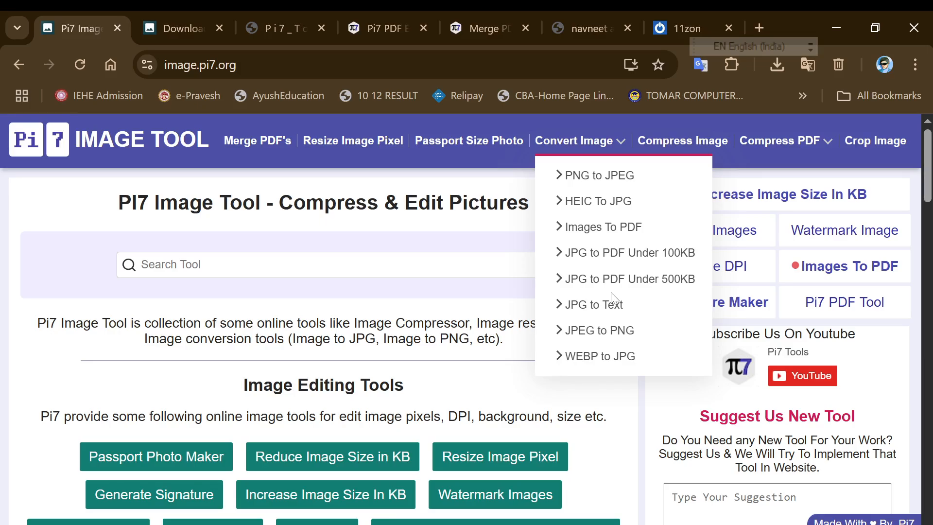
left_click(698, 146)
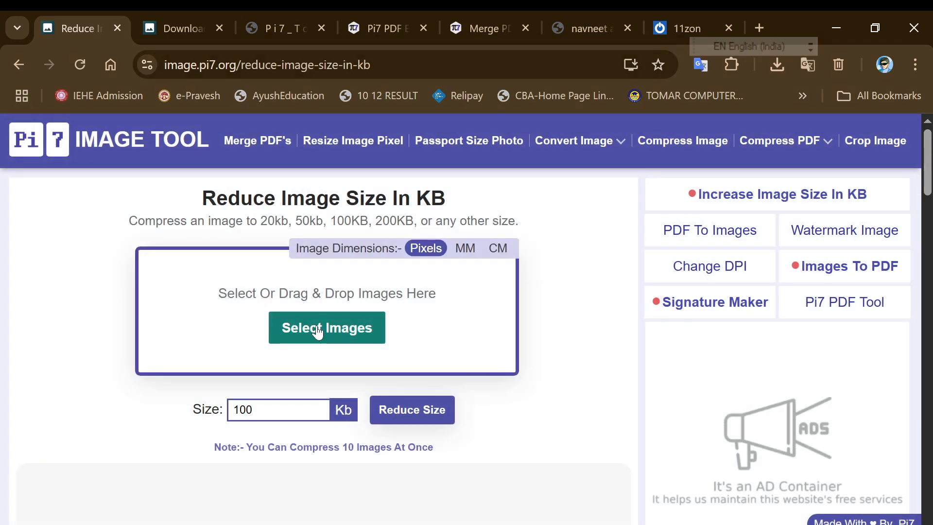
Upload the portrait photo JPG (566 KB, 2000 × 3447 px) from the Desktop
left_click(317, 327)
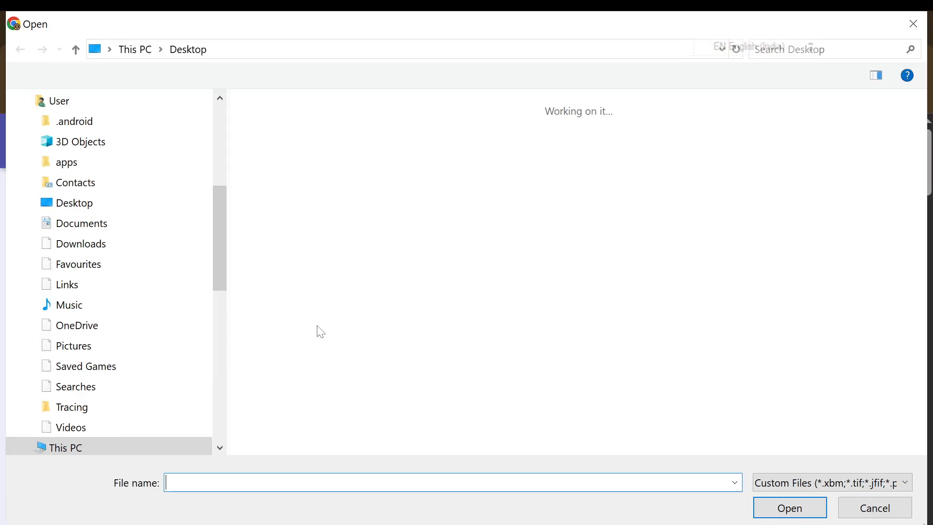
left_click(102, 198)
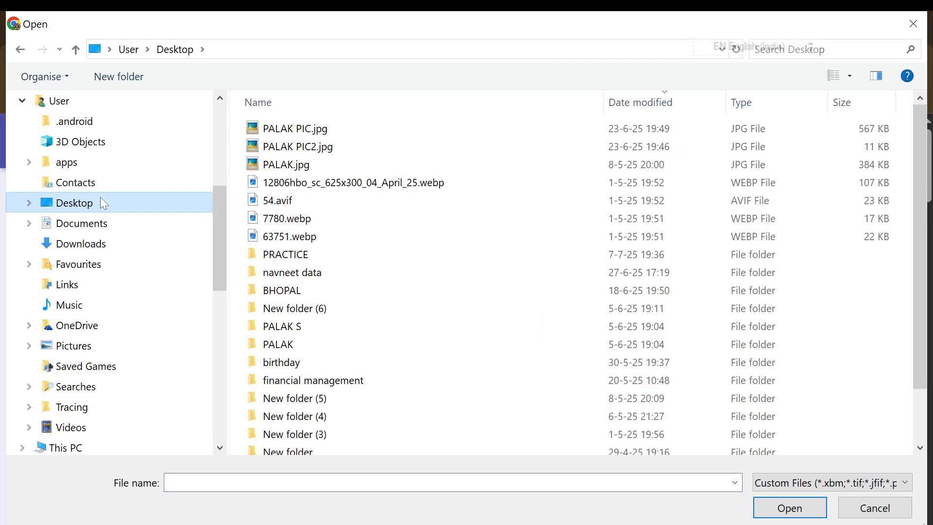
double_click(314, 131)
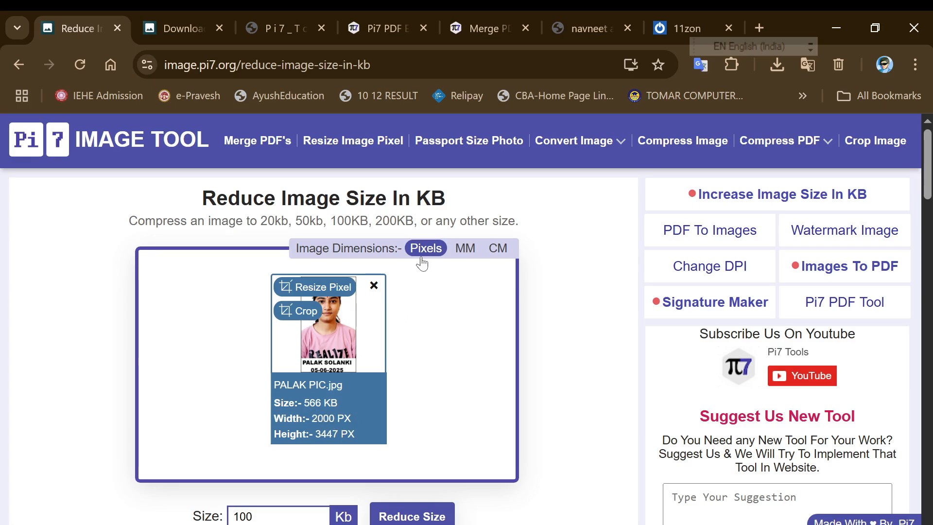
Switch the photo's displayed dimension units to centimetres
left_click(465, 249)
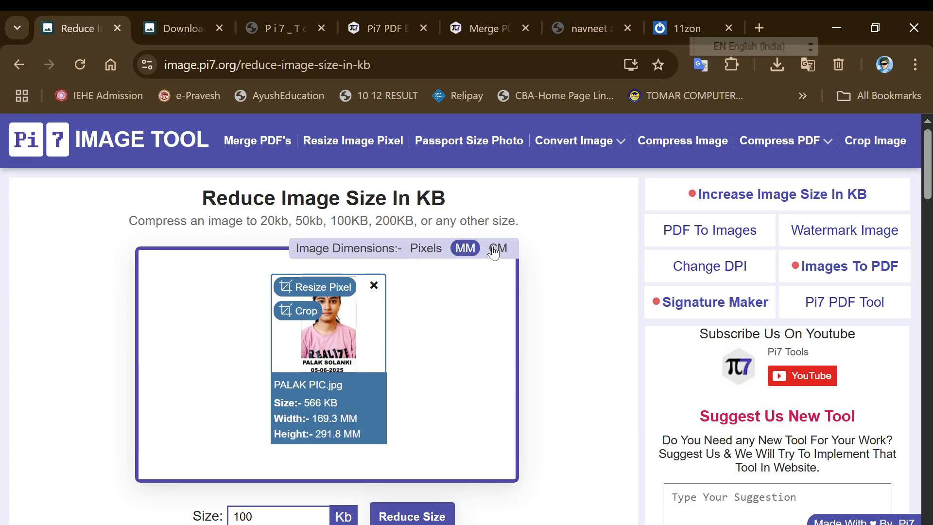
left_click(493, 250)
left_click(465, 250)
left_click(427, 252)
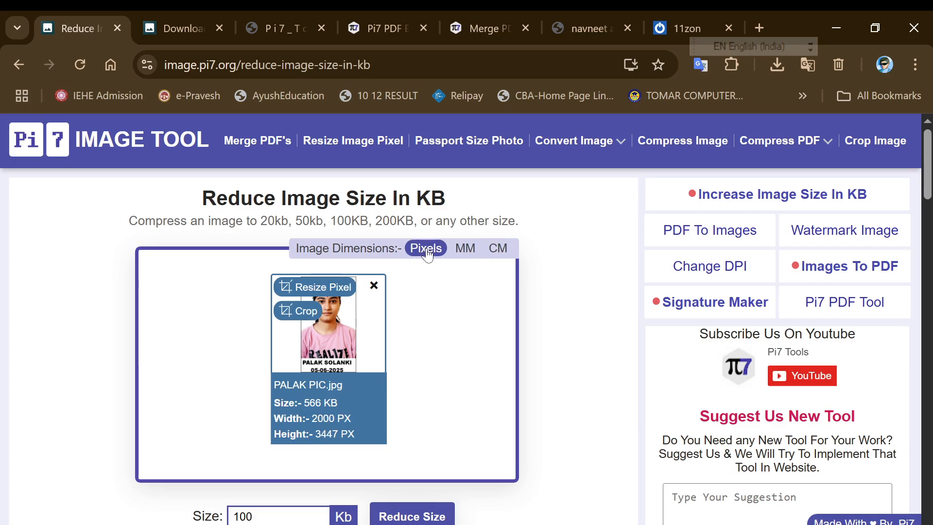
left_click(471, 252)
left_click(497, 249)
Enter width 3.5 and height 4.5 cm, giving 2.61 × 4.5 cm at 300 DPI with aspect kept
left_click(315, 286)
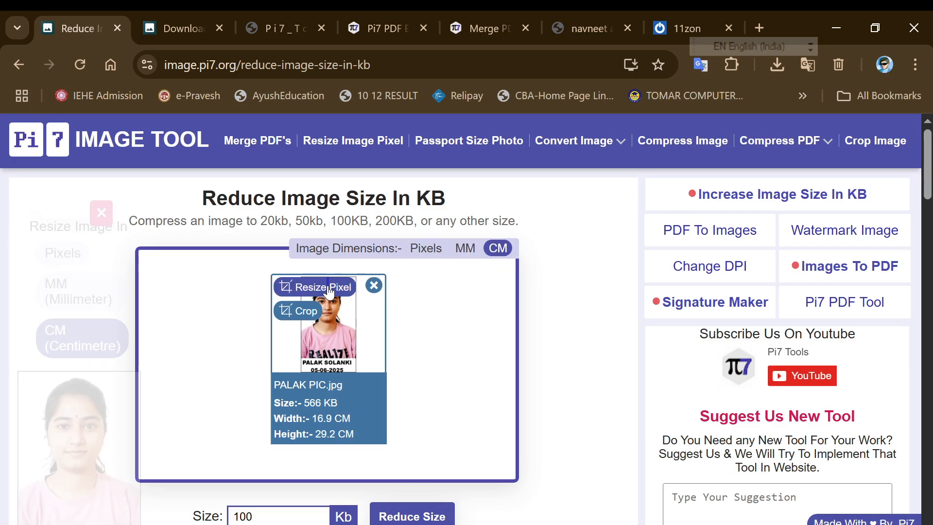
scroll(320, 344, "down", 2)
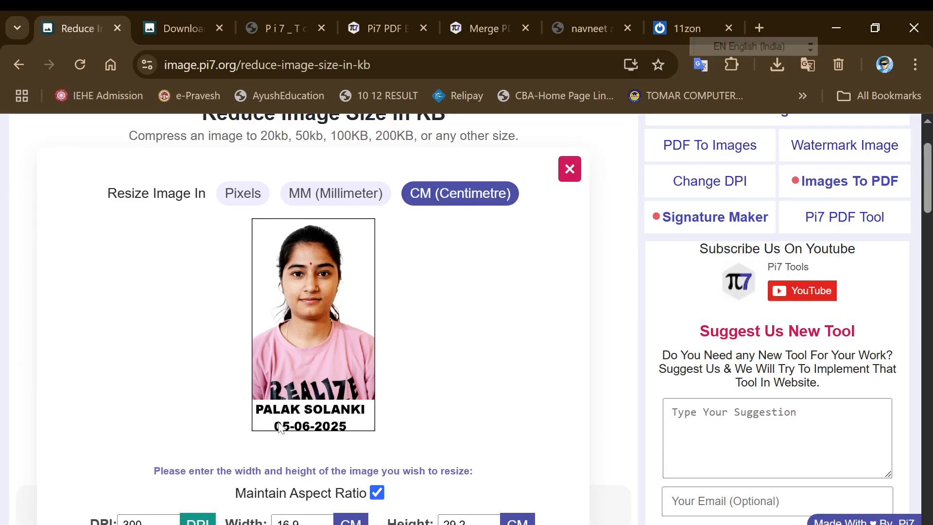
scroll(176, 454, "down", 4)
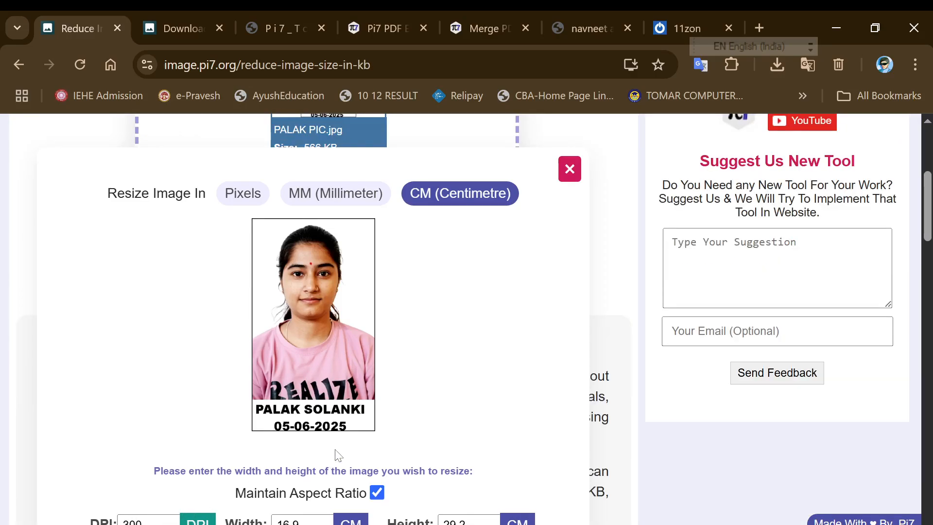
key("ctrl+minus")
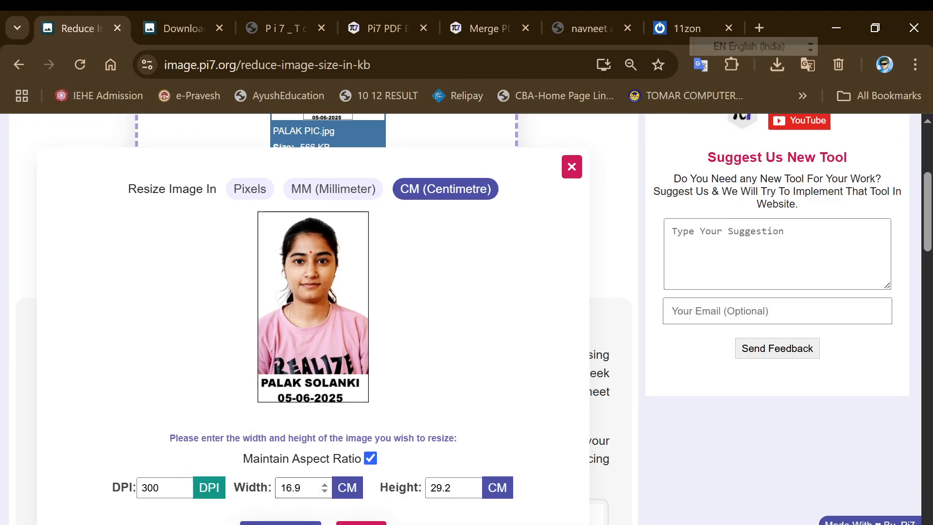
left_click_drag(313, 487, 271, 490)
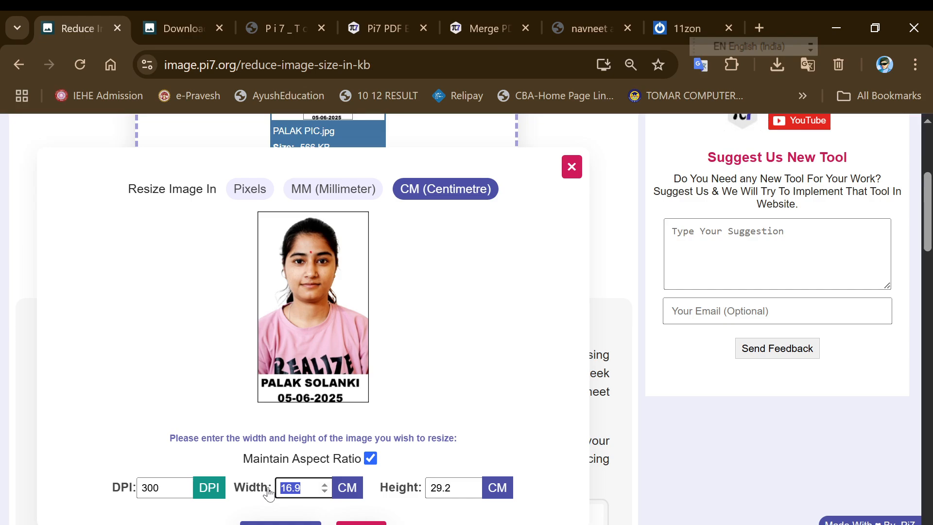
type("3.5")
key("Tab")
type("4.5")
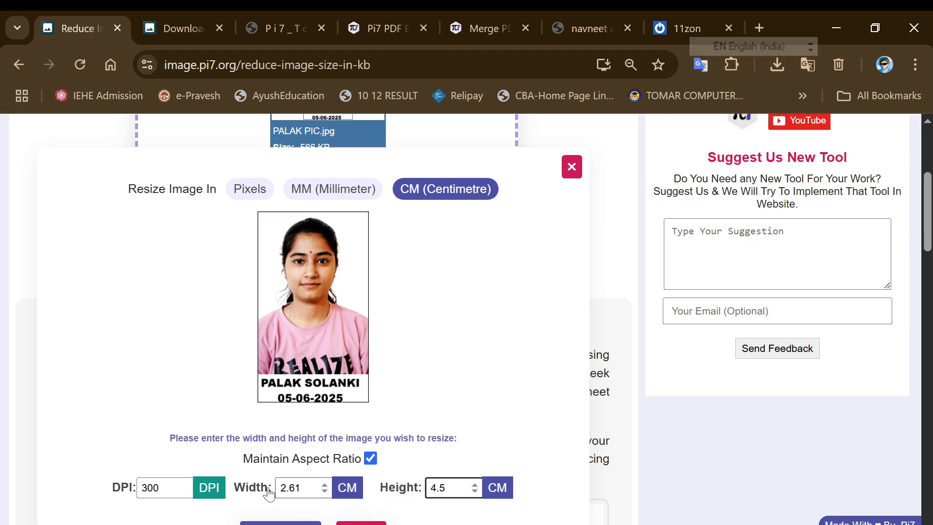
left_click(129, 464)
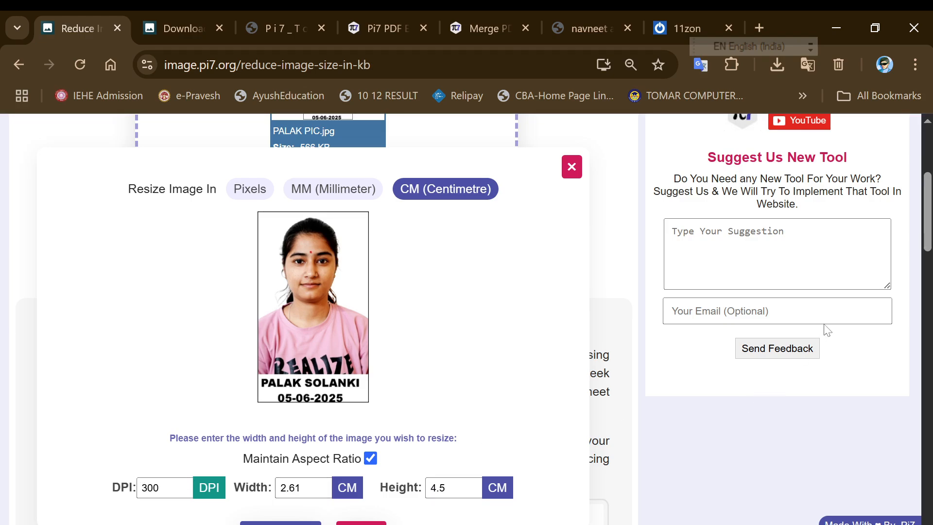
left_click_drag(925, 217, 920, 237)
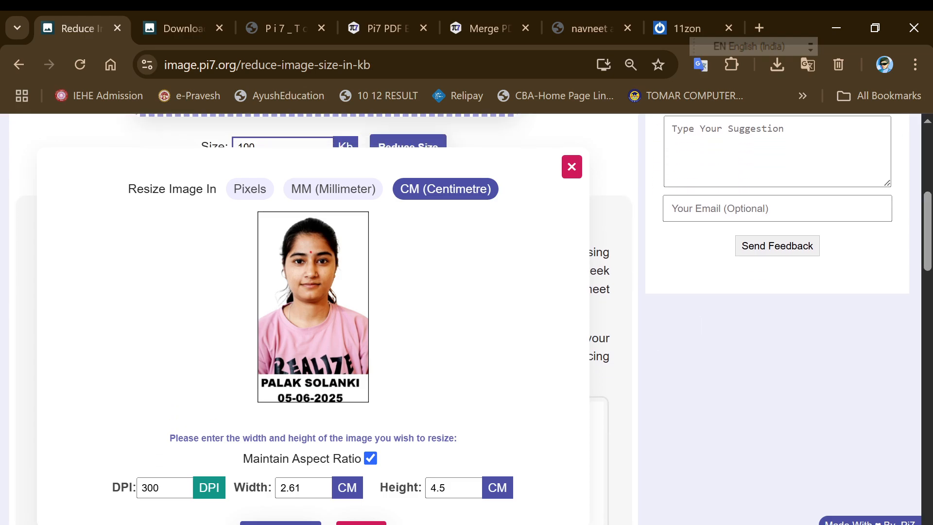
key("ctrl+minus")
Start resizing the photo to 2.61 × 4.5 cm and check the pic.pdf and 11zon tabs
left_click(290, 465)
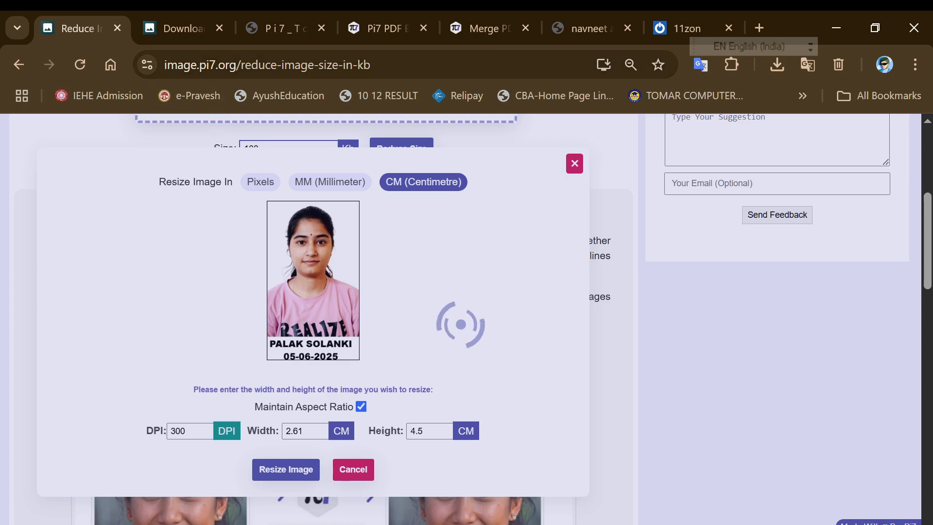
left_click(256, 25)
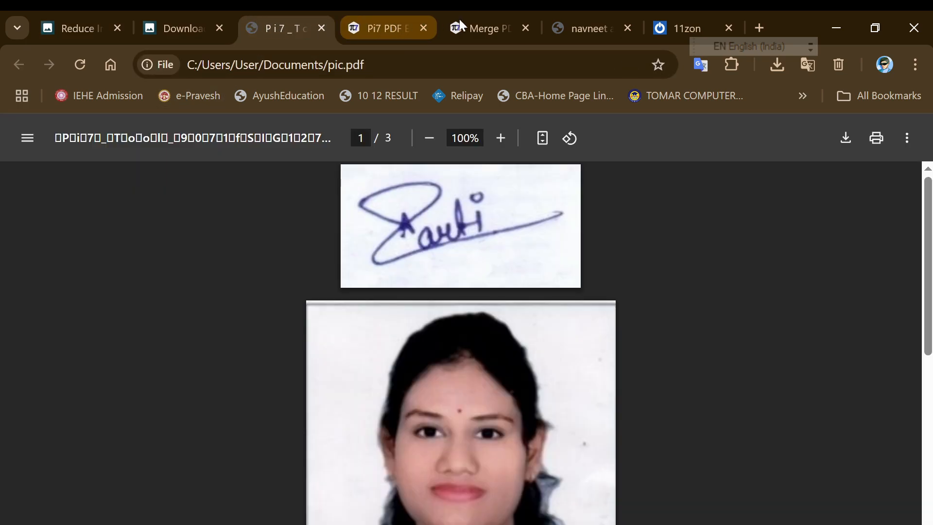
left_click(666, 11)
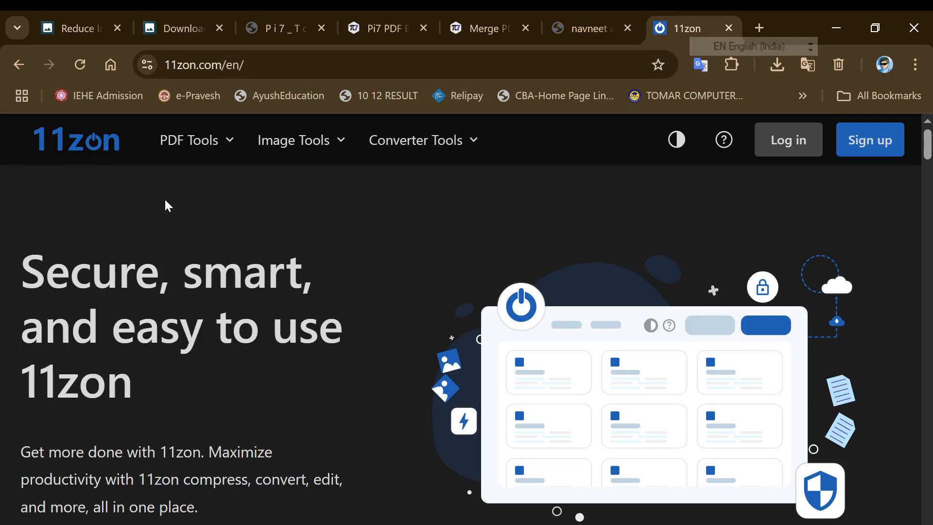
Return to the Download PDF page showing pic.pdf at 55 KB
left_click(272, 19)
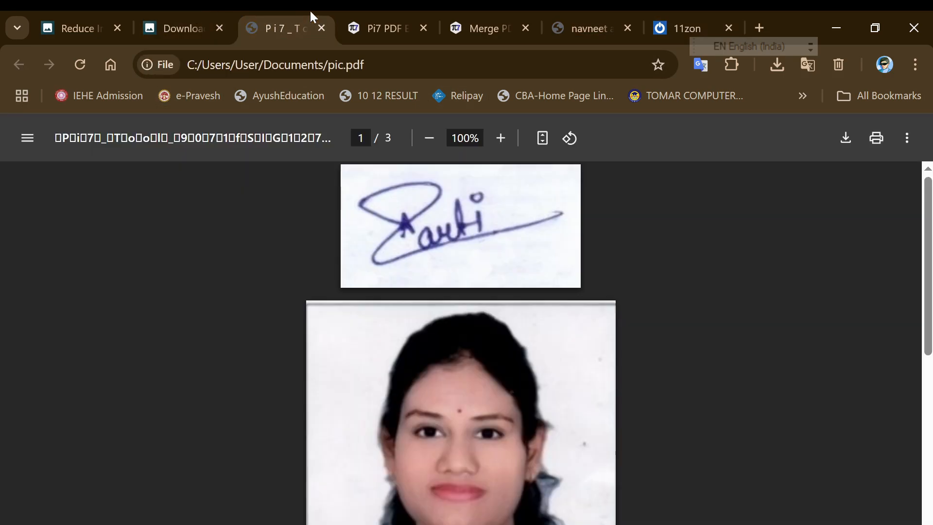
left_click(187, 19)
left_click(92, 20)
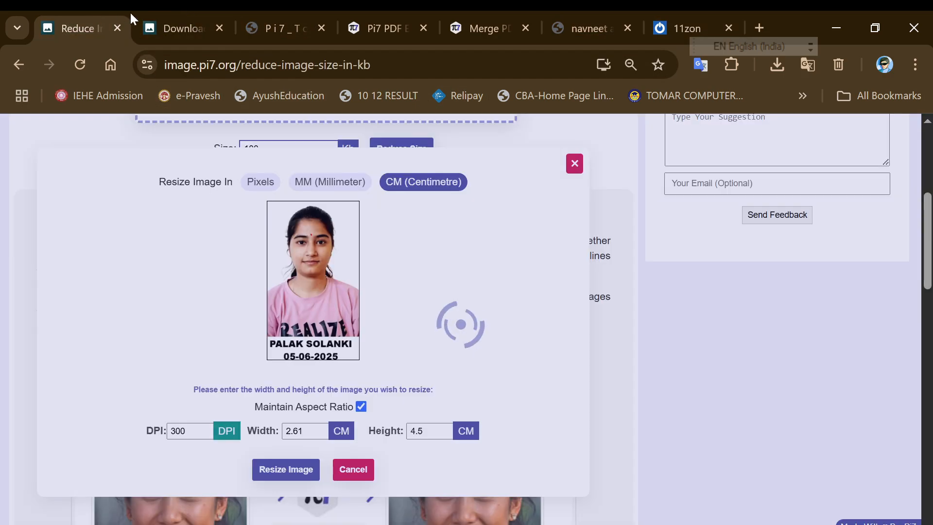
left_click(170, 25)
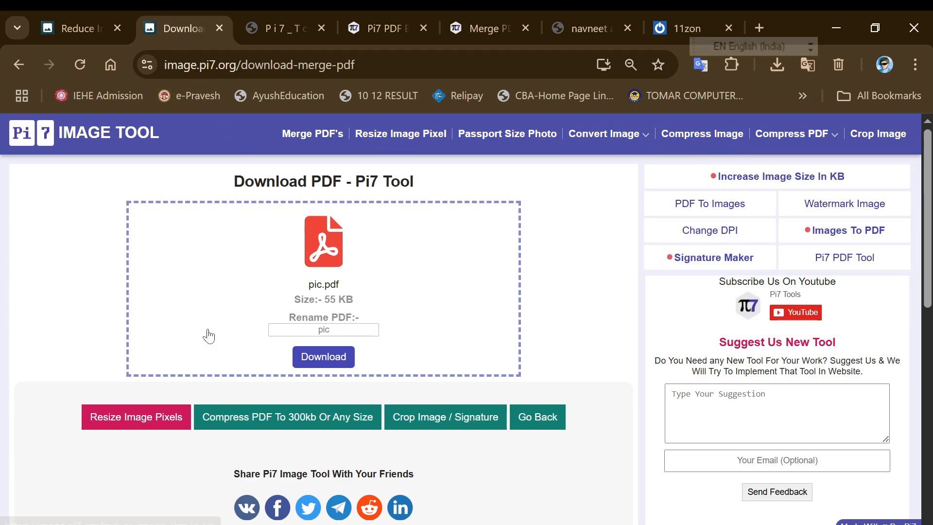
scroll(214, 355, "down", 7)
scroll(213, 355, "down", 3)
scroll(217, 372, "up", 10)
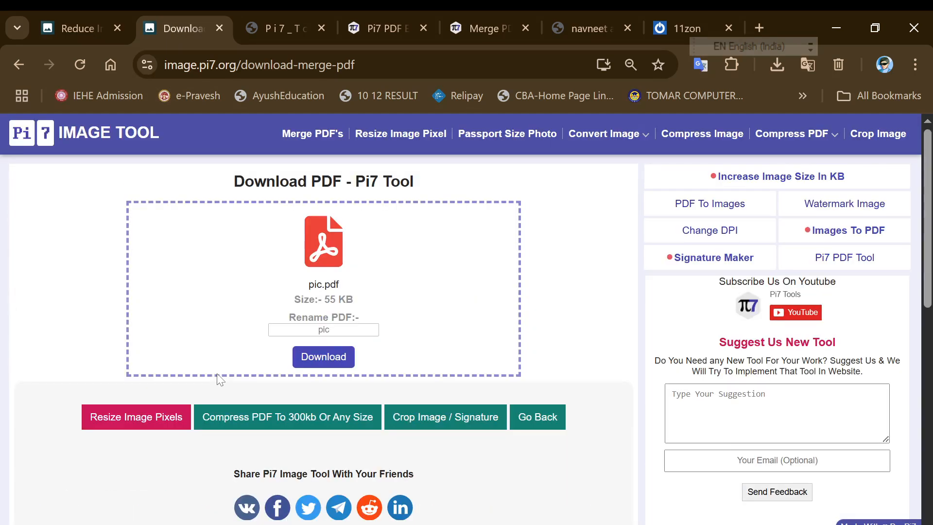